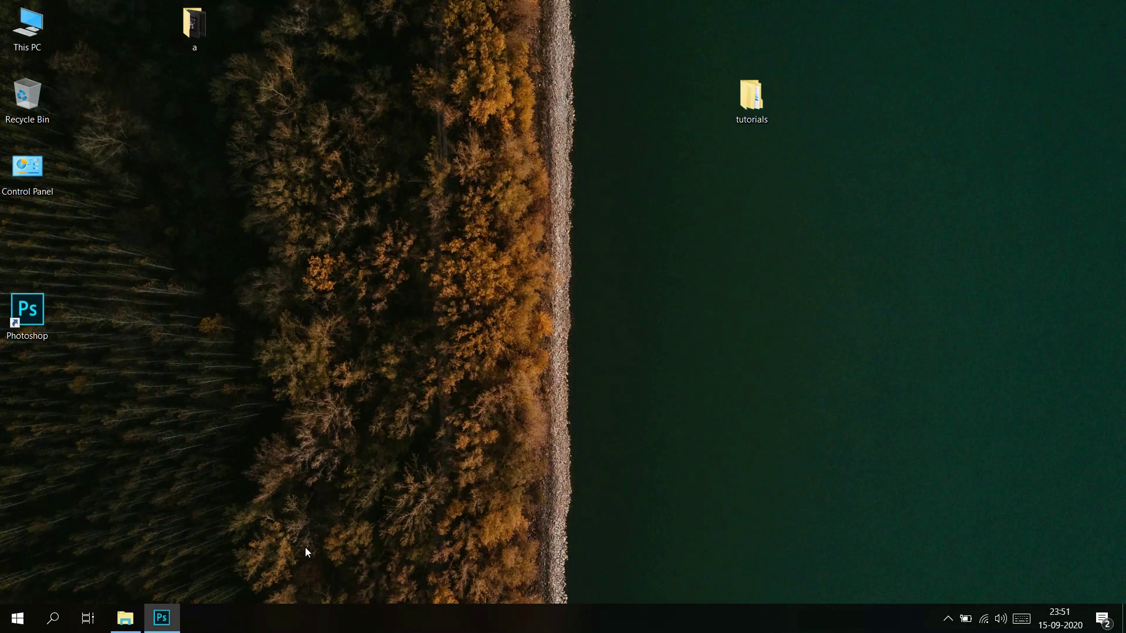
Switch to Photoshop and open the recent image chuttersnap-pE8WW245aik-unsplash.jpg
mouse_move(162, 618)
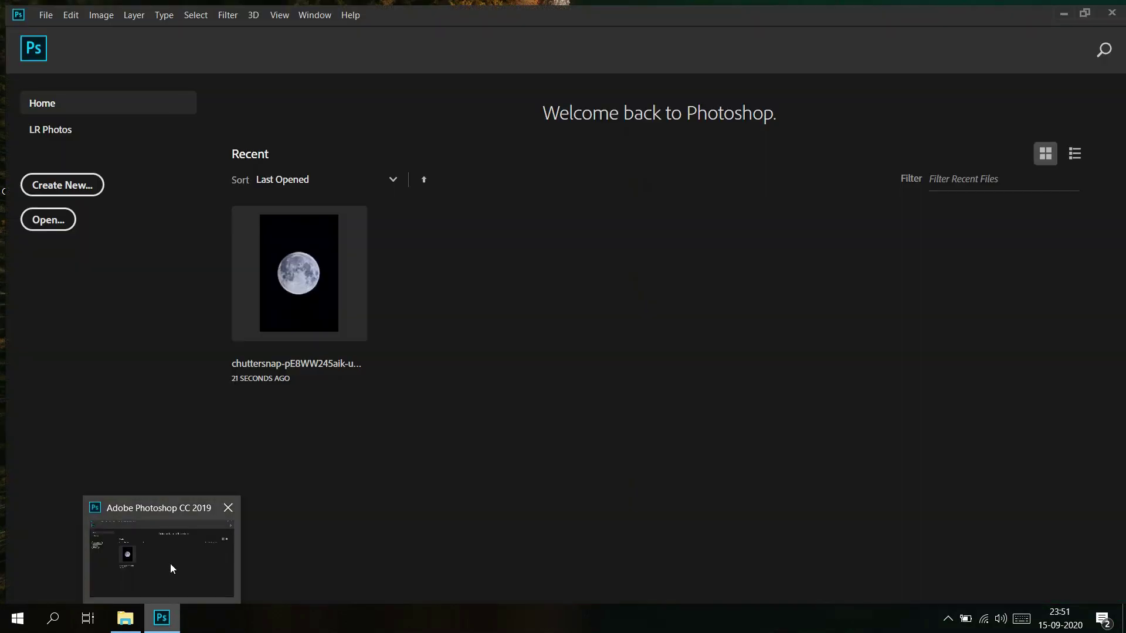
click(170, 564)
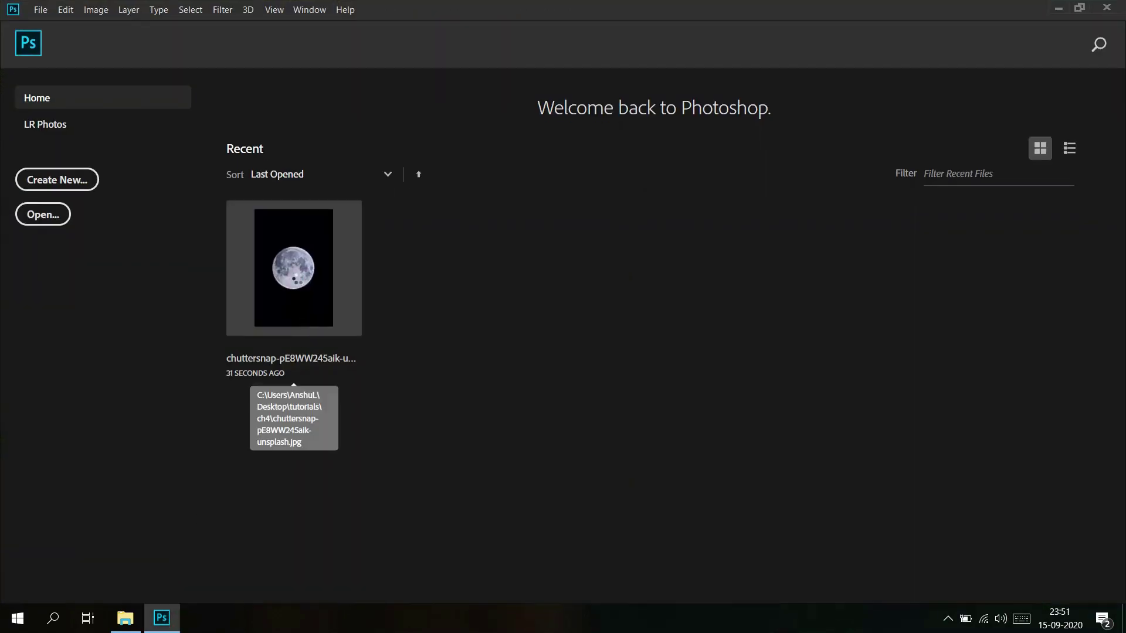
click(298, 282)
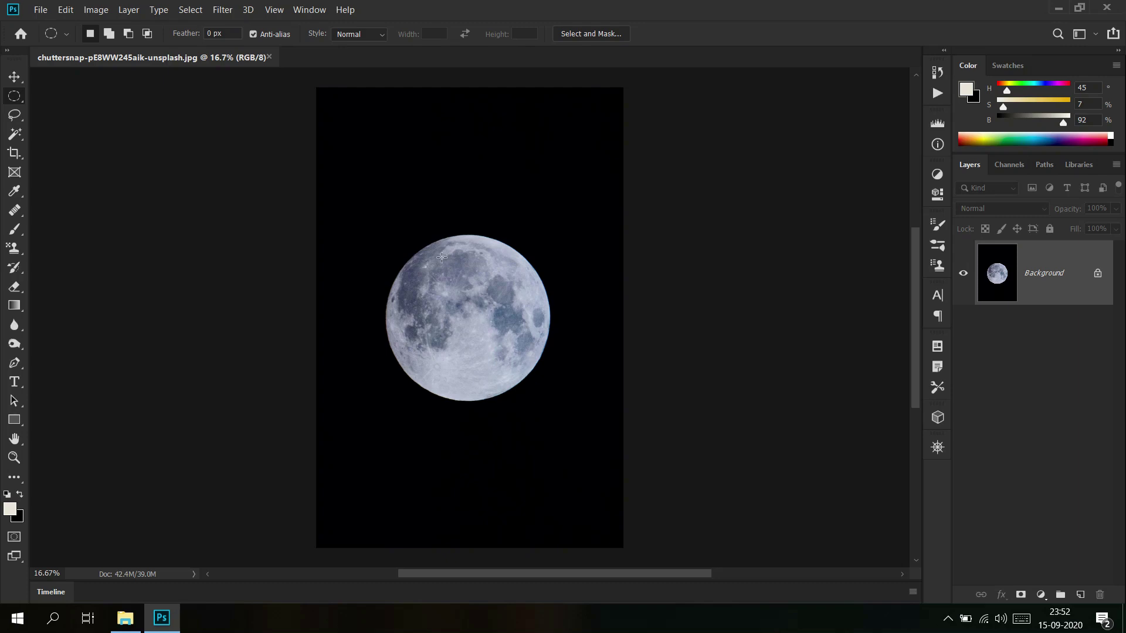
Draw a rectangular marquee selection about 35.3 by 21.2 in across the moon's upper half and shift it down over the moon
right_click(14, 96)
click(58, 98)
drag(349, 177, 597, 325)
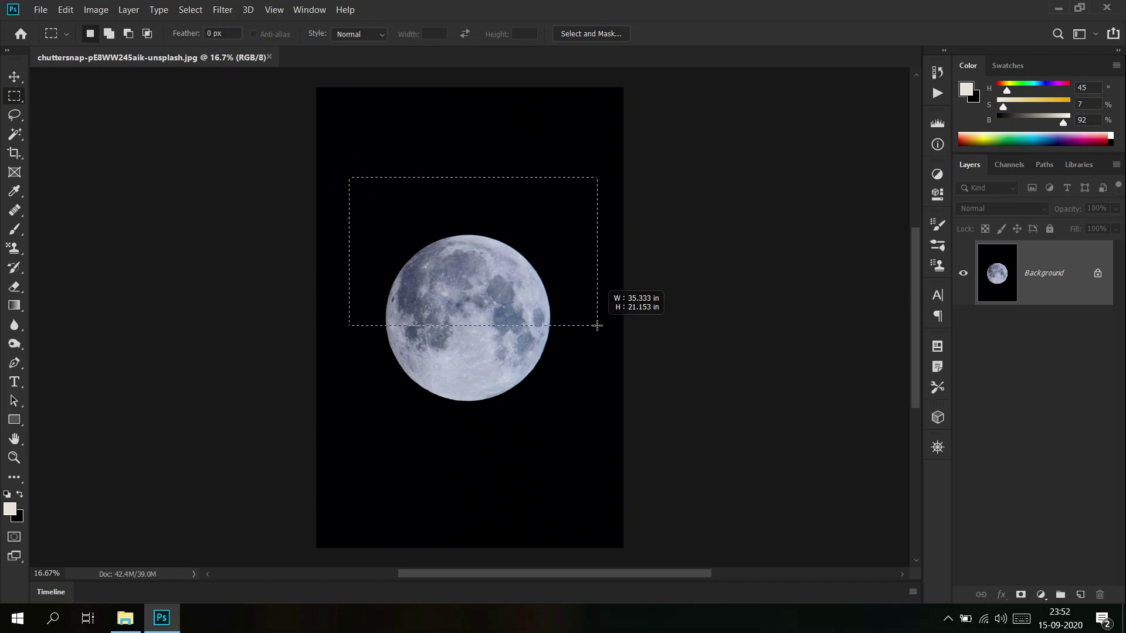
drag(597, 325, 597, 326)
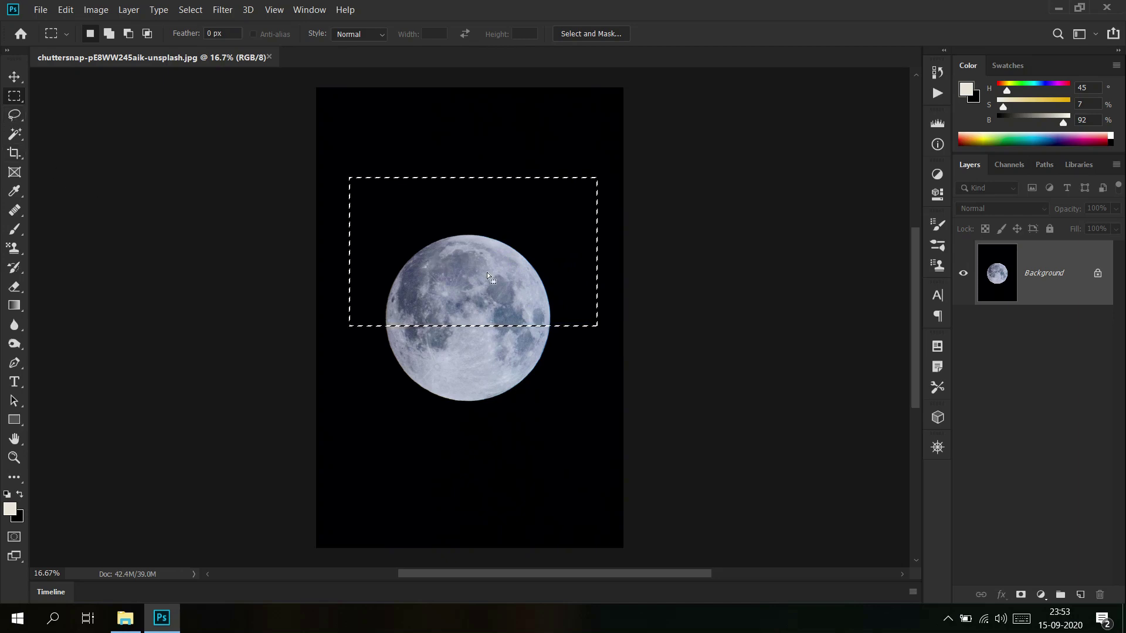
drag(484, 255, 484, 332)
Move the selected moon pixels up on the Background layer with the Move tool
mouse_move(177, 620)
click(14, 75)
drag(558, 326, 538, 214)
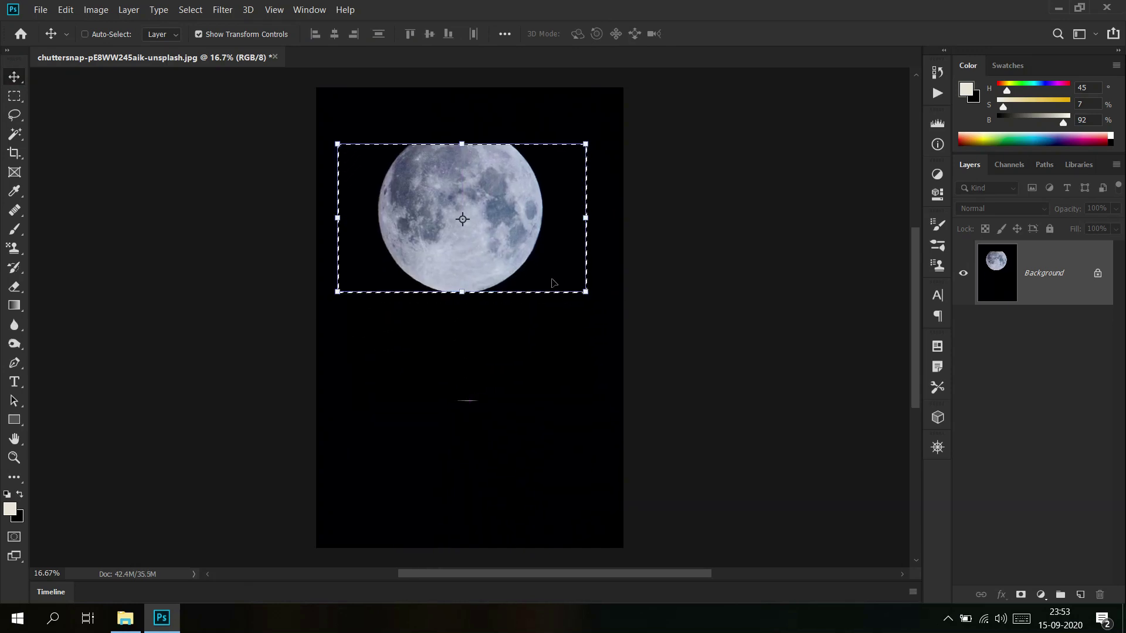
Set the background color to white, ffffff
click(23, 517)
text(ffffff)
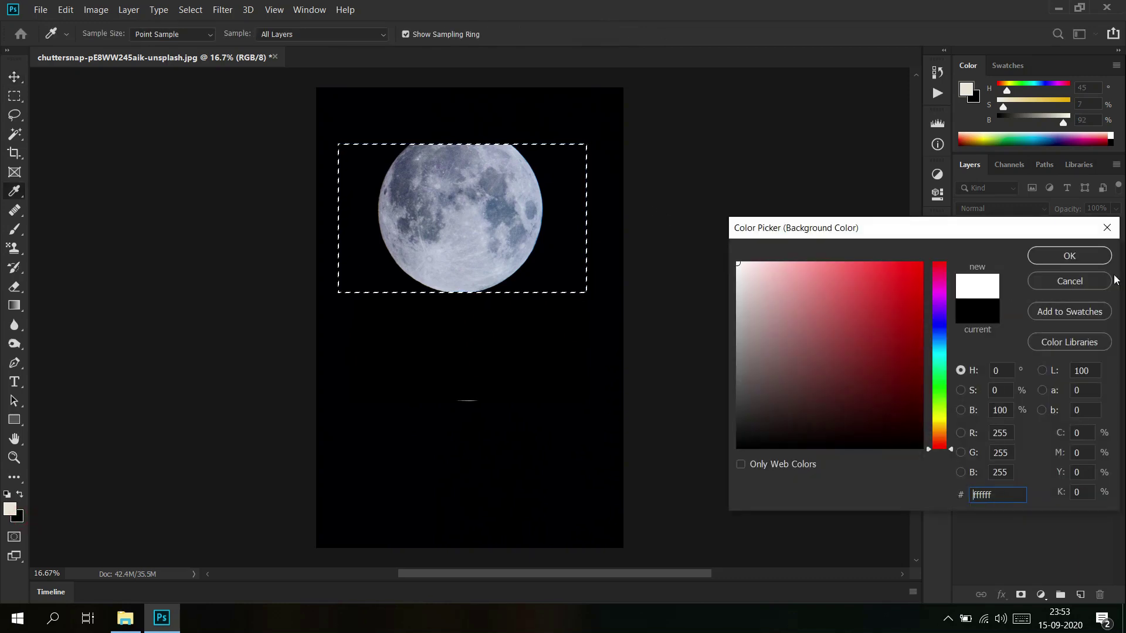
click(1067, 262)
Try moving the selected moon area up so the vacated area fills with white, and undo the move
drag(473, 193, 509, 269)
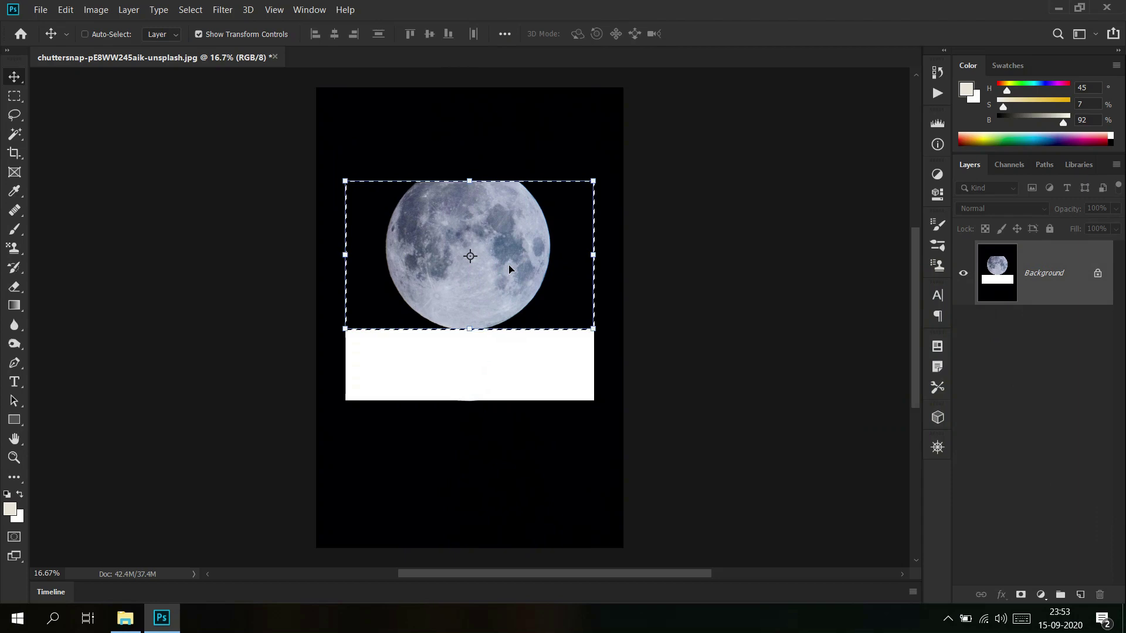
key(ctrl)
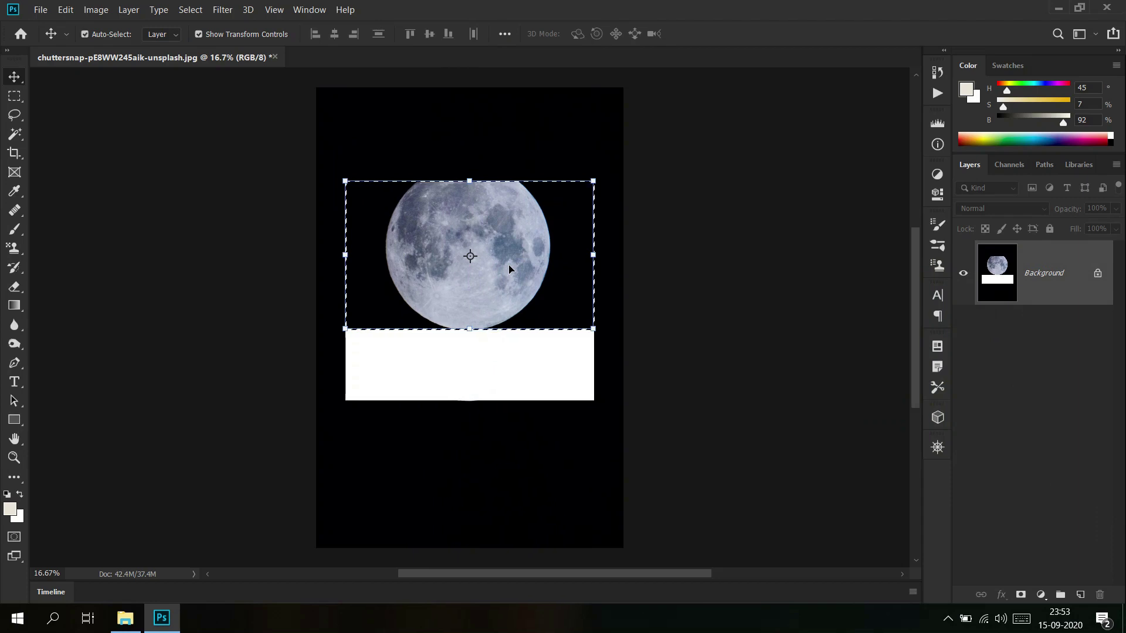
key(ctrl+z)
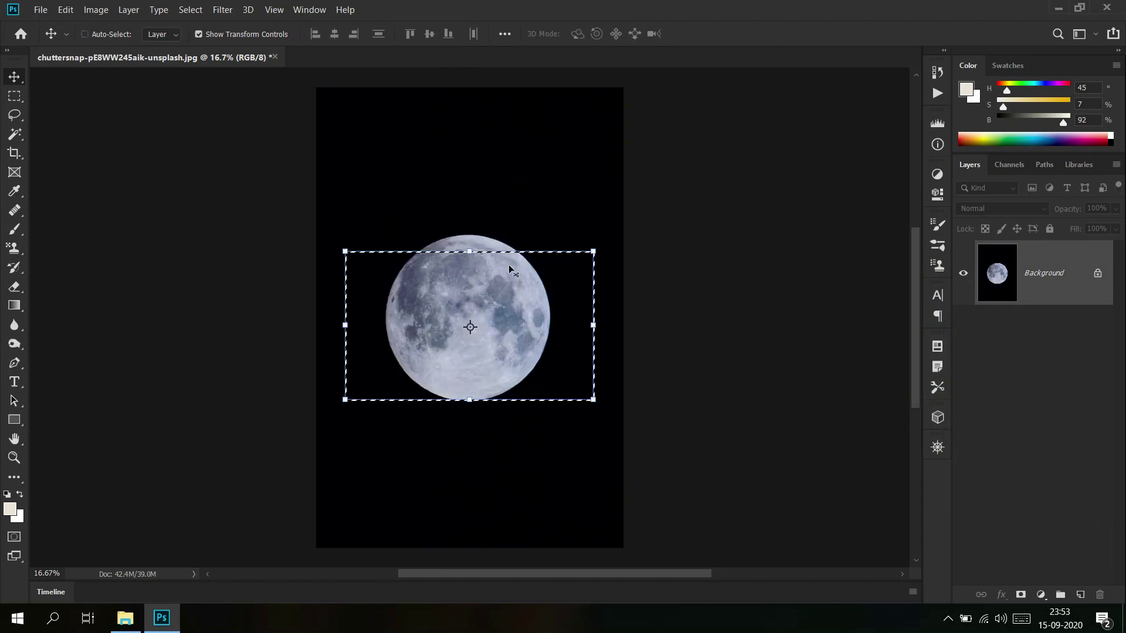
Copy the selected moon area to a new layer, try moving the copy lower, and undo that move
key(ctrl)
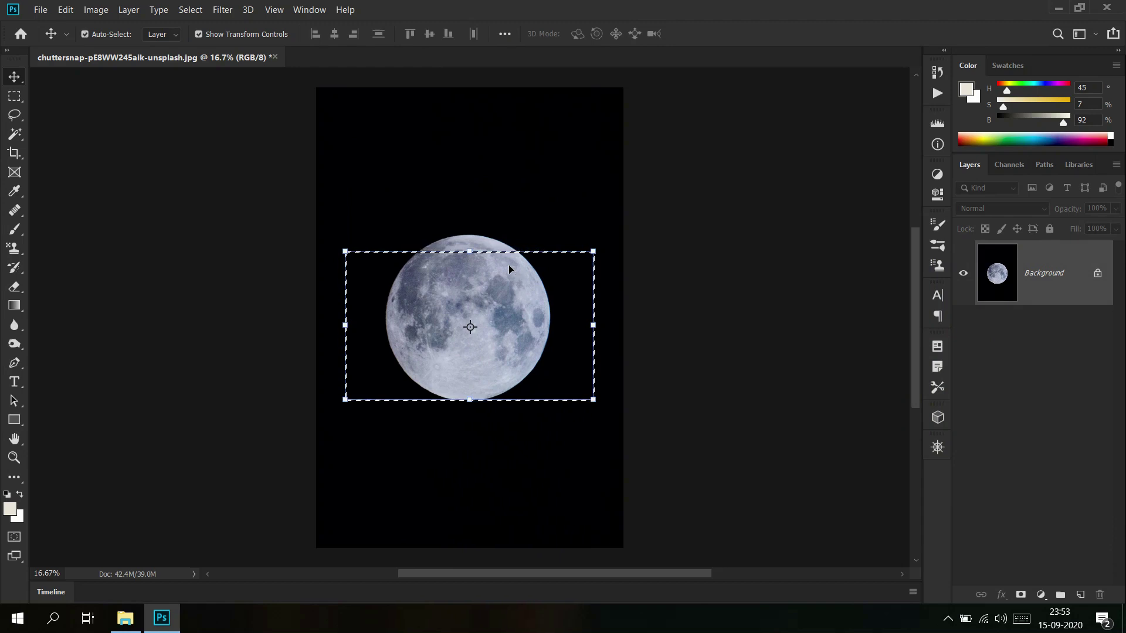
key(ctrl+j)
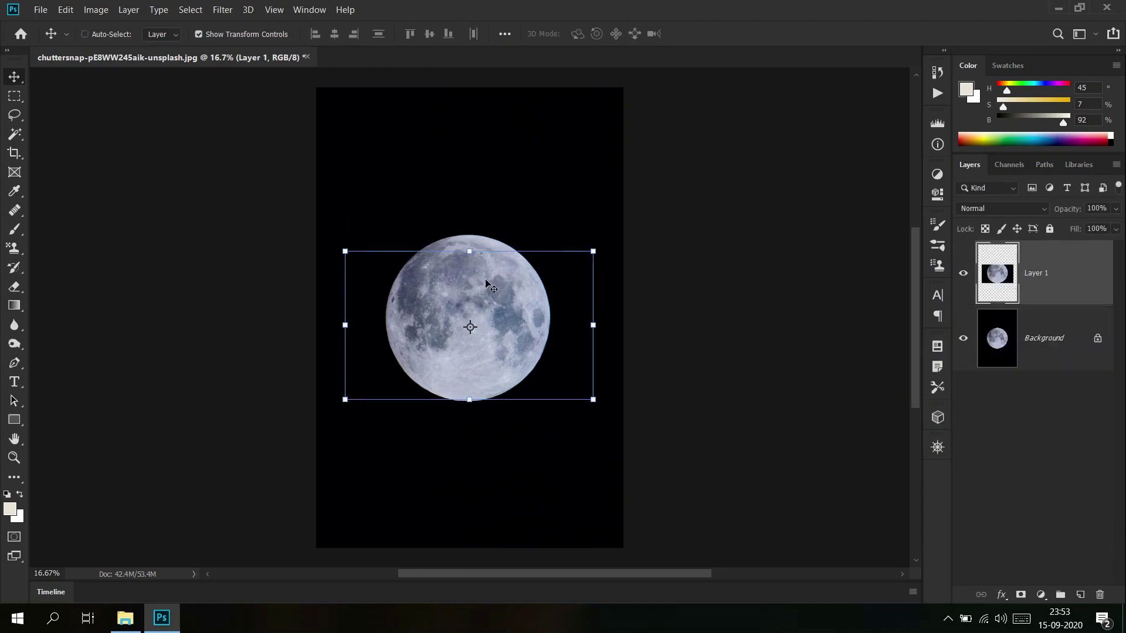
drag(536, 329, 554, 452)
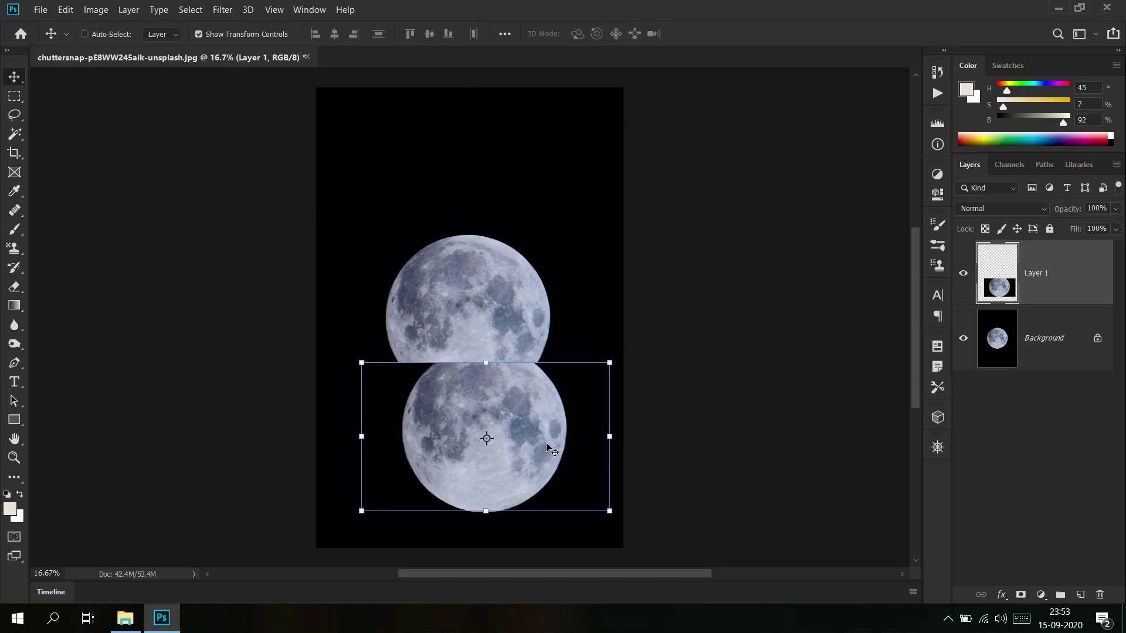
key(ctrl+z)
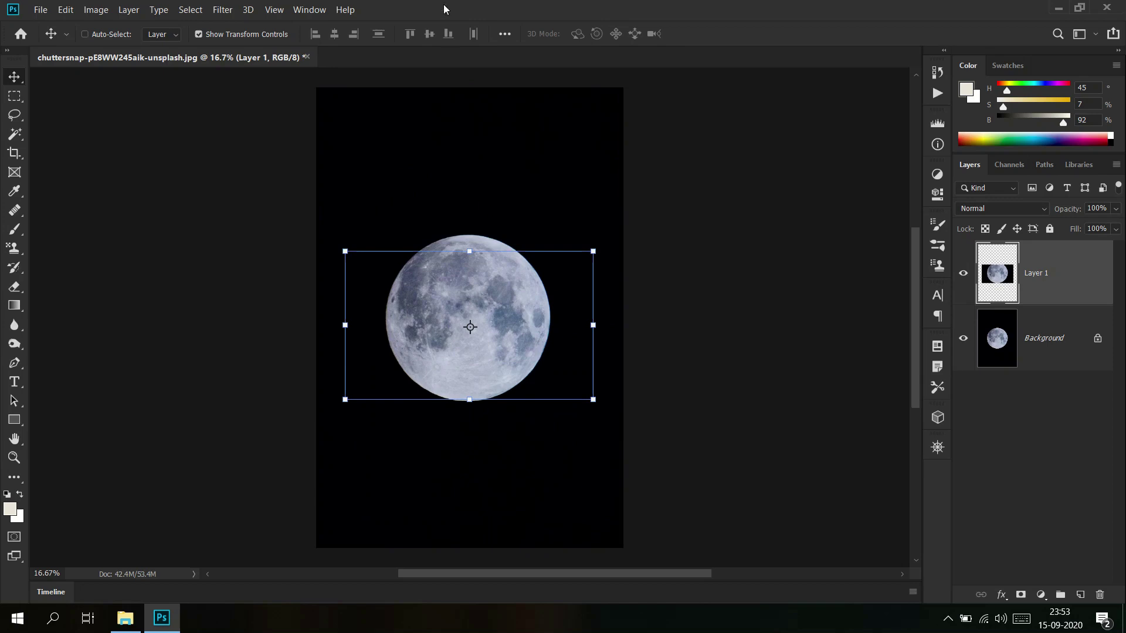
Draw trial rectangular marquee selections around the moon and clear each of them
click(9, 100)
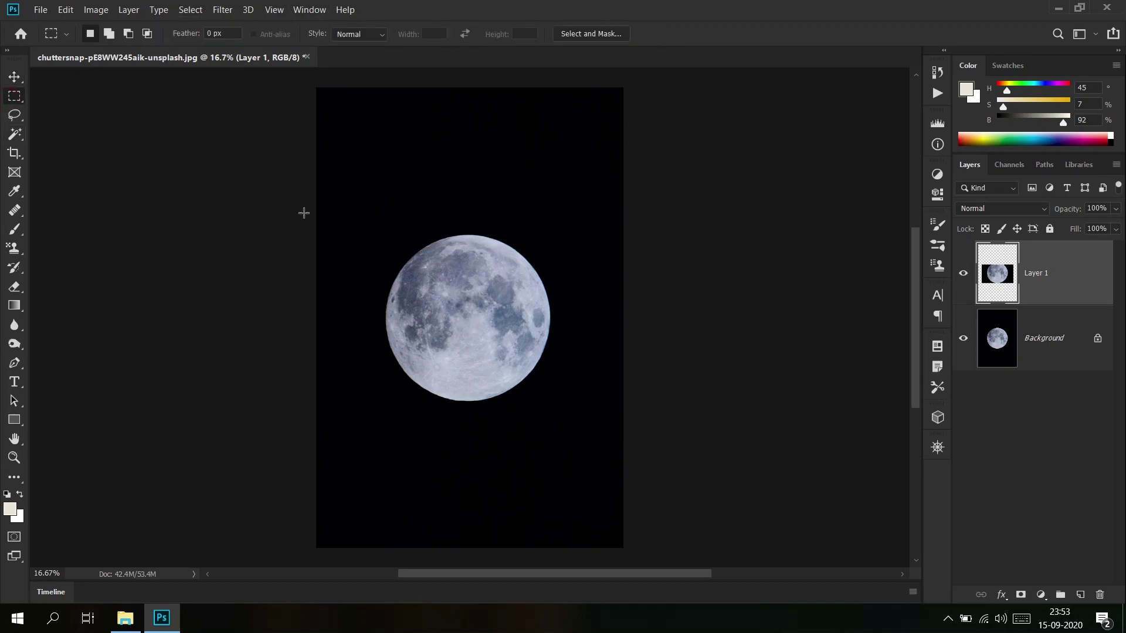
drag(340, 161, 610, 390)
key(shift)
click(418, 458)
drag(354, 164, 600, 341)
click(380, 371)
Draw a square marquee selection about 24 in wide, repositioned to enclose the moon, and deselect it
drag(508, 272, 589, 399)
key(space)
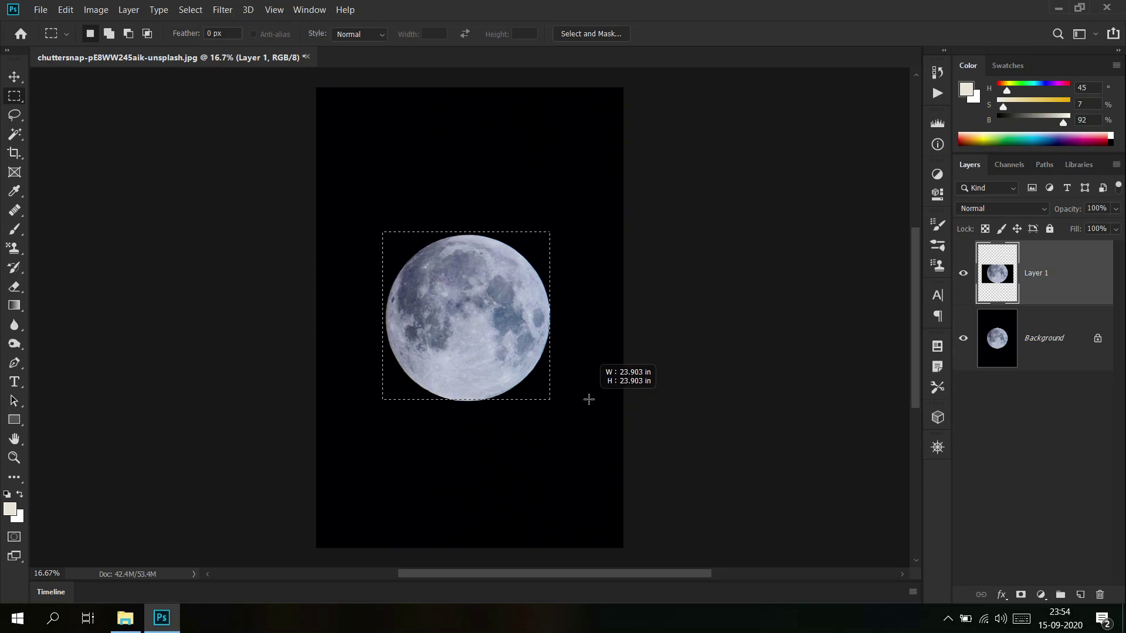
drag(589, 399, 593, 402)
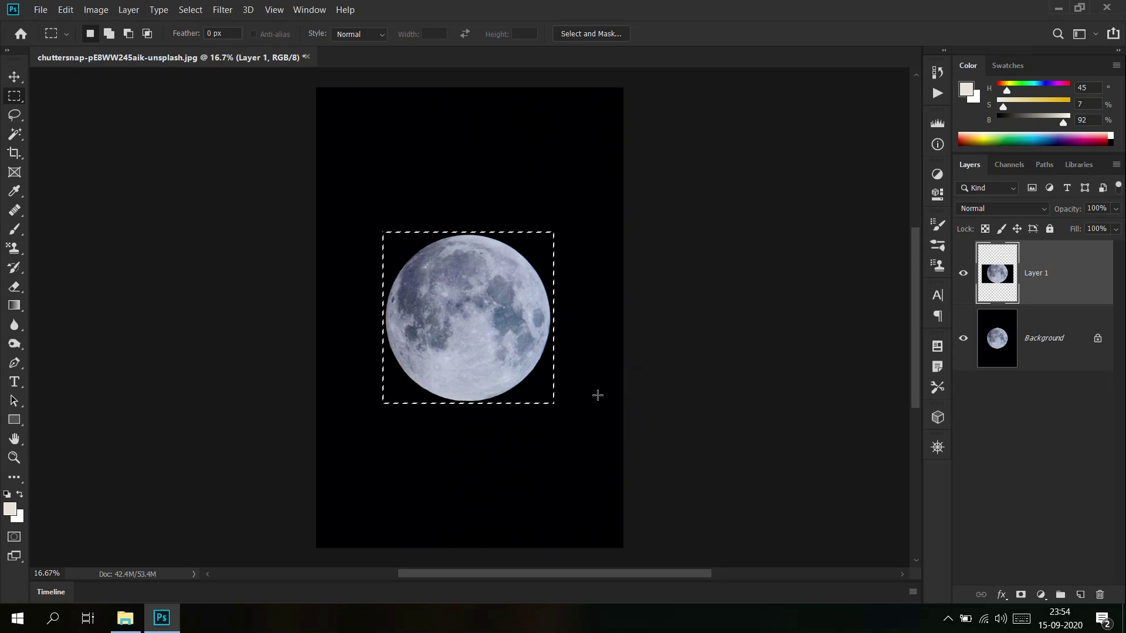
key(ctrl+d)
Draw a circular selection with the Elliptical Marquee tool, fitted to the moon's edge, and check the fit up close
right_click(21, 98)
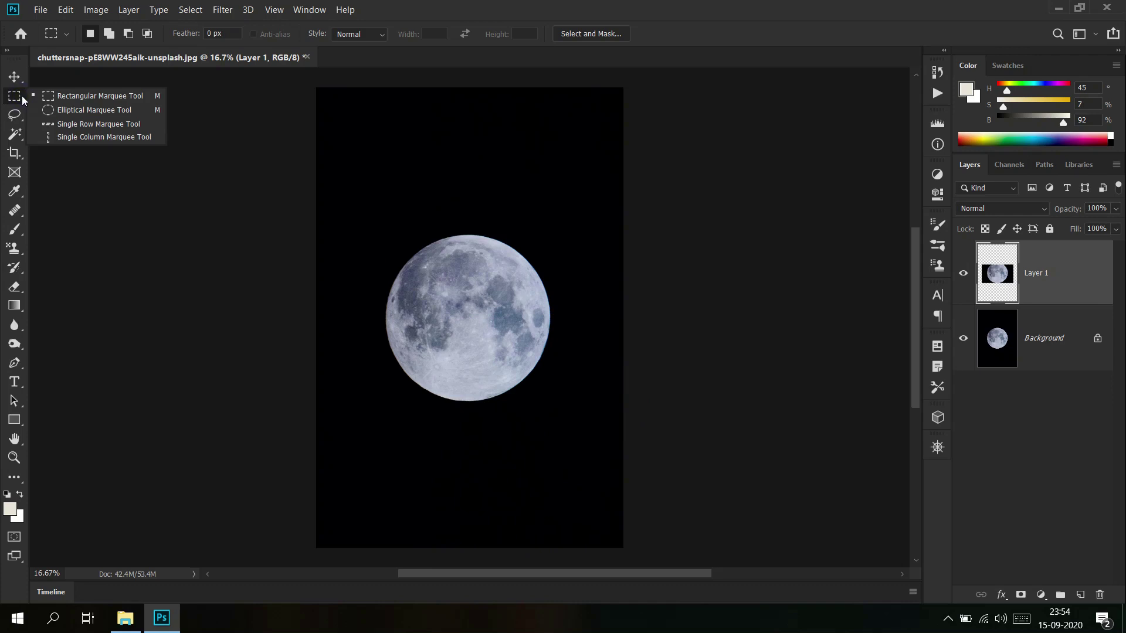
click(61, 110)
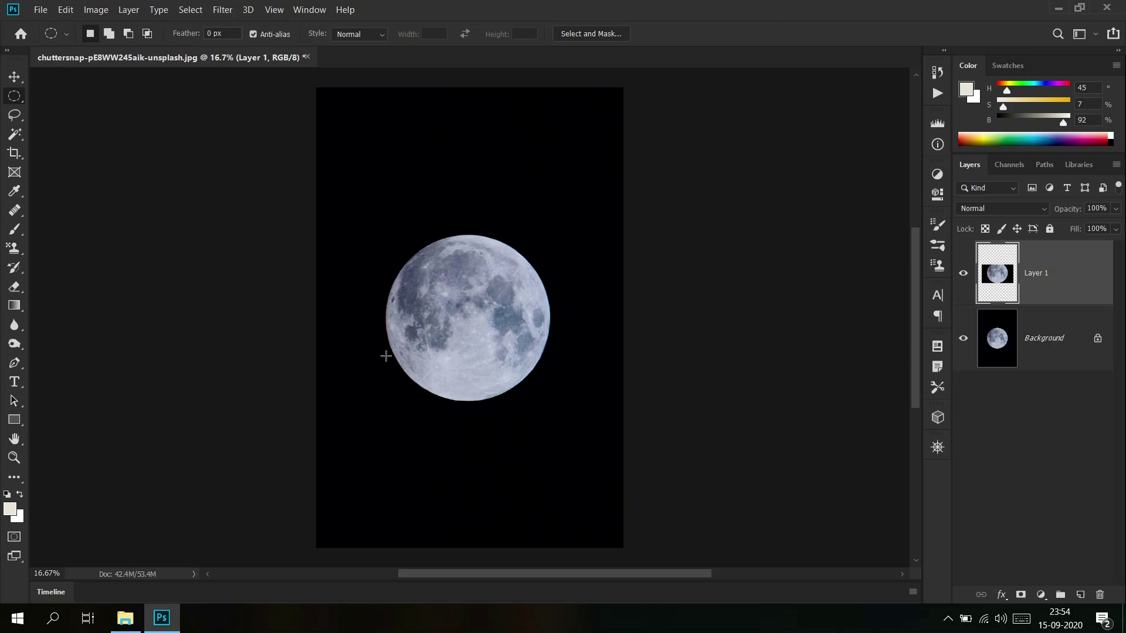
drag(355, 238, 563, 428)
key(shift)
key(space)
key(space)
key(space)
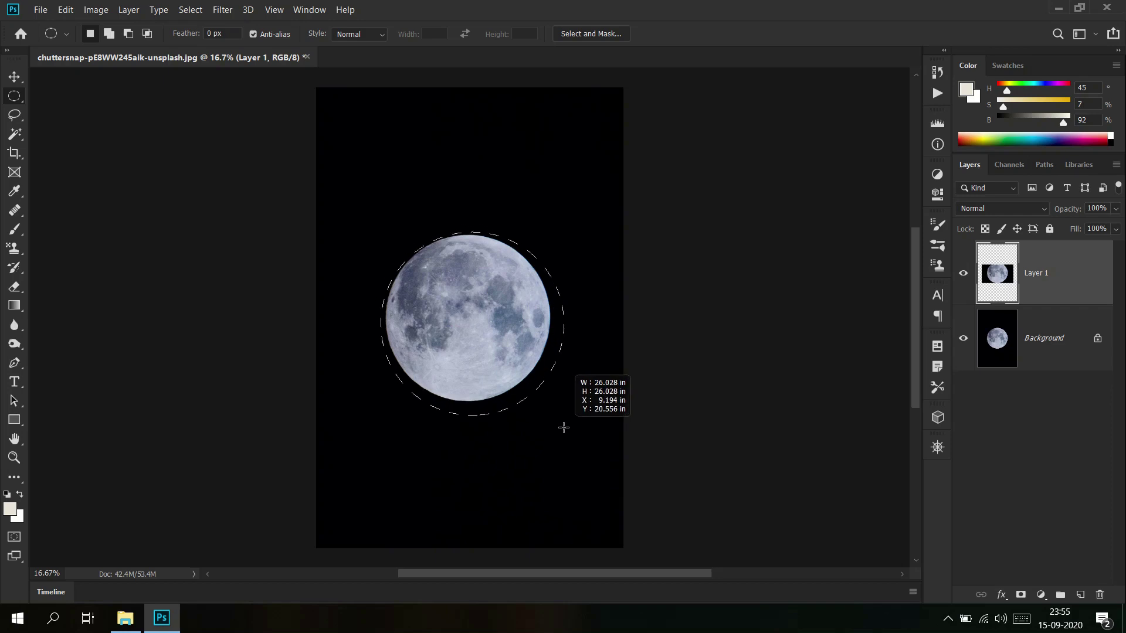
drag(564, 428, 548, 411)
key(space)
key(space)
scroll(518, 359, up, 2)
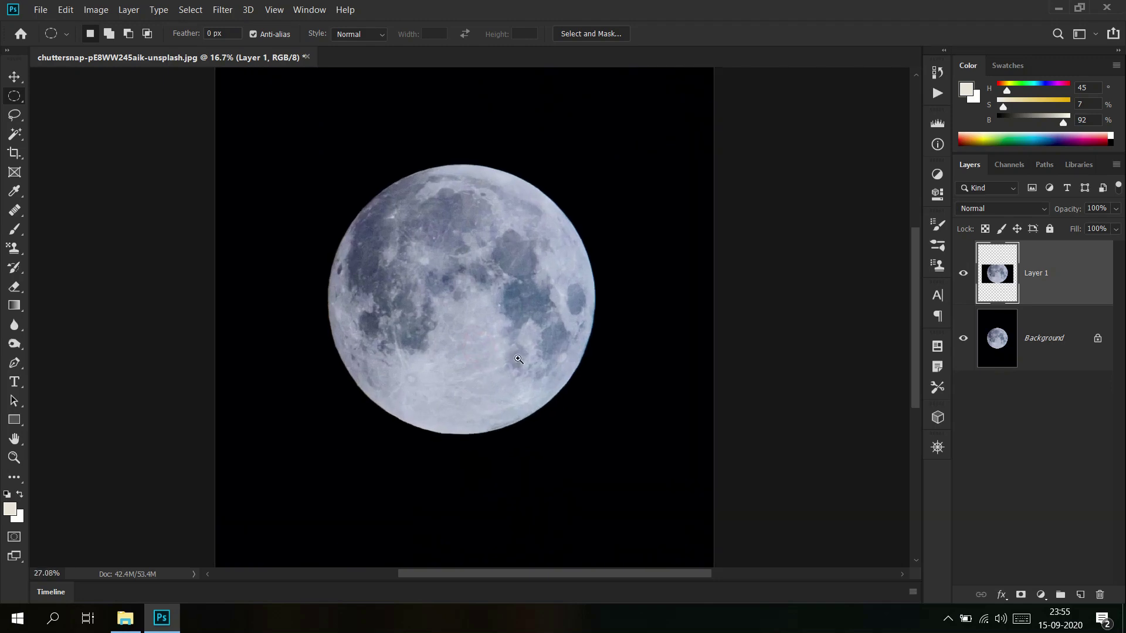
scroll(518, 359, up, 2)
scroll(493, 327, up, 1)
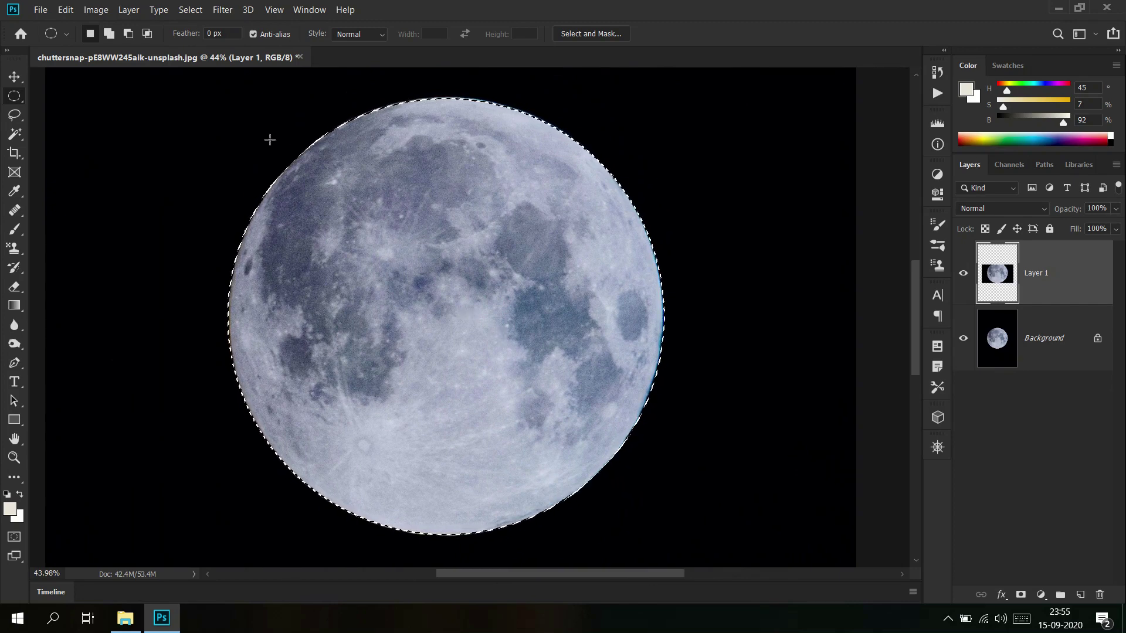
Review the available marquee and lasso tool variants
right_click(19, 97)
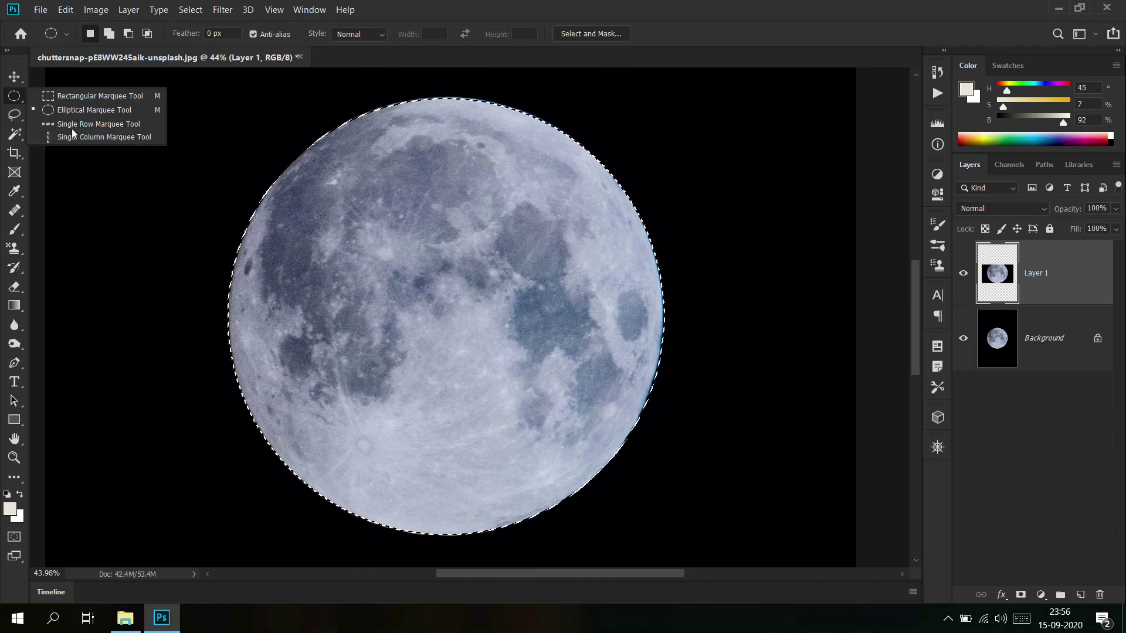
click(157, 264)
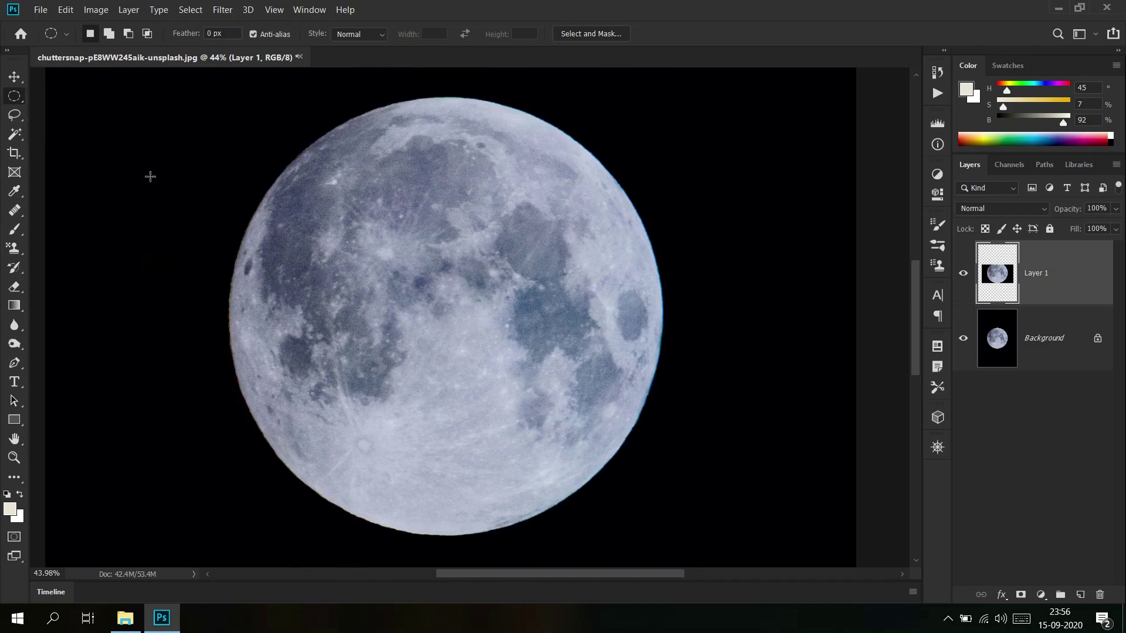
click(22, 116)
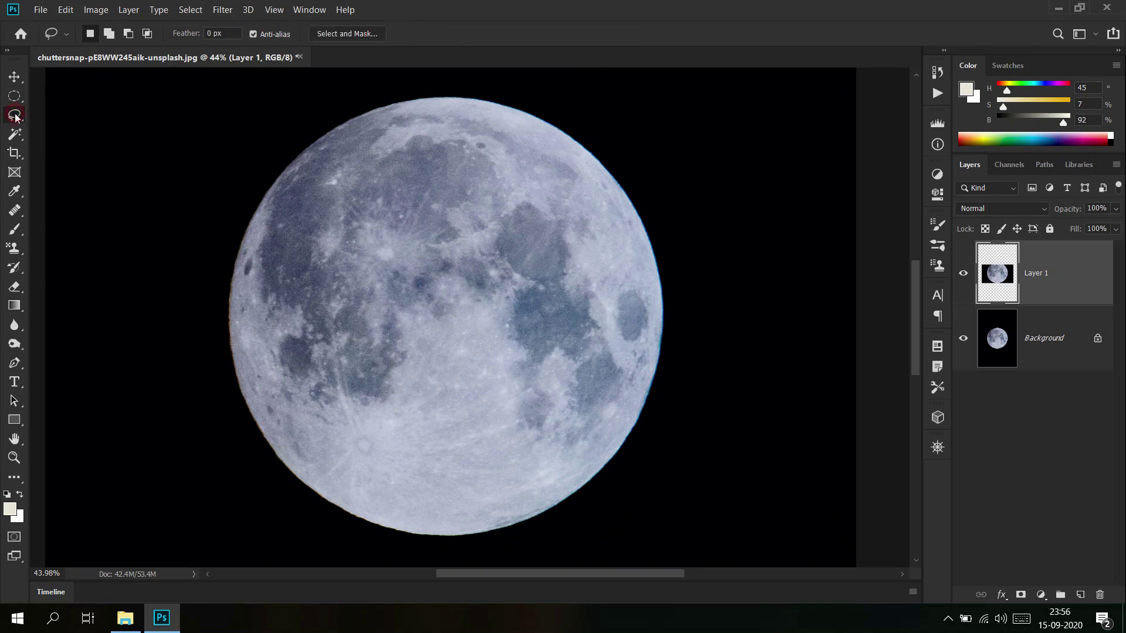
right_click(23, 116)
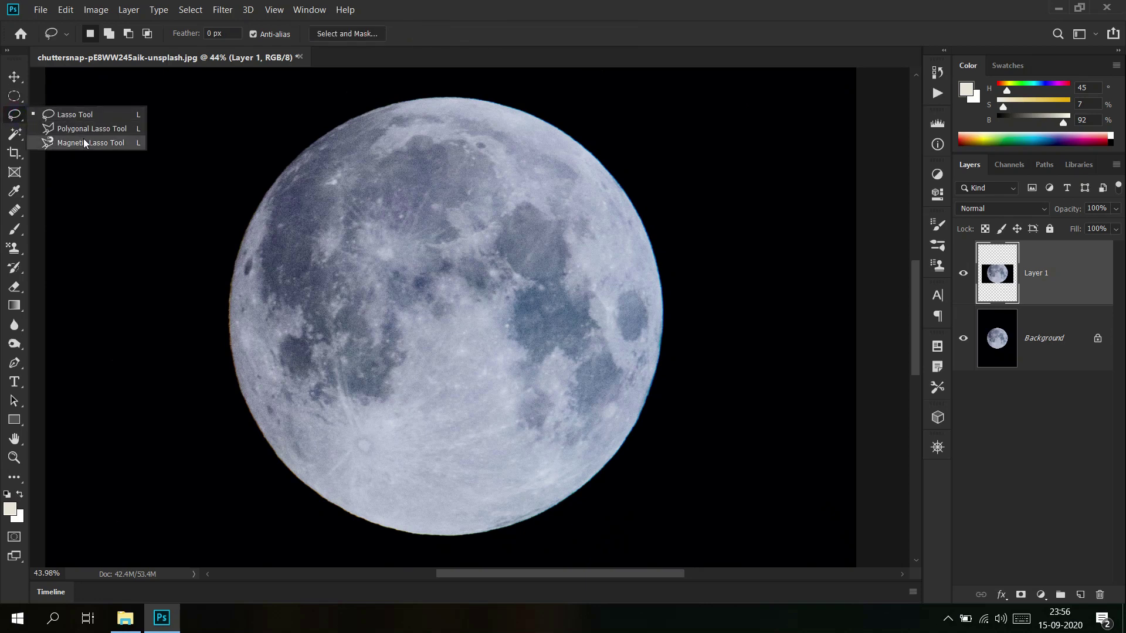
click(83, 140)
click(14, 96)
right_click(14, 96)
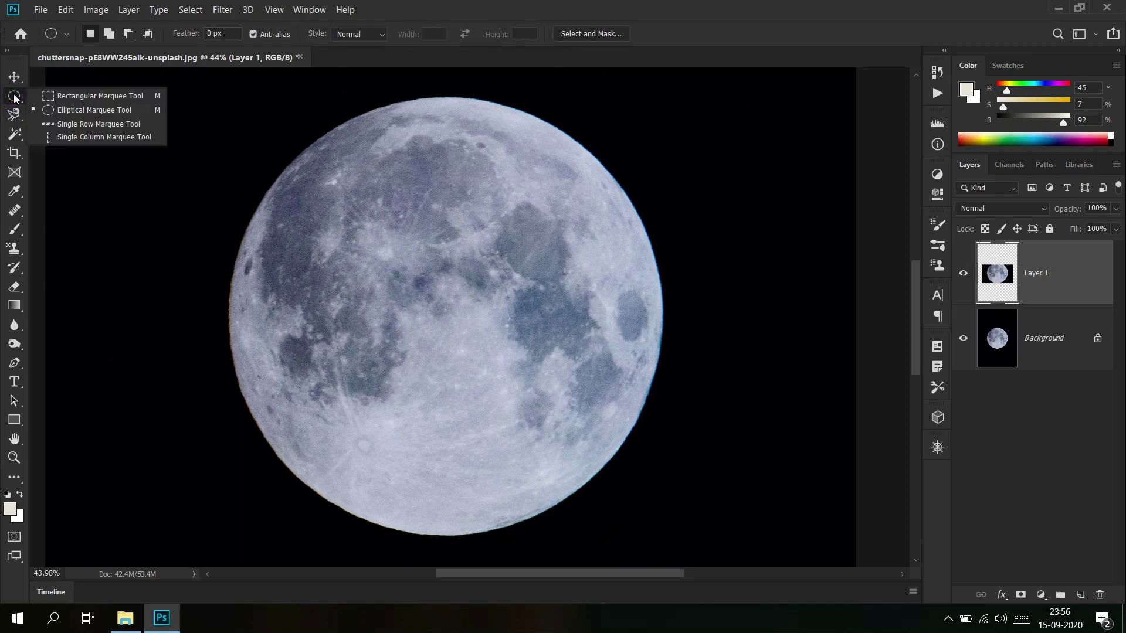
click(439, 261)
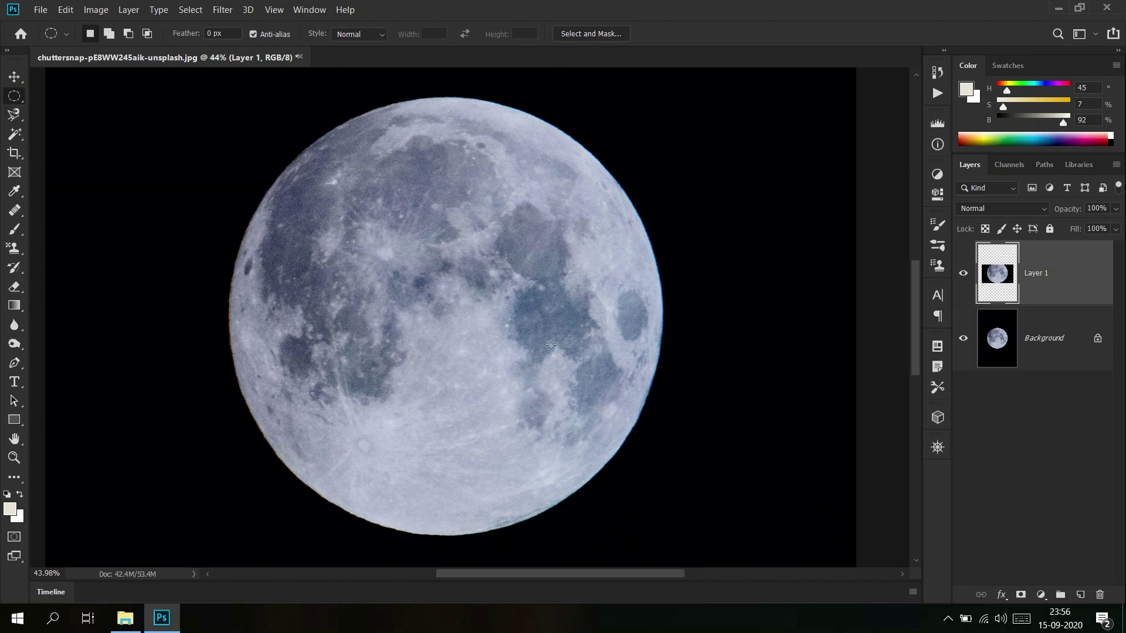
Reselect the previous circular selection around the moon and activate the Move tool
scroll(589, 363, down, 2)
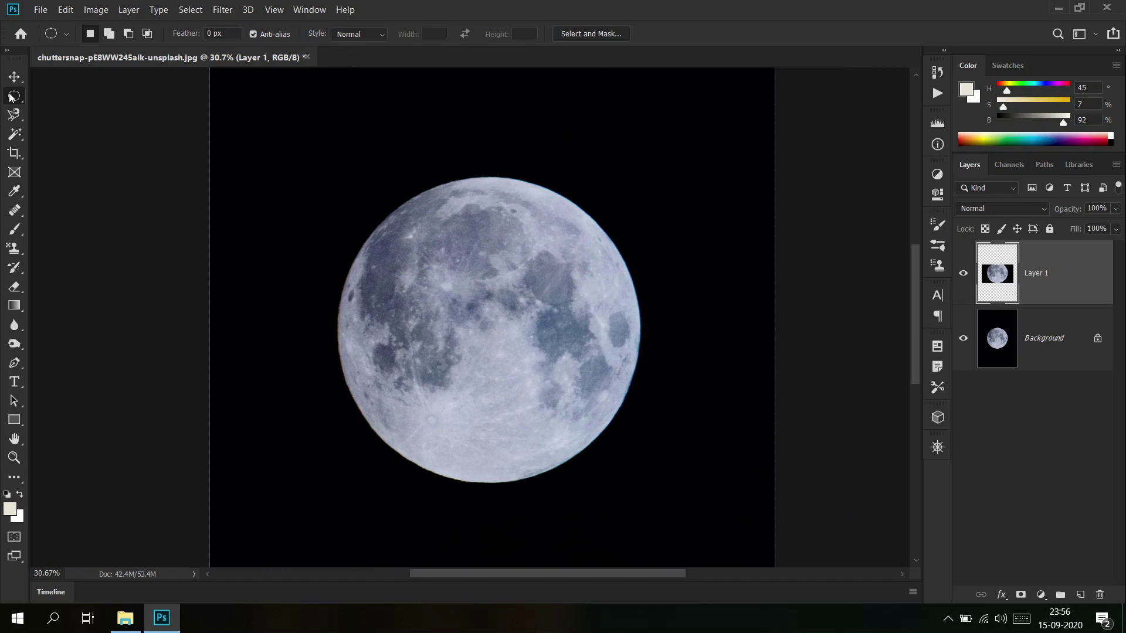
key(ctrl+shift+d)
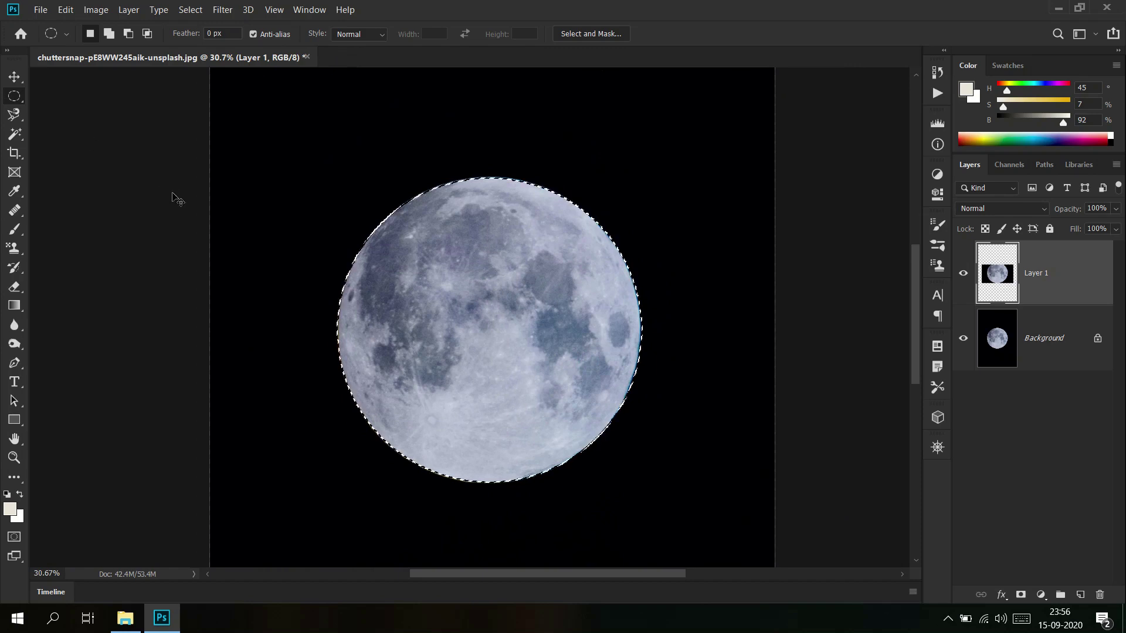
click(14, 76)
Open pexels-eberhard-grossgasteiger-2098427.jpg from the ch4 folder as a separate document and return to the moon document
click(125, 618)
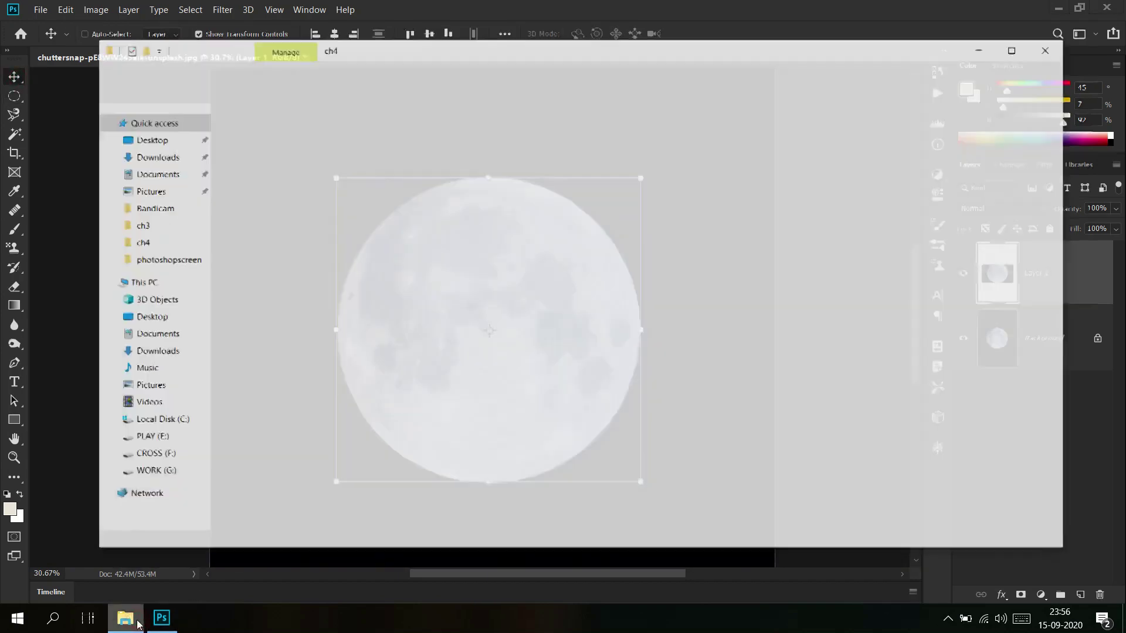
click(551, 420)
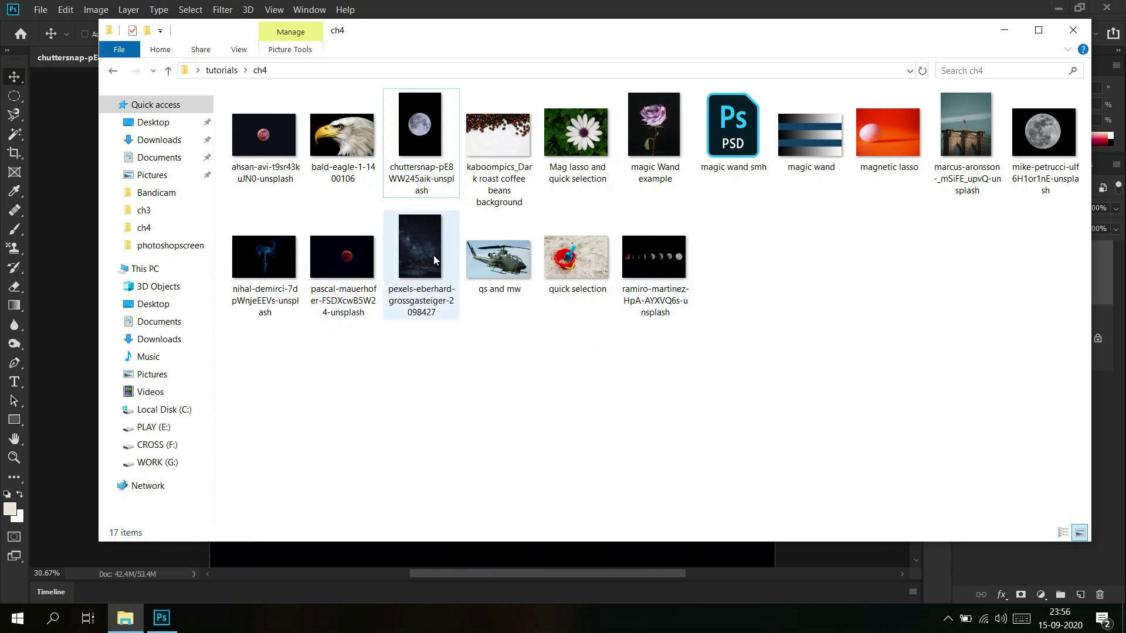
drag(493, 29, 609, 295)
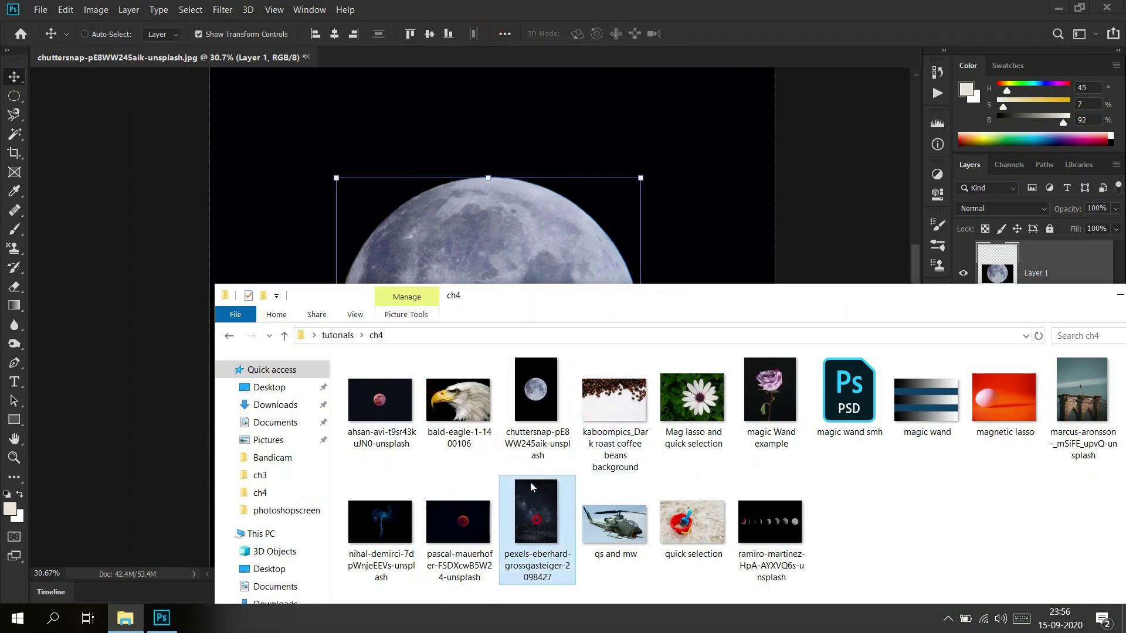
drag(432, 44, 426, 59)
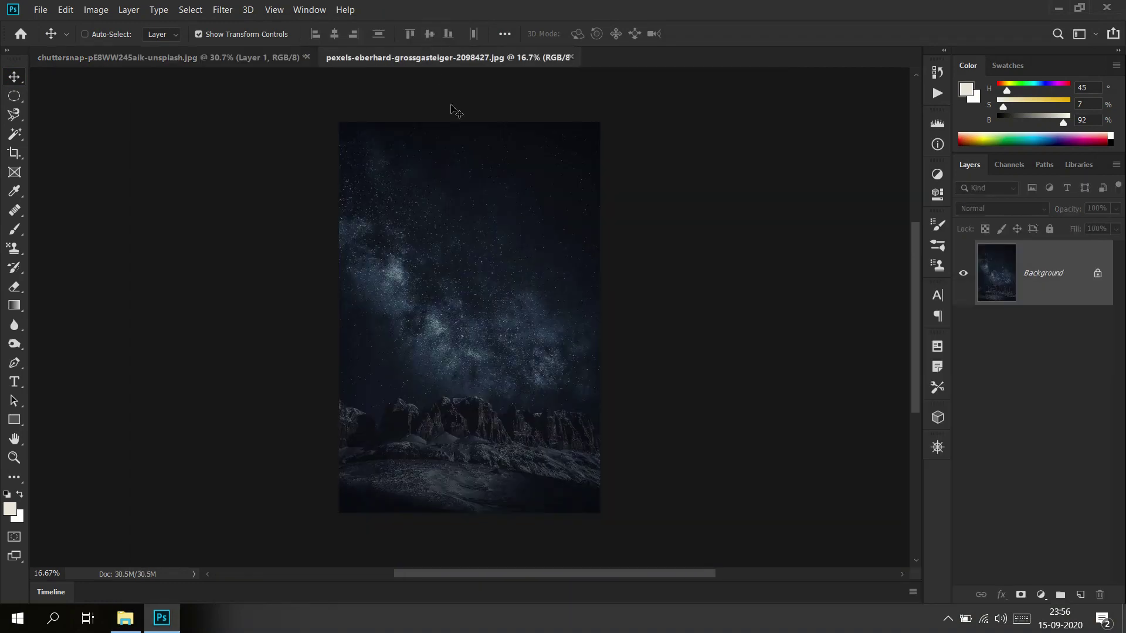
click(281, 63)
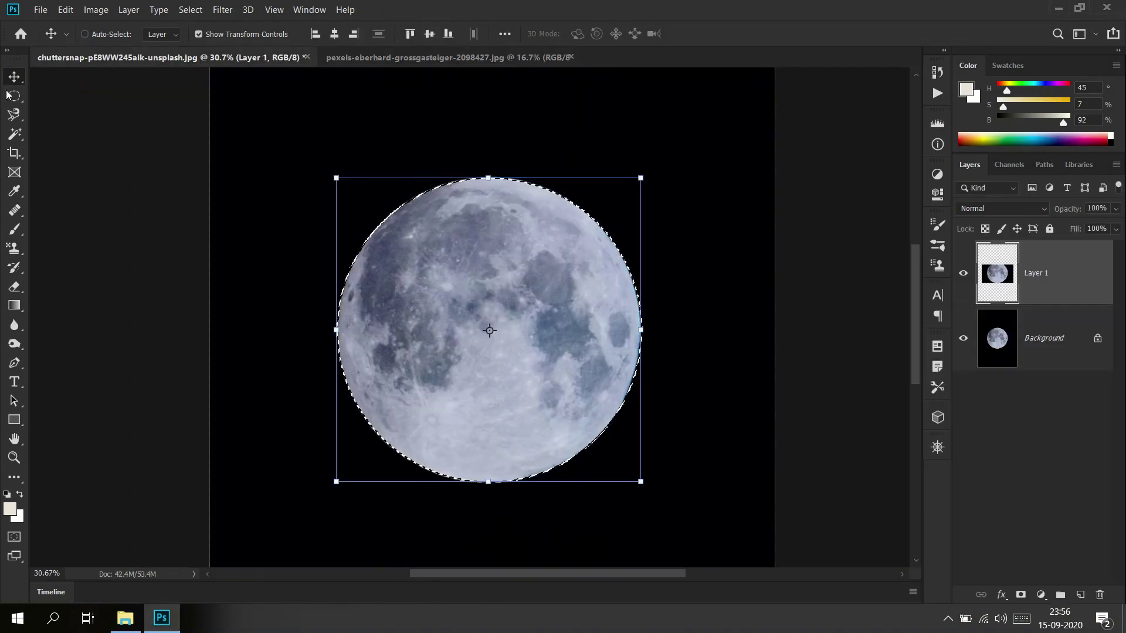
mouse_move(494, 244)
mouse_down()
mouse_move(451, 59)
mouse_move(534, 241)
mouse_up()
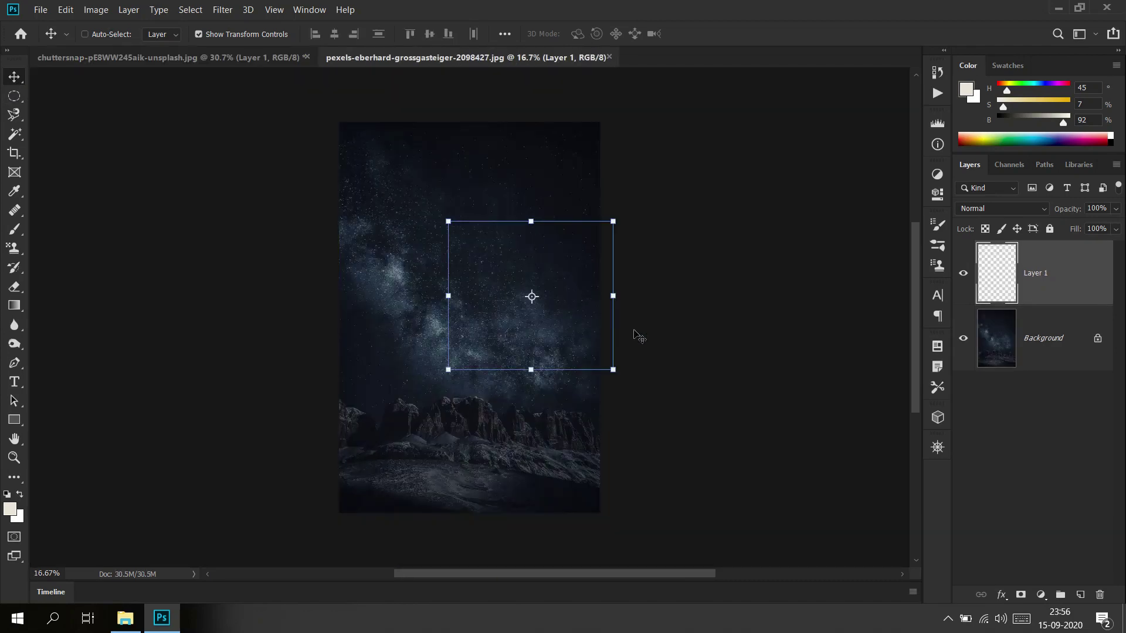
drag(554, 283, 546, 216)
key(Return)
key(ctrl+z)
click(221, 57)
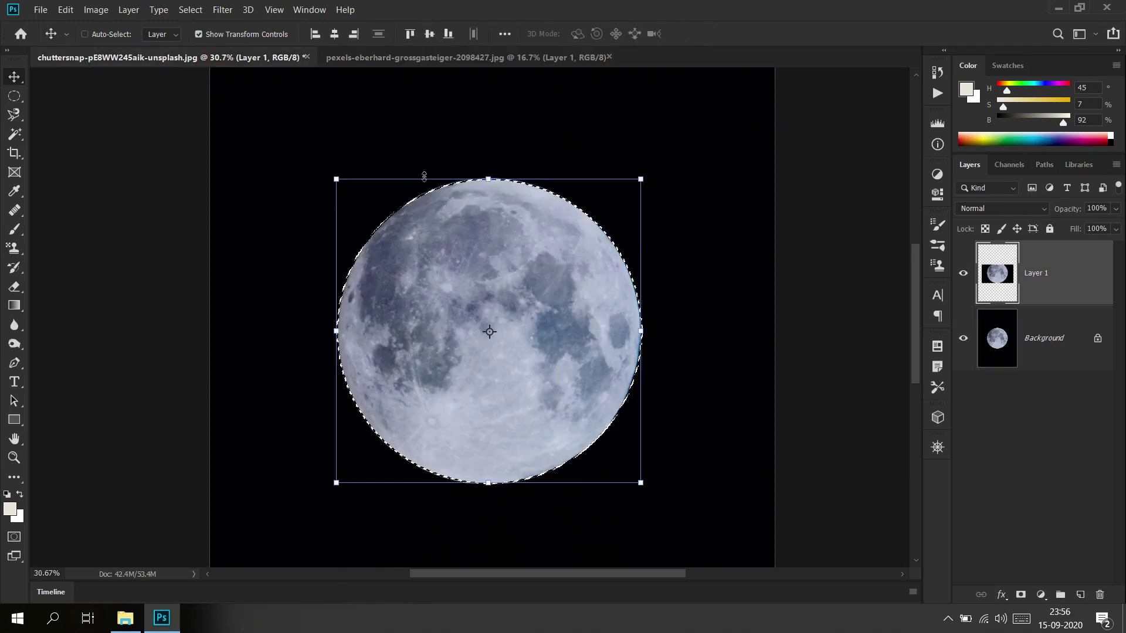
drag(585, 323, 627, 255)
key(ctrl+z)
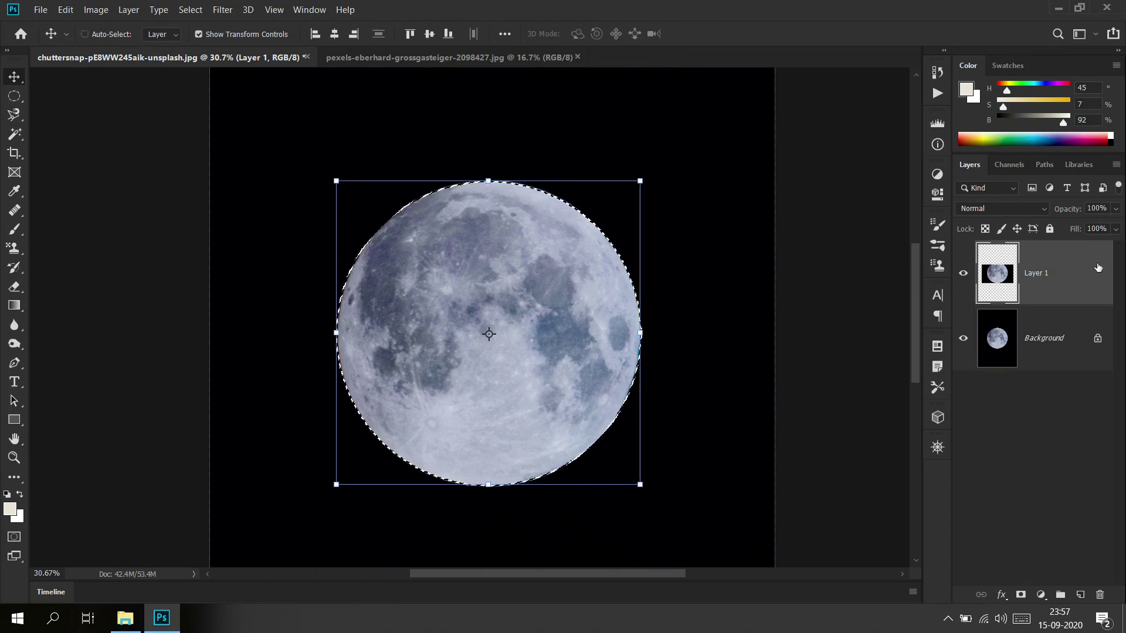
Delete Layer 1 from the moon document, keeping the circular selection around the moon
key(m)
right_click(1026, 265)
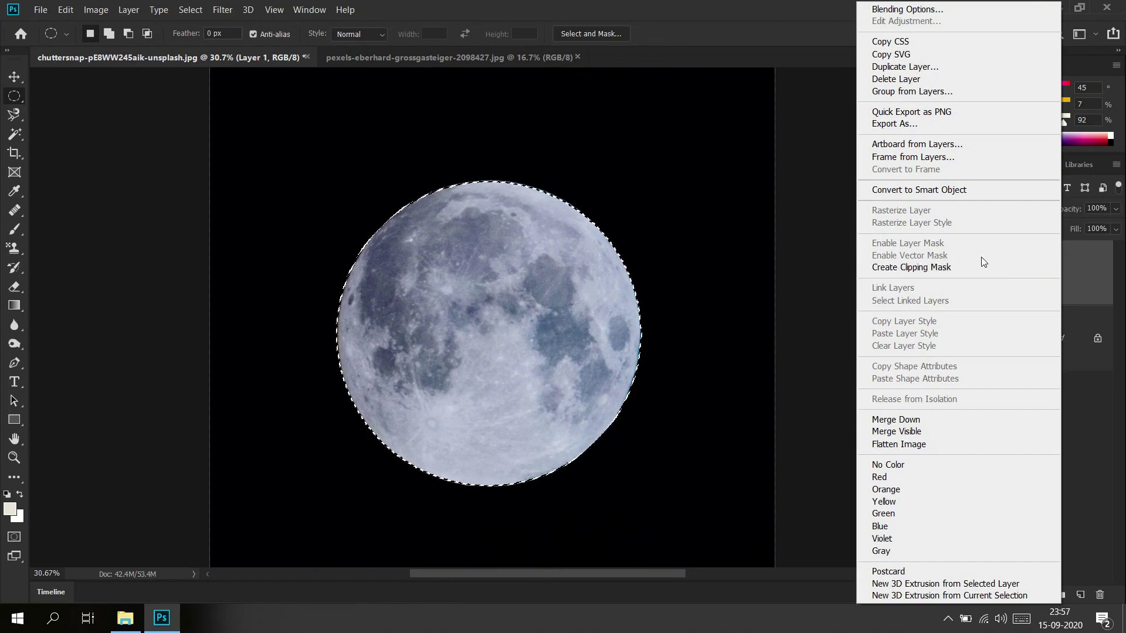
click(936, 79)
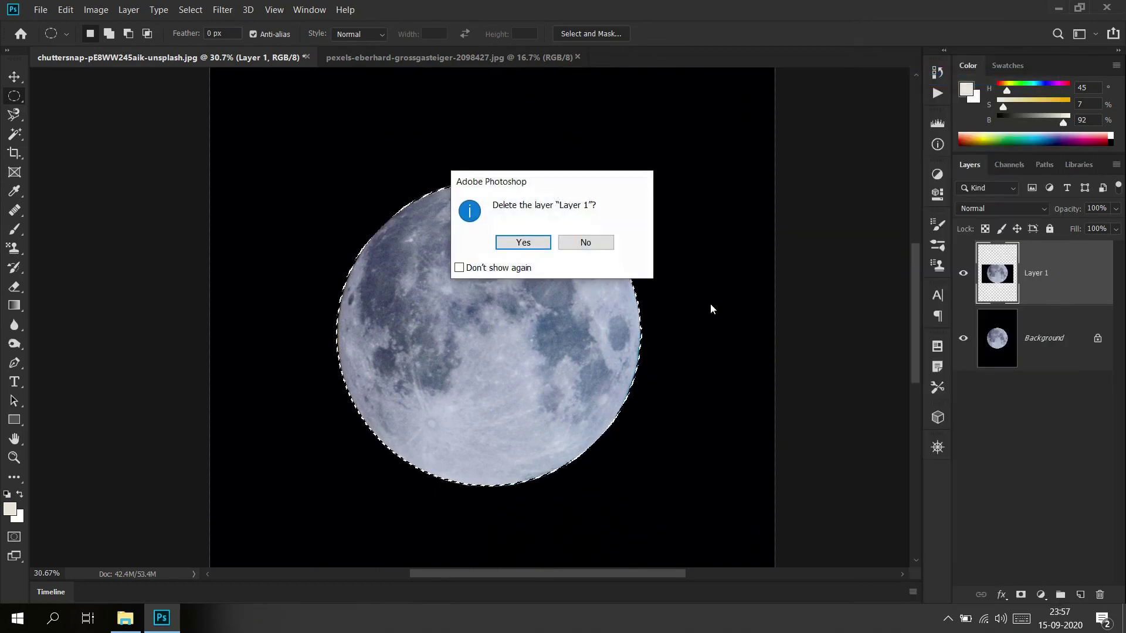
click(530, 244)
Move the selected moon into the night sky document's upper area and scale it proportionally to about 74%
click(14, 77)
drag(591, 401, 528, 204)
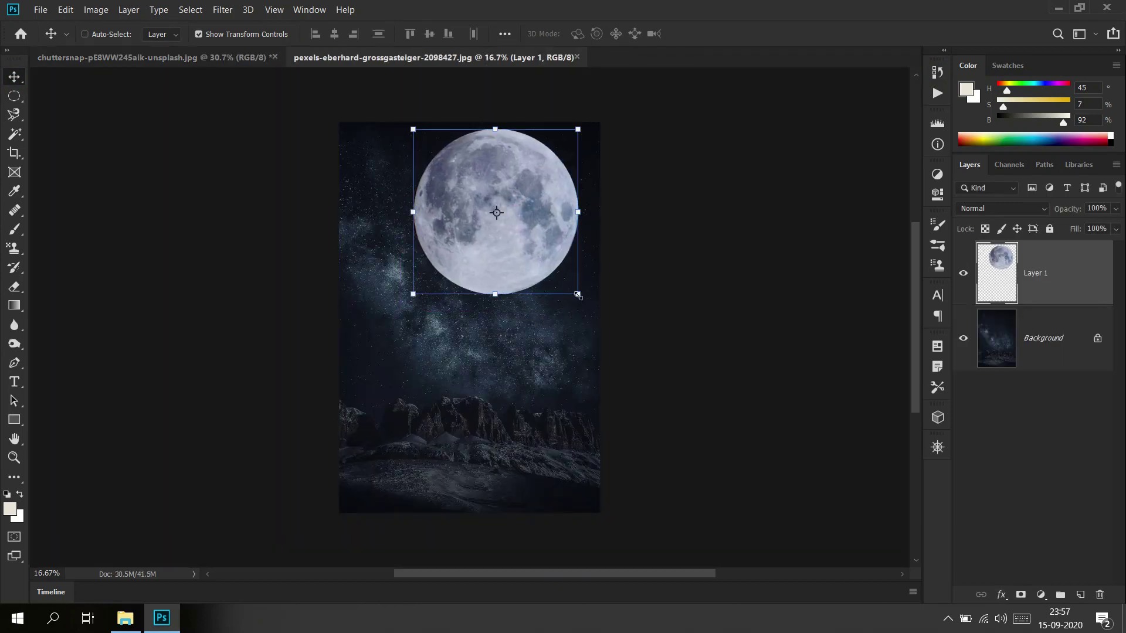
drag(582, 295, 535, 250)
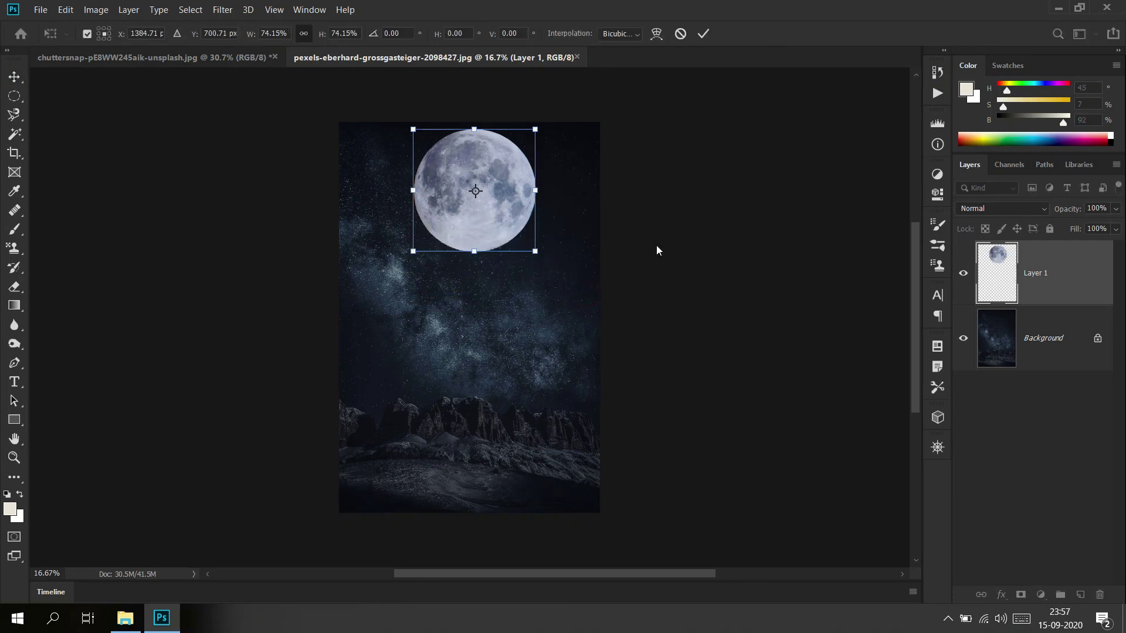
key(Return)
Shift the moon toward the sky's upper right and scale it down proportionally to about 84%
drag(514, 210, 562, 240)
drag(584, 281, 572, 269)
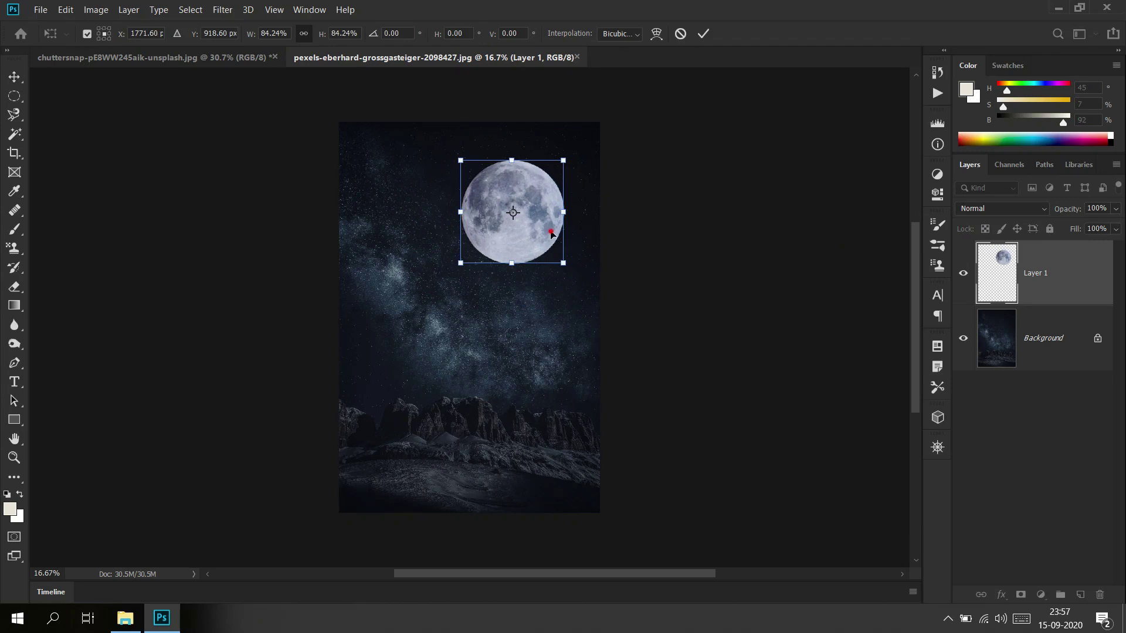
key(Return)
drag(547, 231, 558, 233)
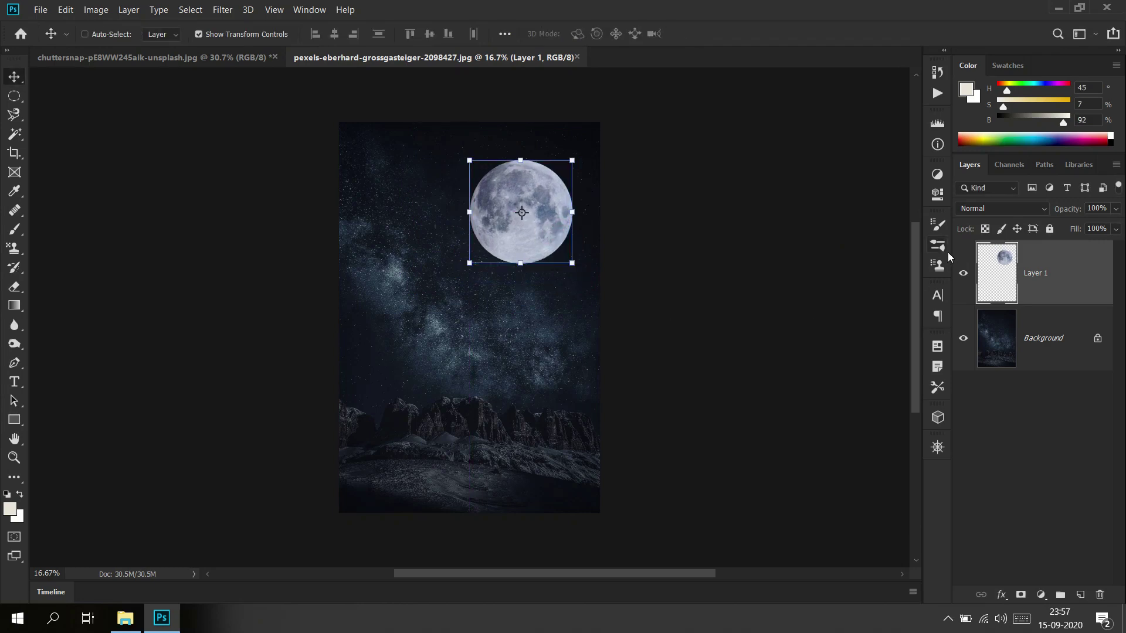
Set the moon layer's blend mode to Lighter Color, its opacity to 86% and its fill to 82%
click(991, 209)
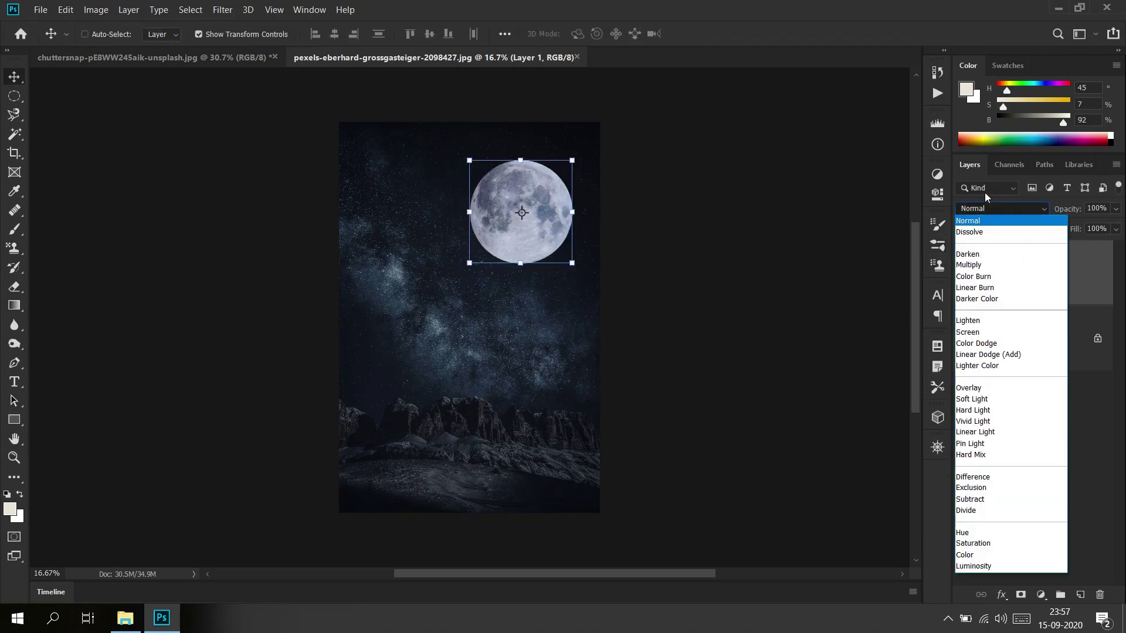
click(1010, 367)
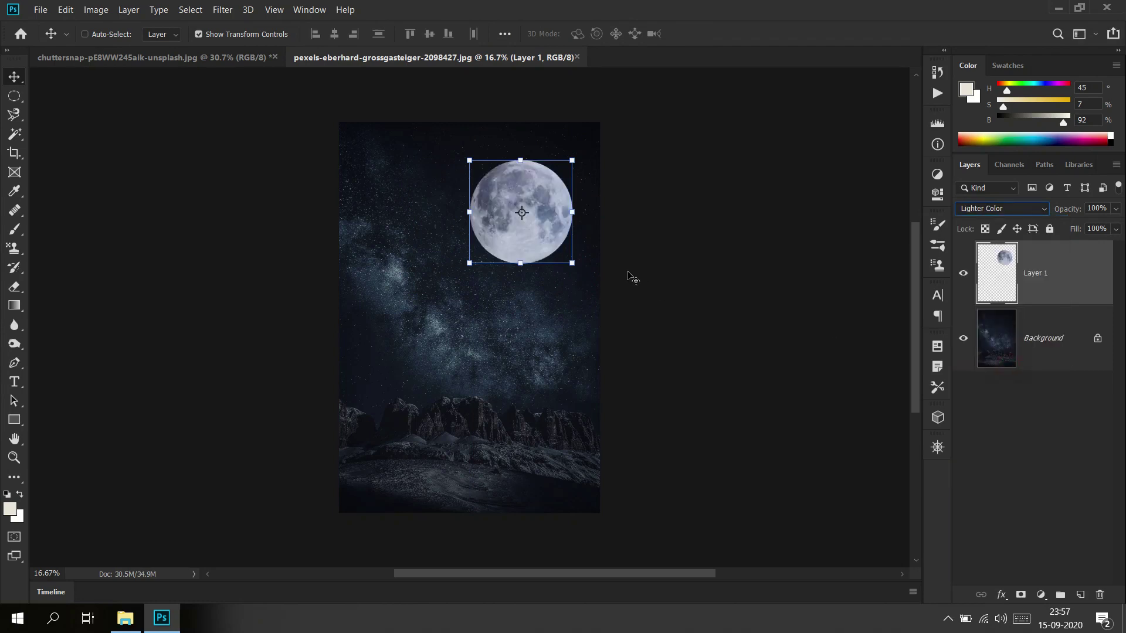
click(1115, 209)
click(1094, 227)
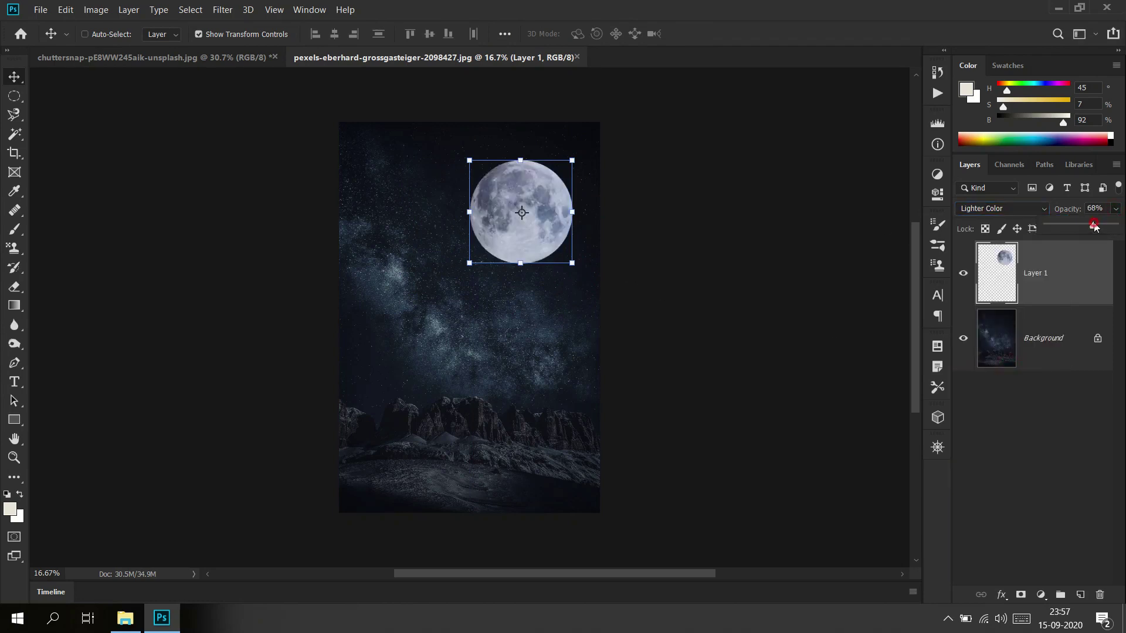
click(1106, 227)
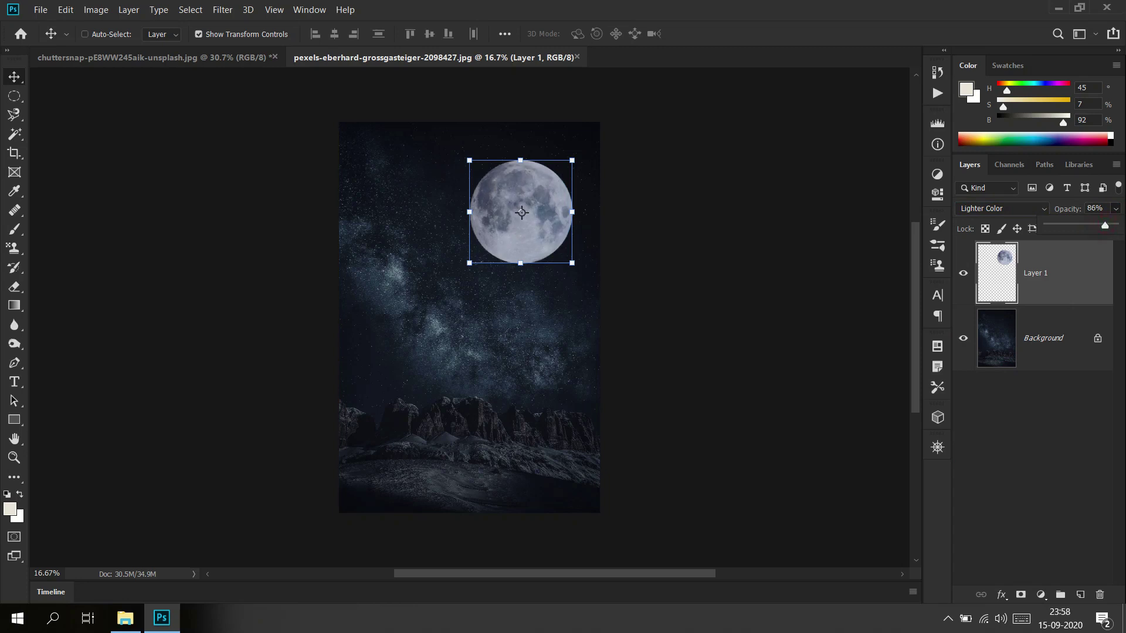
click(1115, 229)
click(1102, 247)
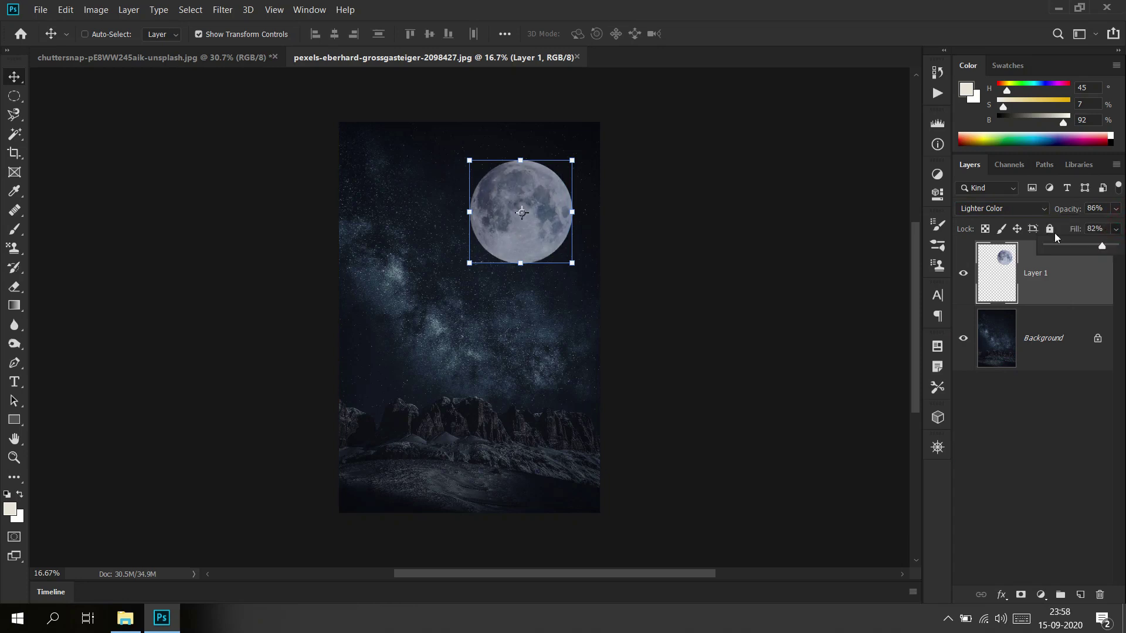
View the whole moon composite, then close both the moon and night sky documents without saving
click(14, 96)
scroll(557, 373, down, 1)
drag(525, 402, 458, 410)
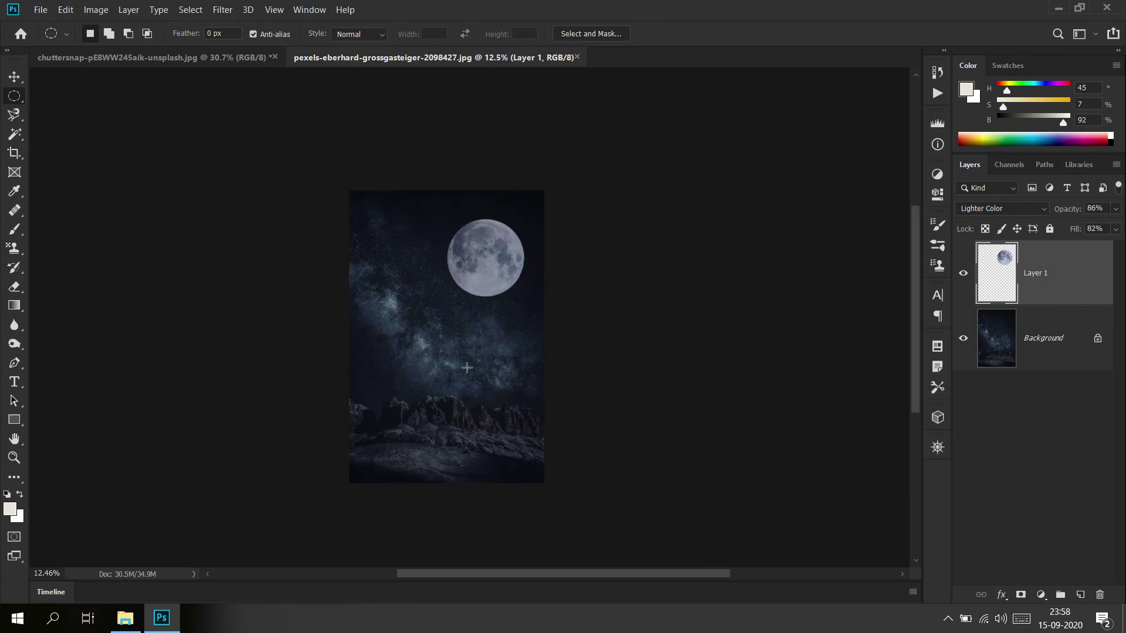
click(243, 57)
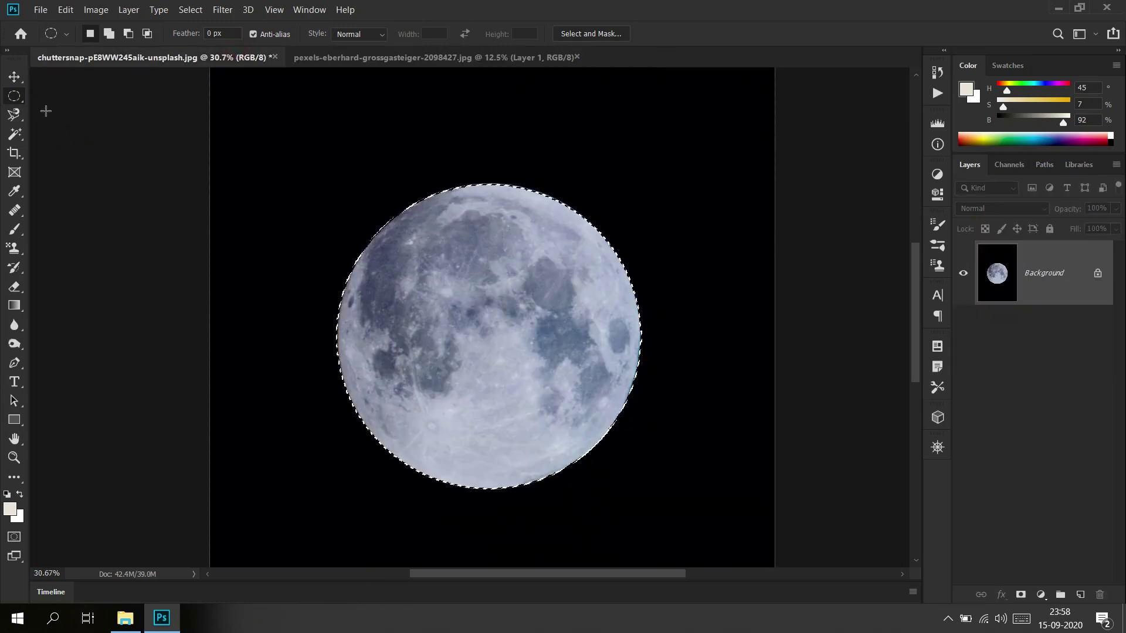
click(275, 57)
click(583, 241)
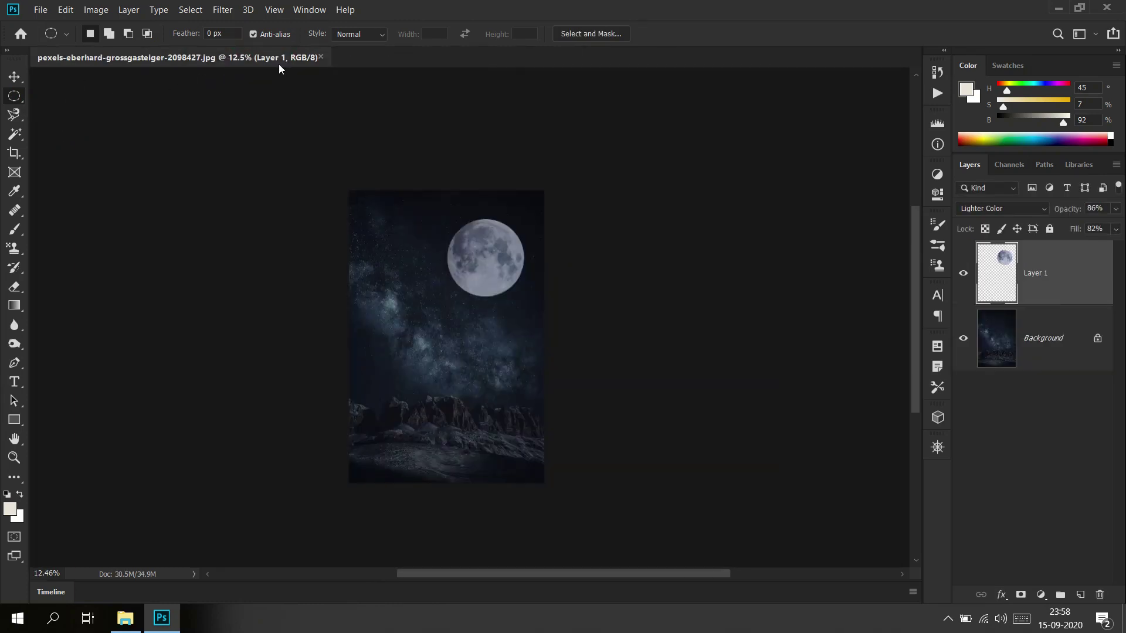
click(321, 57)
click(584, 244)
Open the magnetic lasso image from the ch4 folder
mouse_move(128, 612)
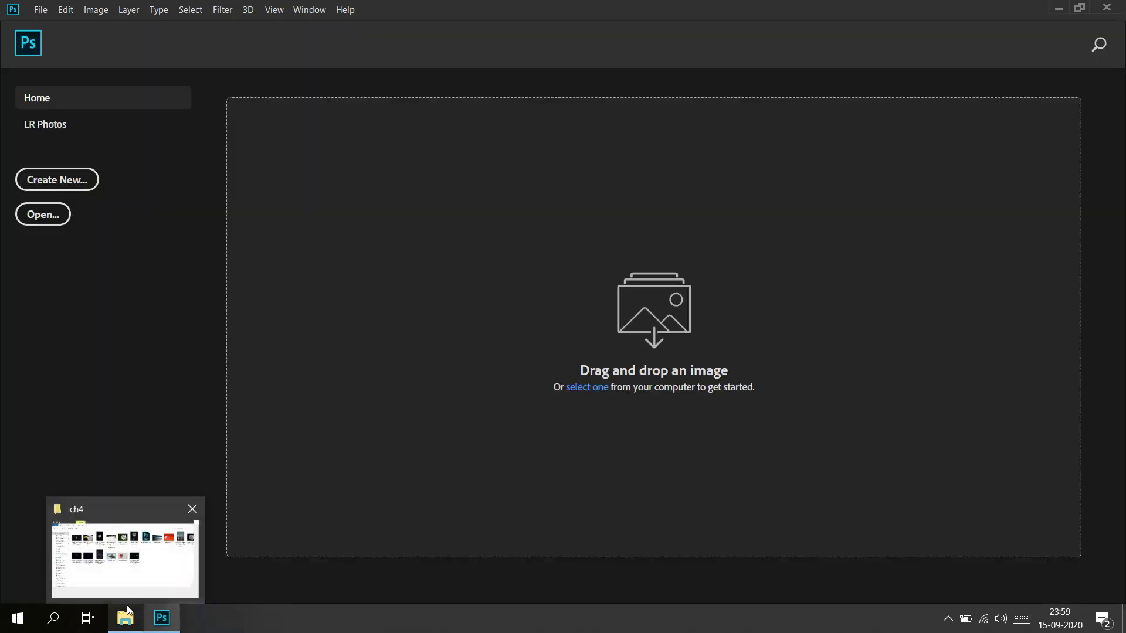
click(126, 583)
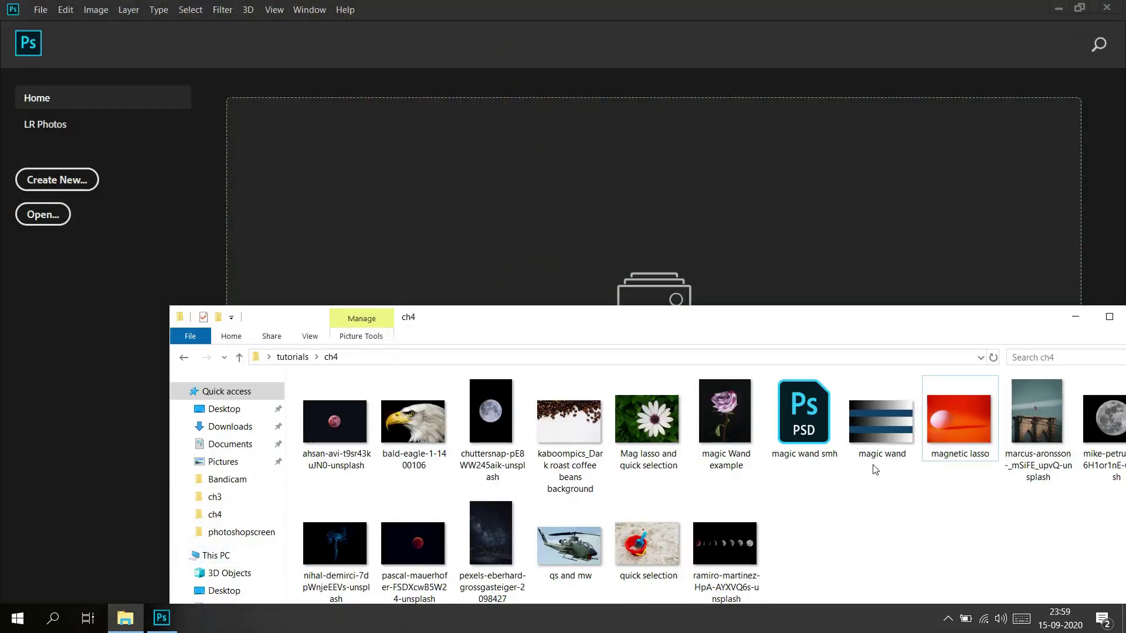
mouse_move(943, 421)
mouse_down()
mouse_move(399, 224)
mouse_move(27, 361)
mouse_move(85, 438)
mouse_up()
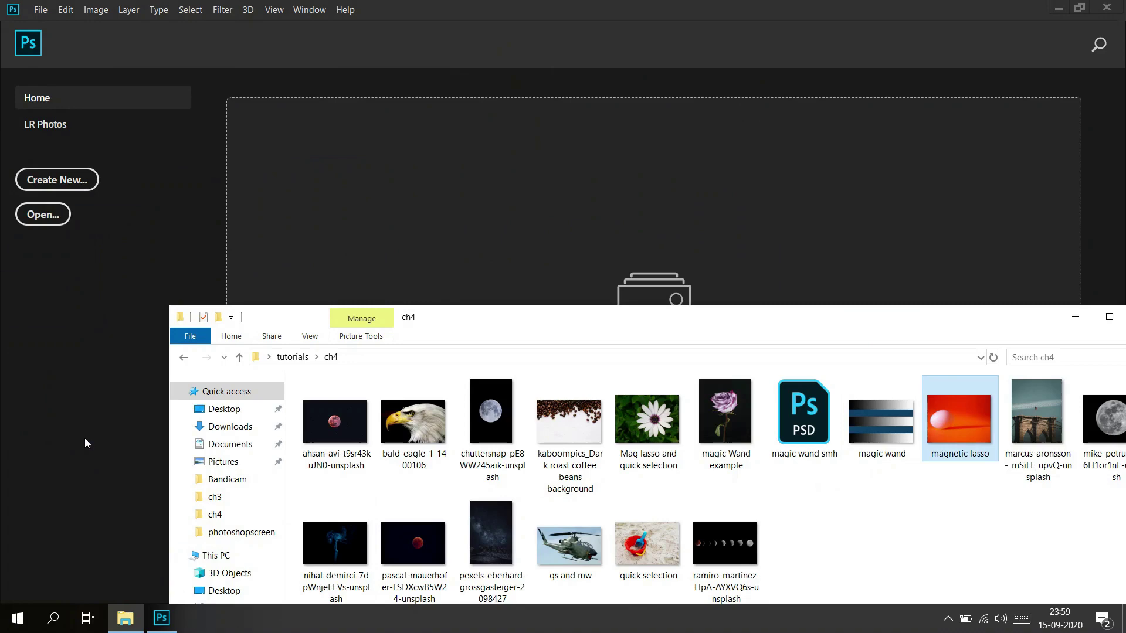
key(super+Down)
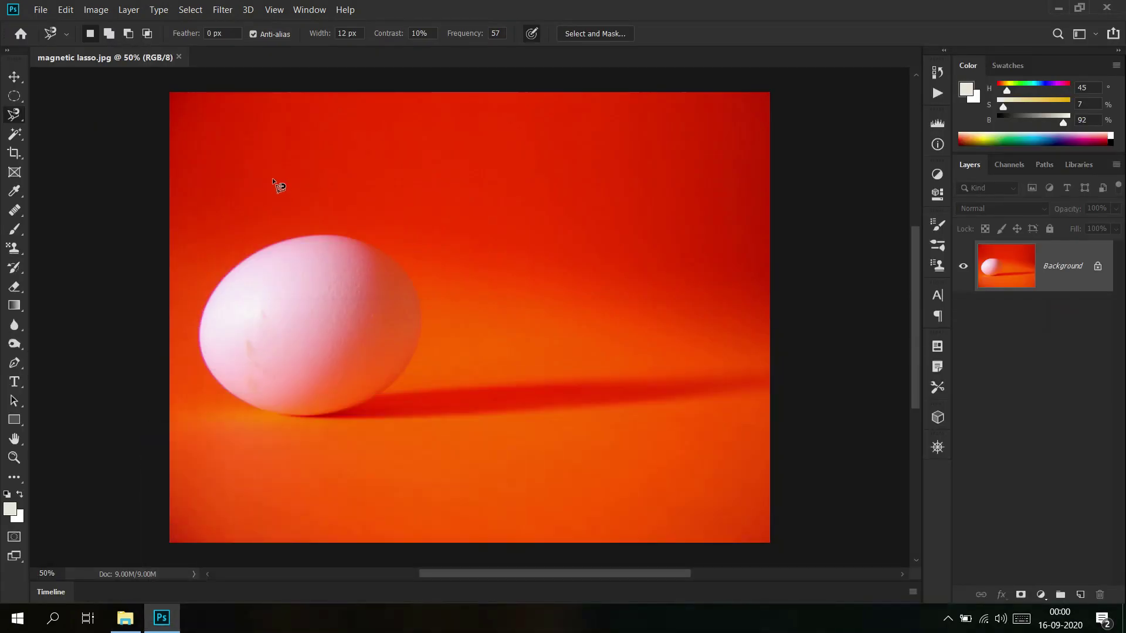
Start a Magnetic Lasso selection at the egg's upper-left edge and trace over its top and down its right side
right_click(13, 114)
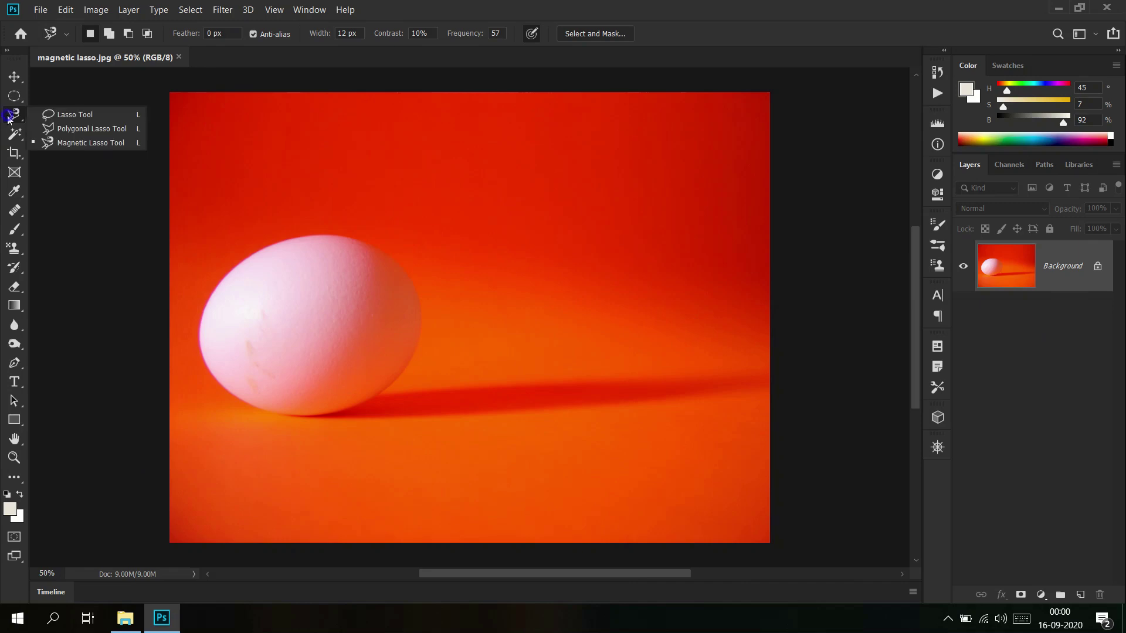
click(122, 145)
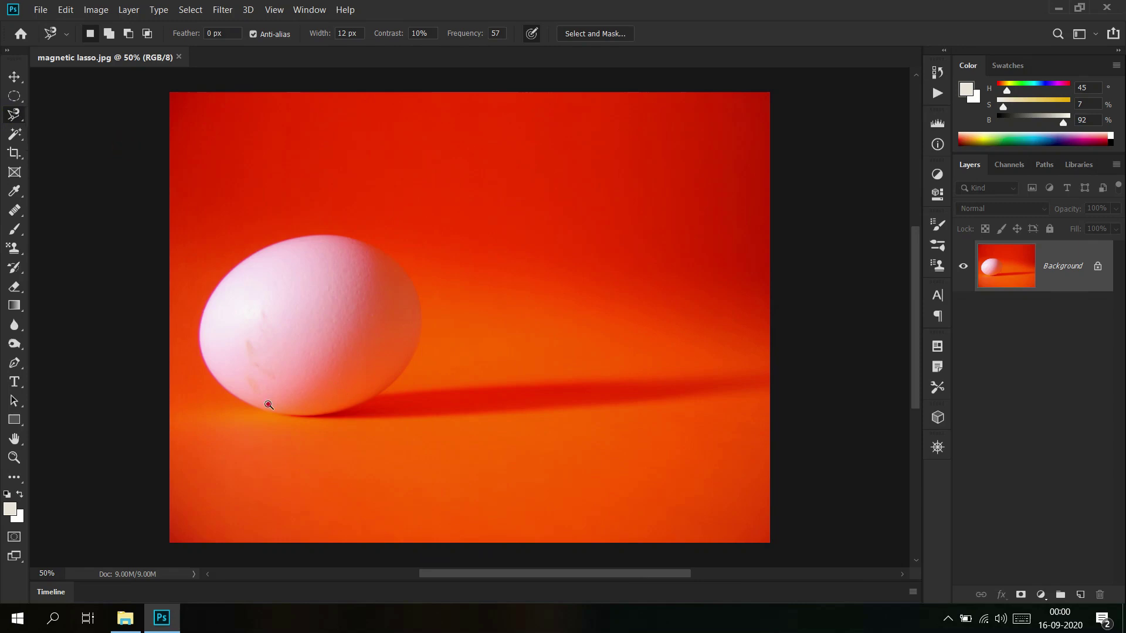
drag(268, 405, 360, 407)
drag(247, 299, 352, 350)
drag(520, 329, 492, 322)
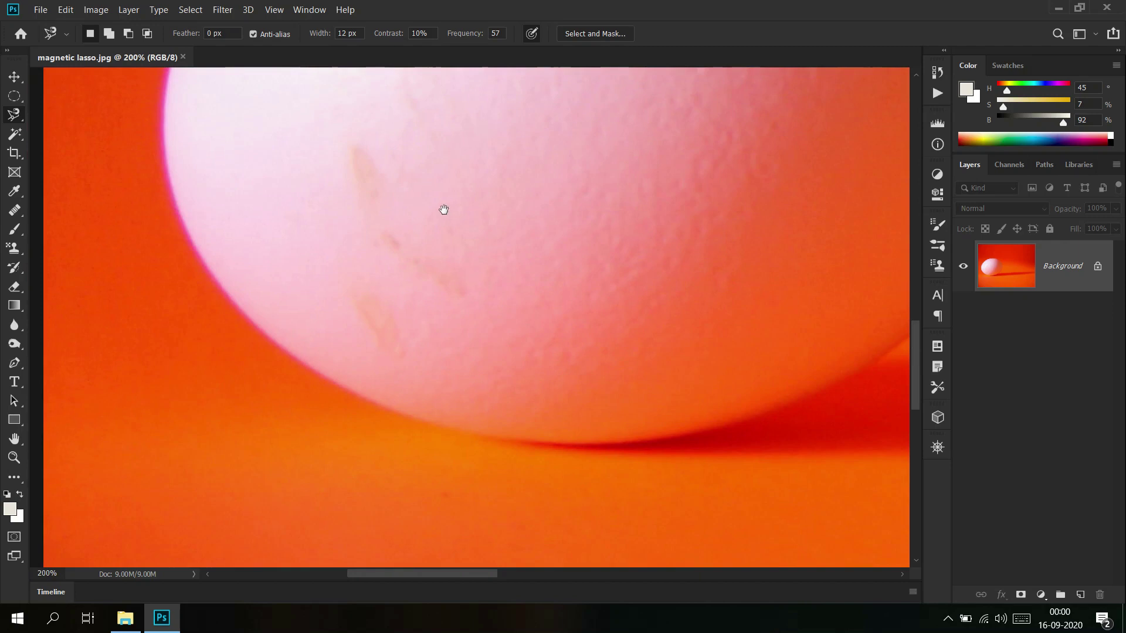
drag(444, 210, 438, 289)
drag(521, 309, 504, 307)
drag(507, 229, 412, 354)
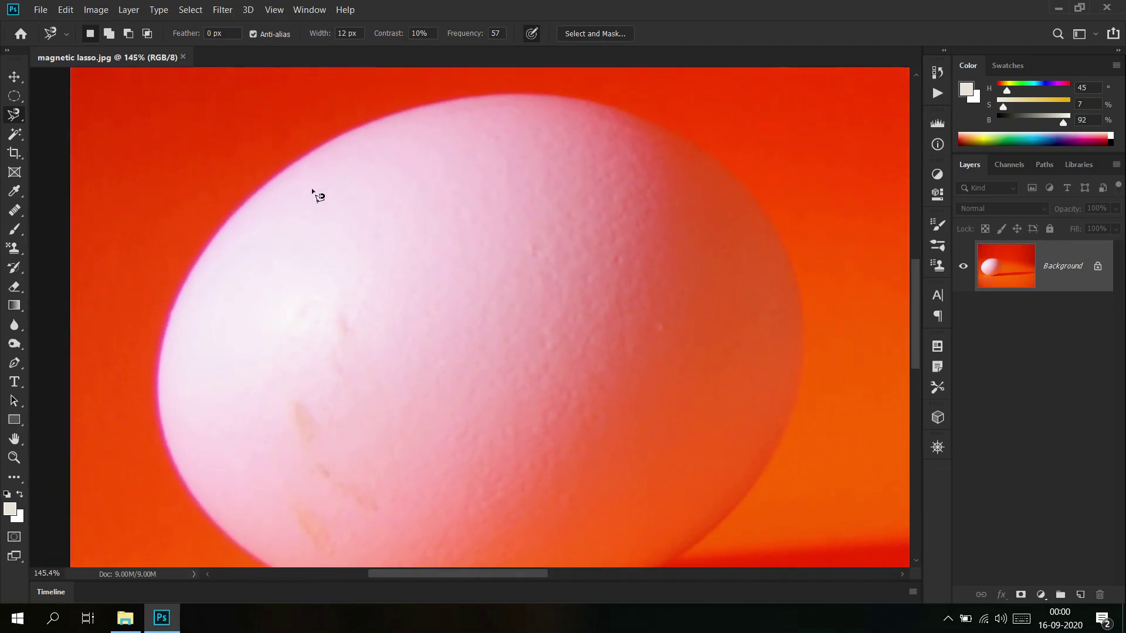
click(276, 177)
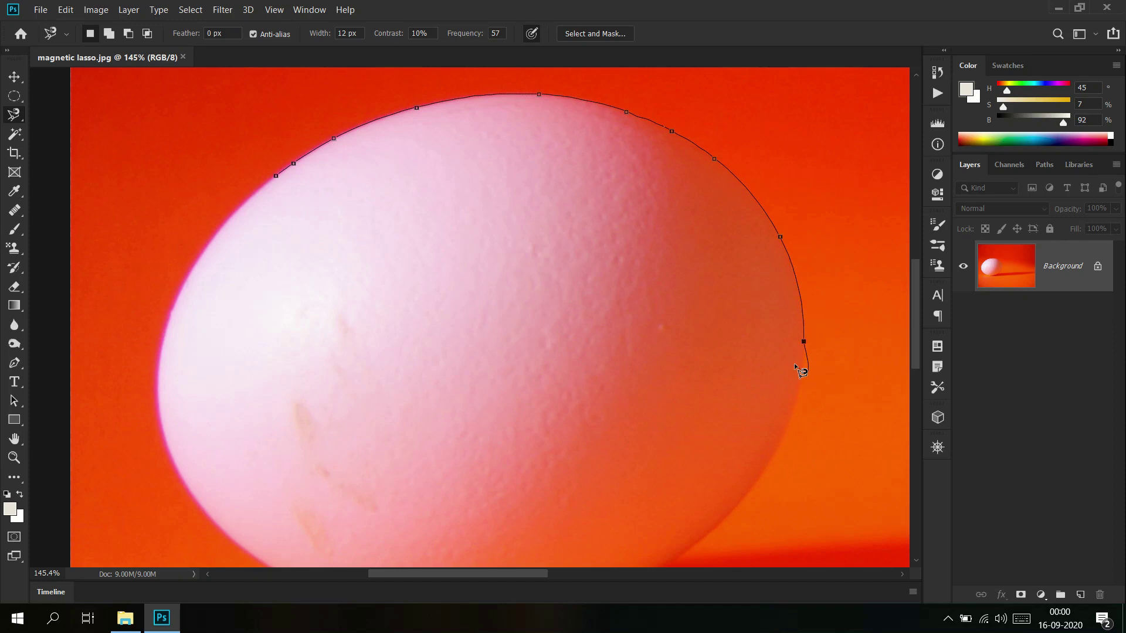
click(798, 342)
Continue the Magnetic Lasso trace along the egg's bottom and left edges, close the selection and view the whole image
drag(684, 557, 725, 350)
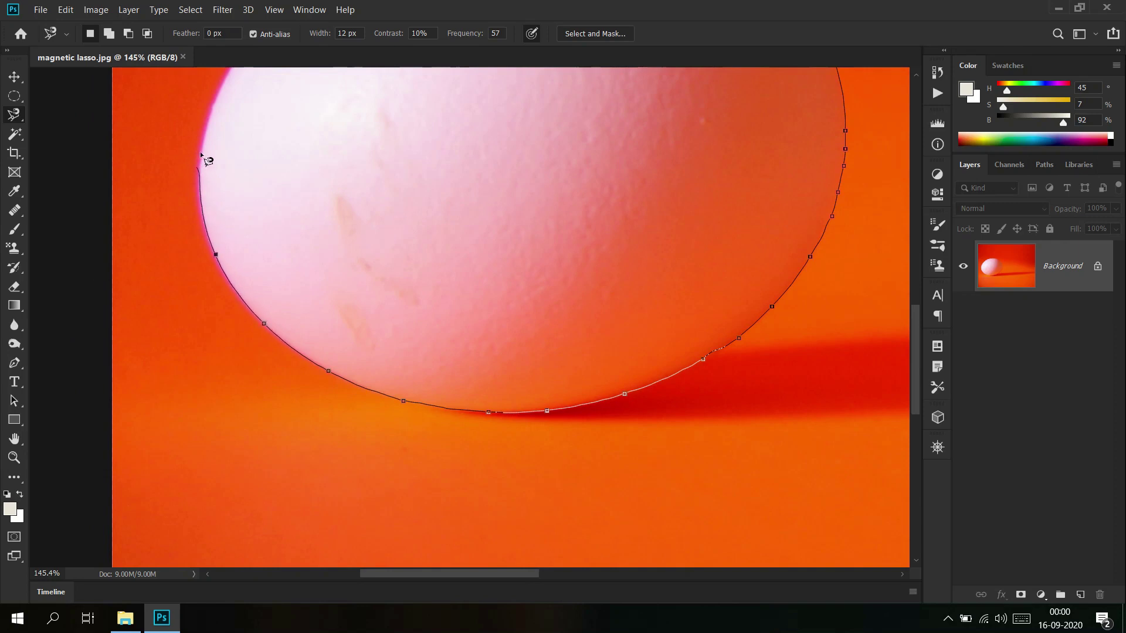
mouse_move(229, 103)
mouse_down()
mouse_move(149, 360)
mouse_move(157, 380)
mouse_up()
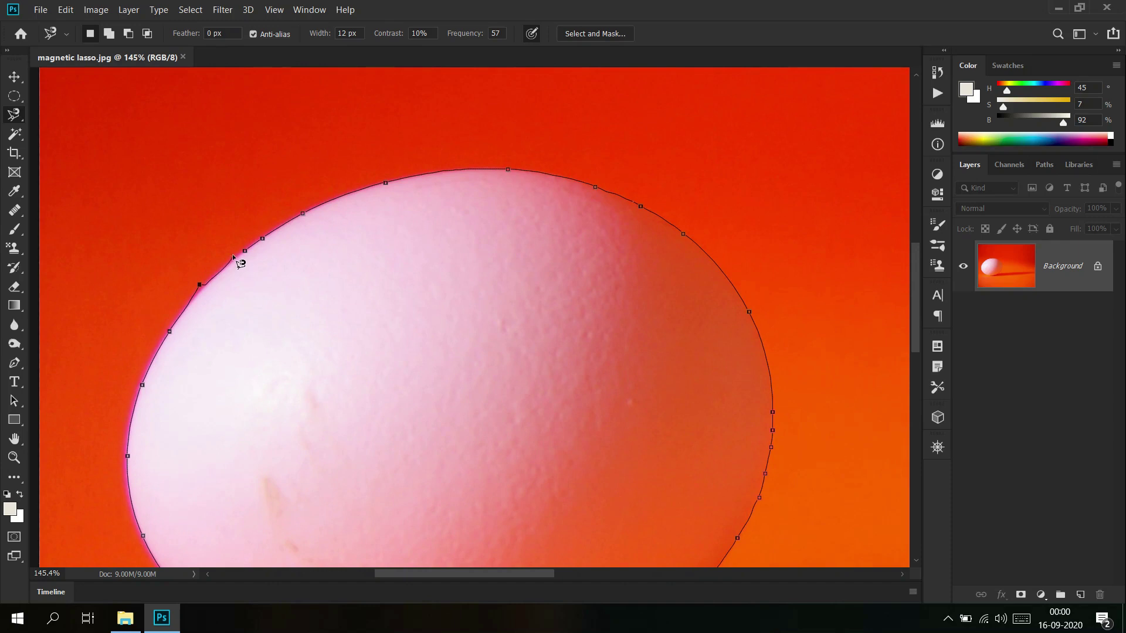
click(240, 255)
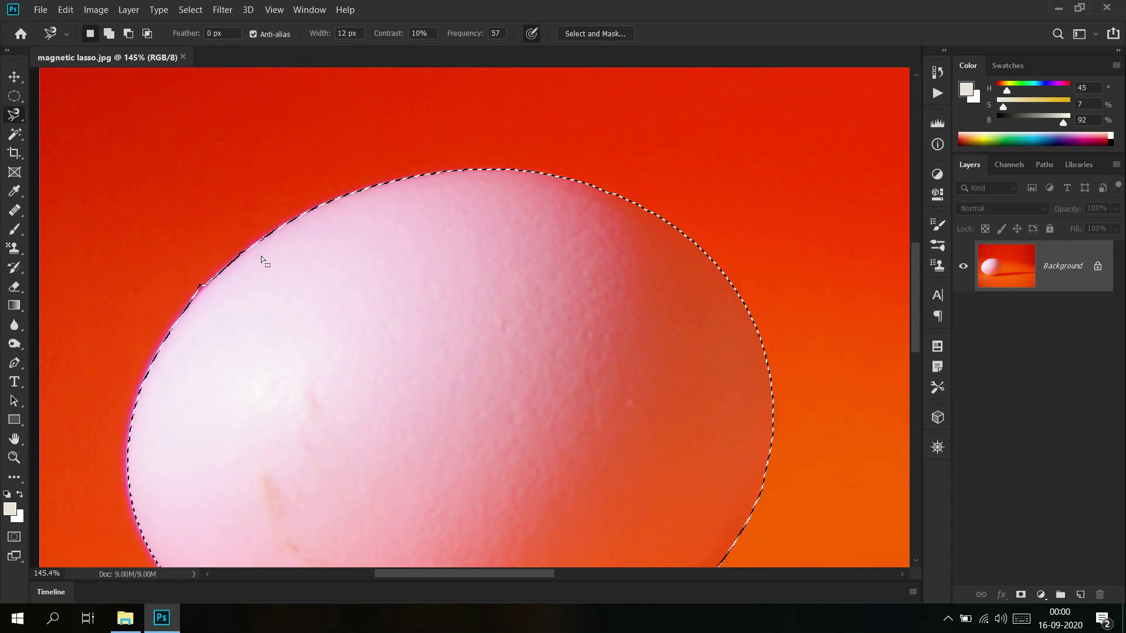
mouse_move(453, 302)
mouse_down()
mouse_move(503, 296)
mouse_move(455, 299)
mouse_up()
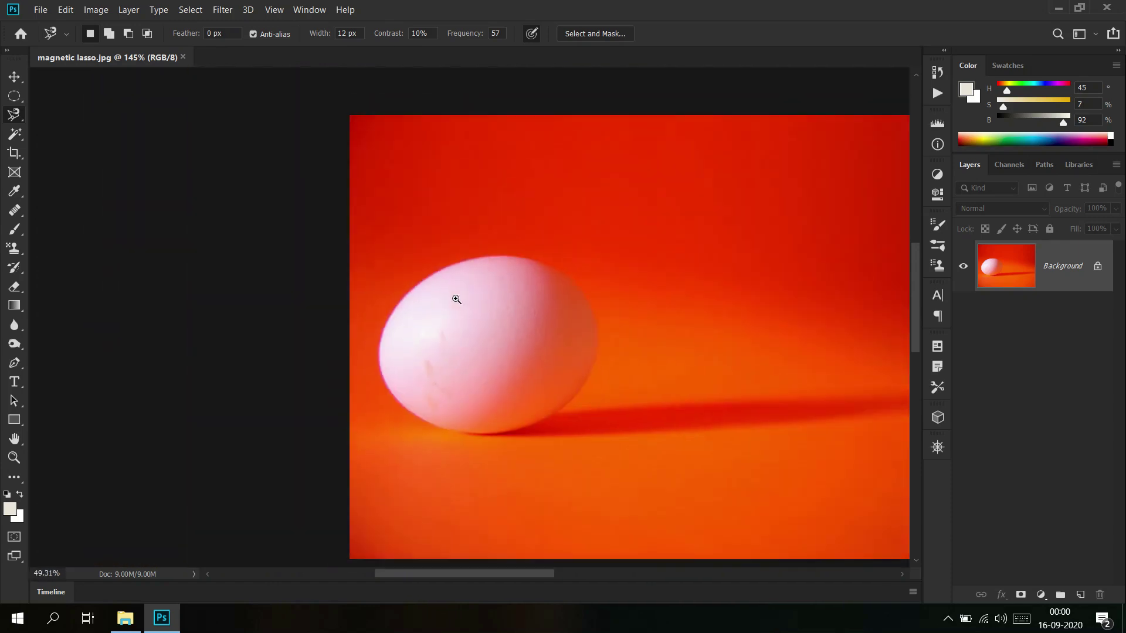
drag(521, 357, 362, 357)
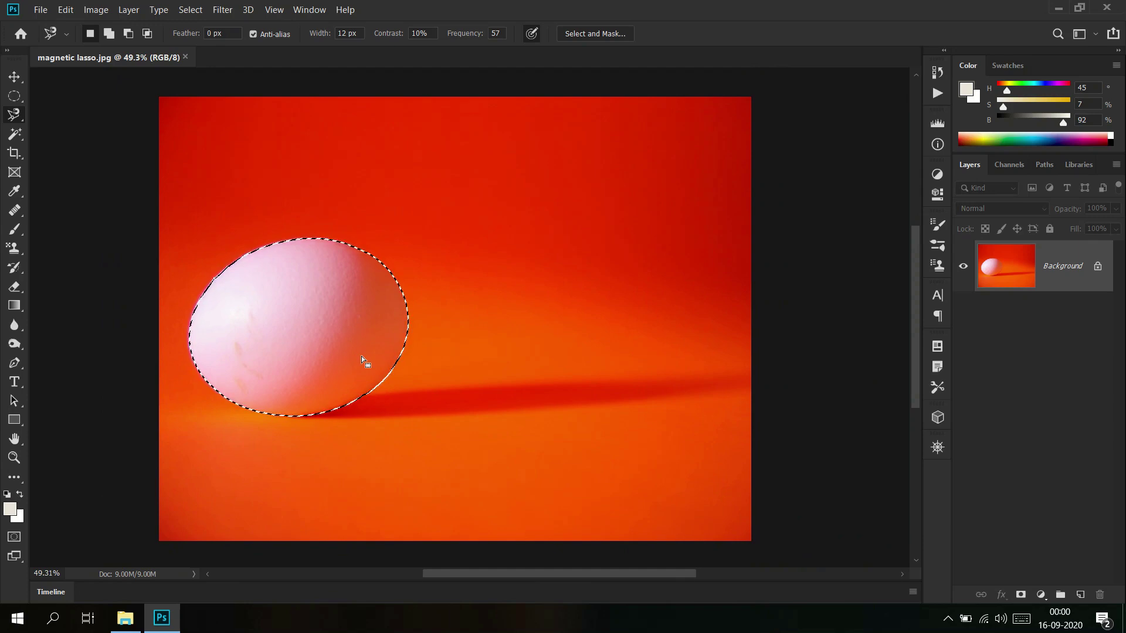
Deselect the egg and draw a large rounded freehand selection over the background right of it with the Lasso tool
right_click(14, 114)
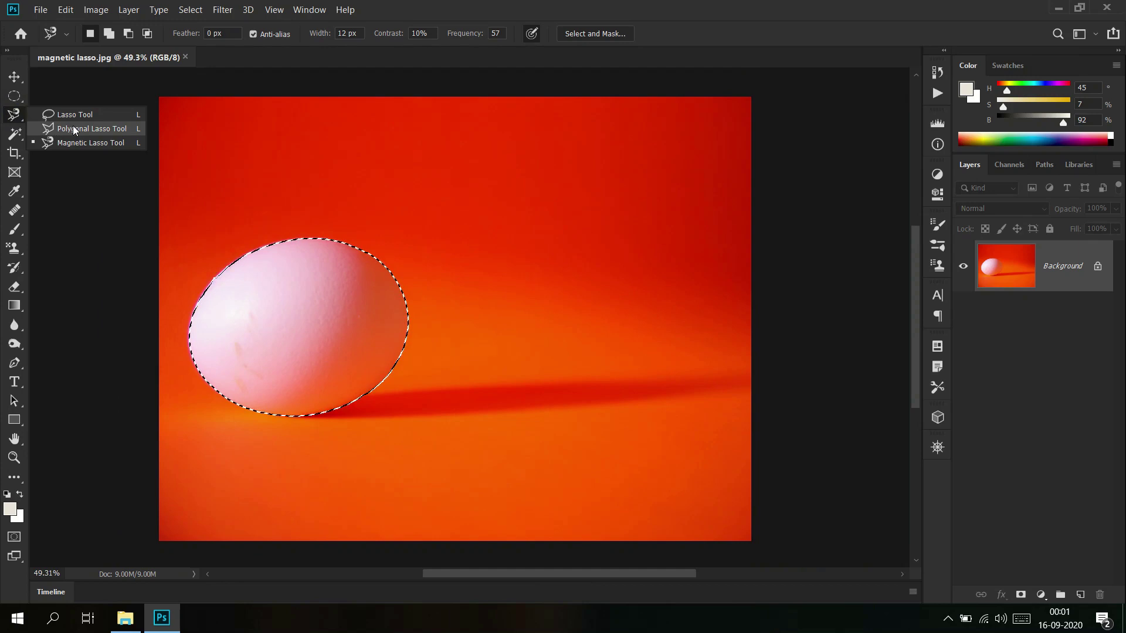
click(80, 114)
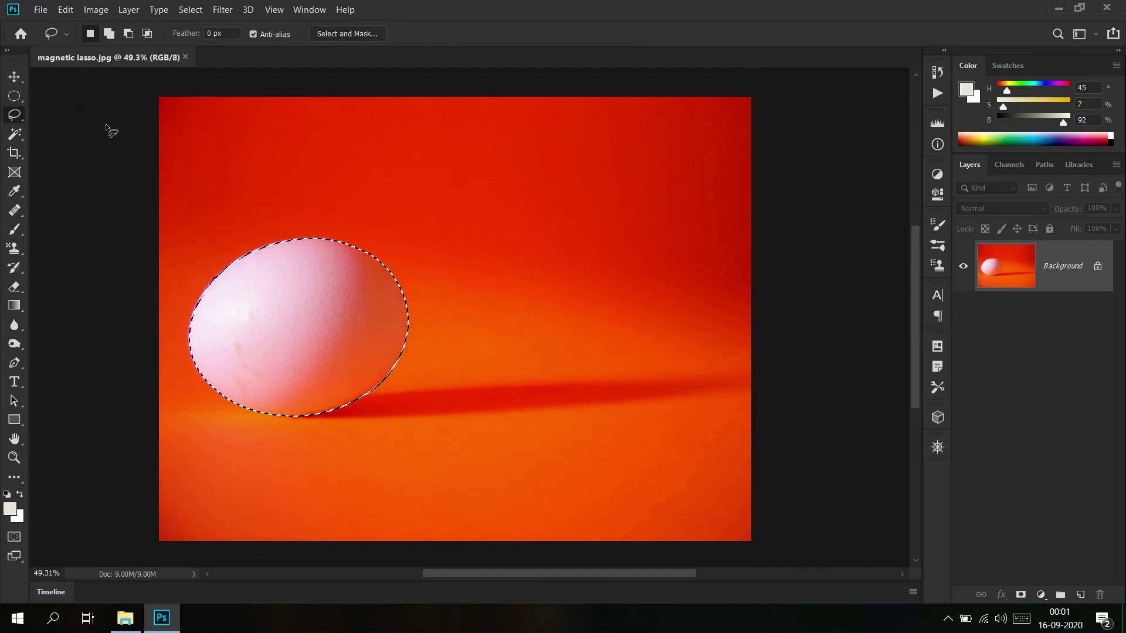
key(ctrl+d)
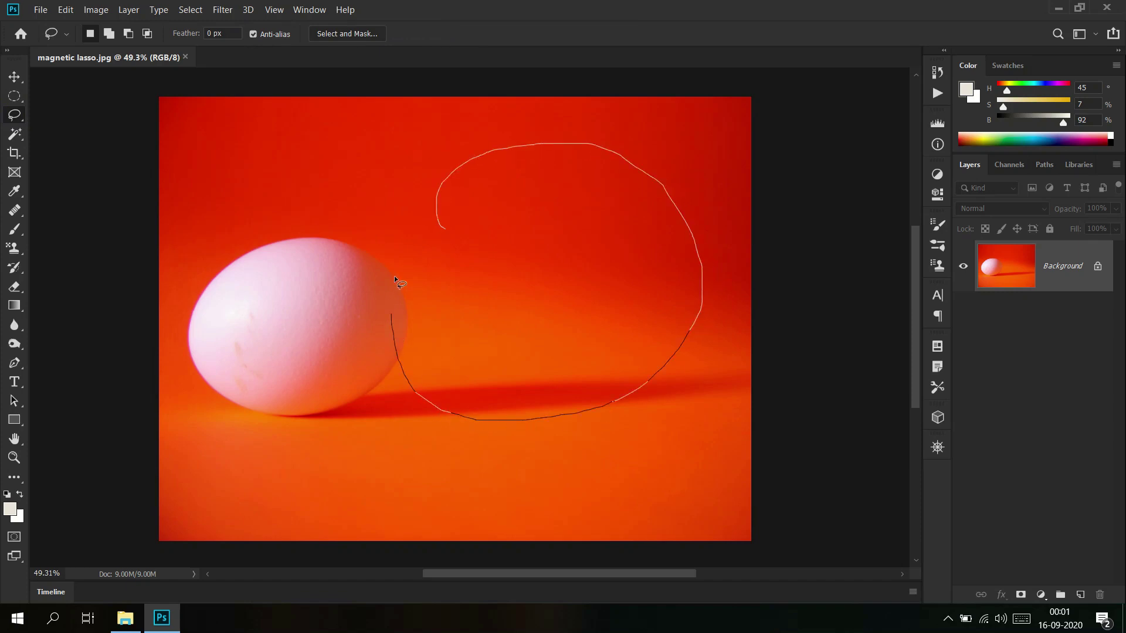
drag(431, 216, 433, 217)
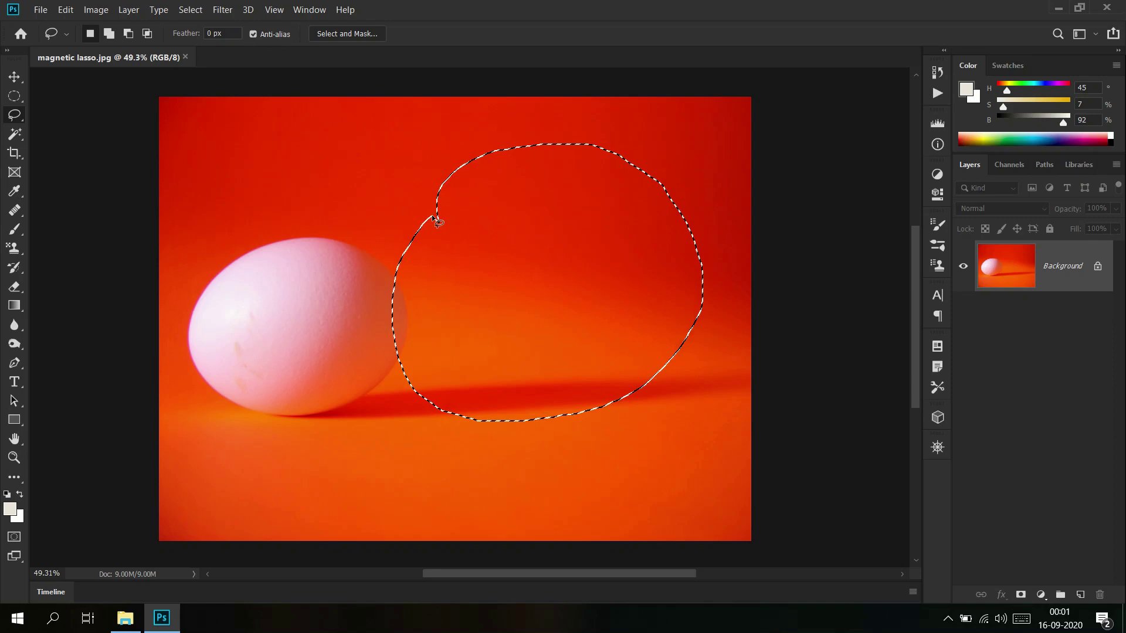
Redraw the freehand Lasso selection as a large rounded area covering the egg's right part and the background beside it
drag(331, 220, 402, 175)
drag(322, 271, 330, 223)
click(319, 173)
drag(408, 135, 667, 410)
drag(276, 289, 319, 176)
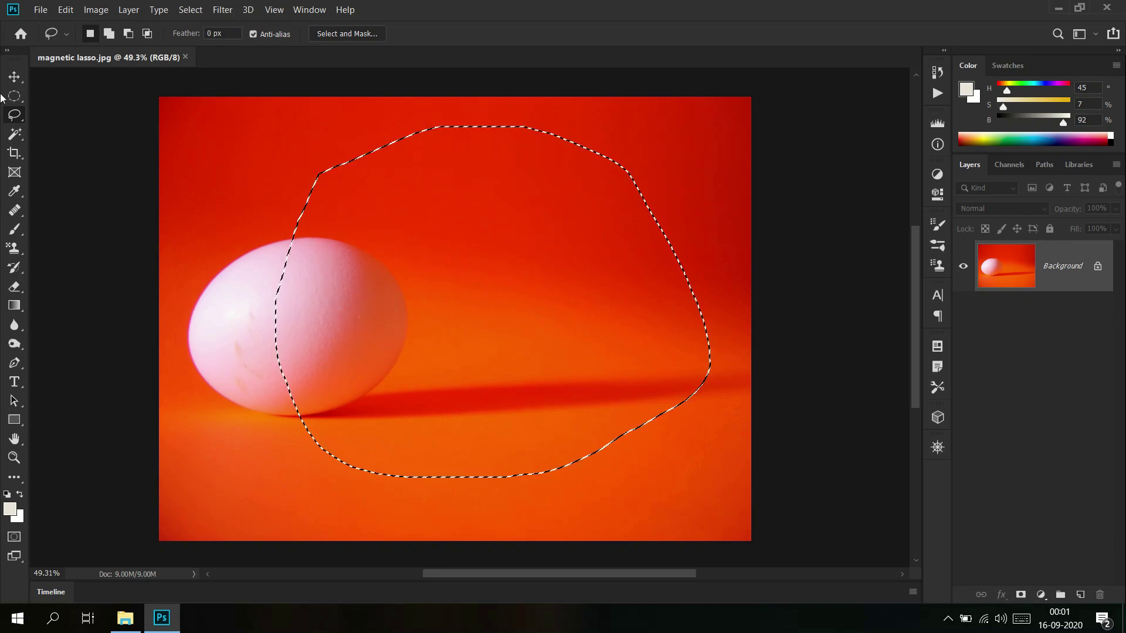
Clear the freehand selection and outline a large straight-sided area around the whole egg with the Polygonal Lasso tool
right_click(14, 115)
click(70, 142)
key(ctrl+d)
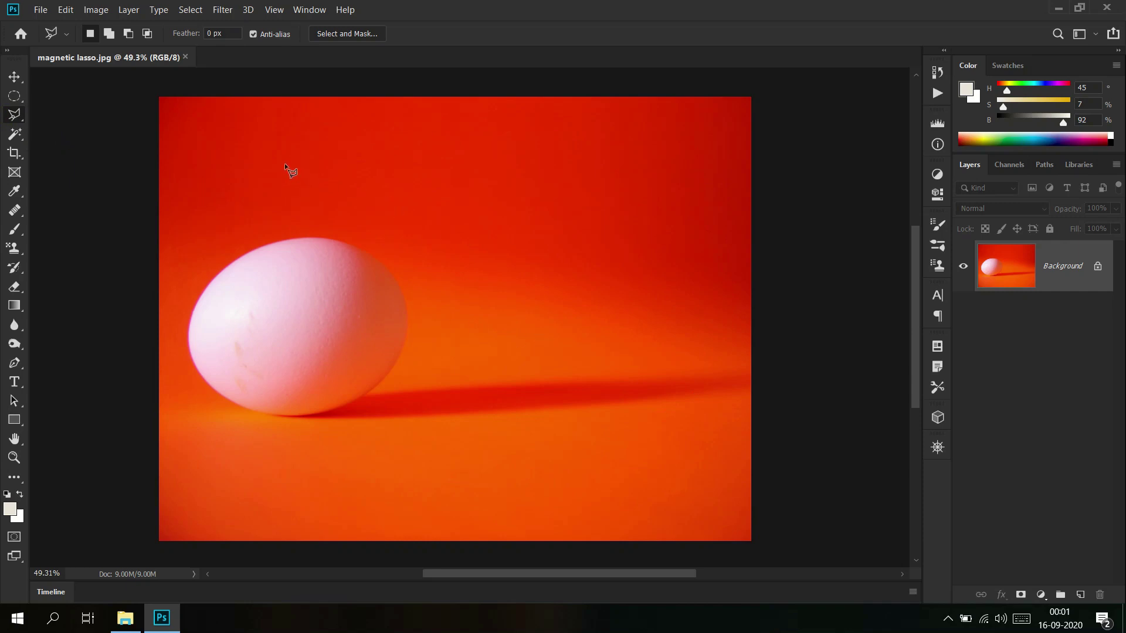
click(334, 160)
click(453, 163)
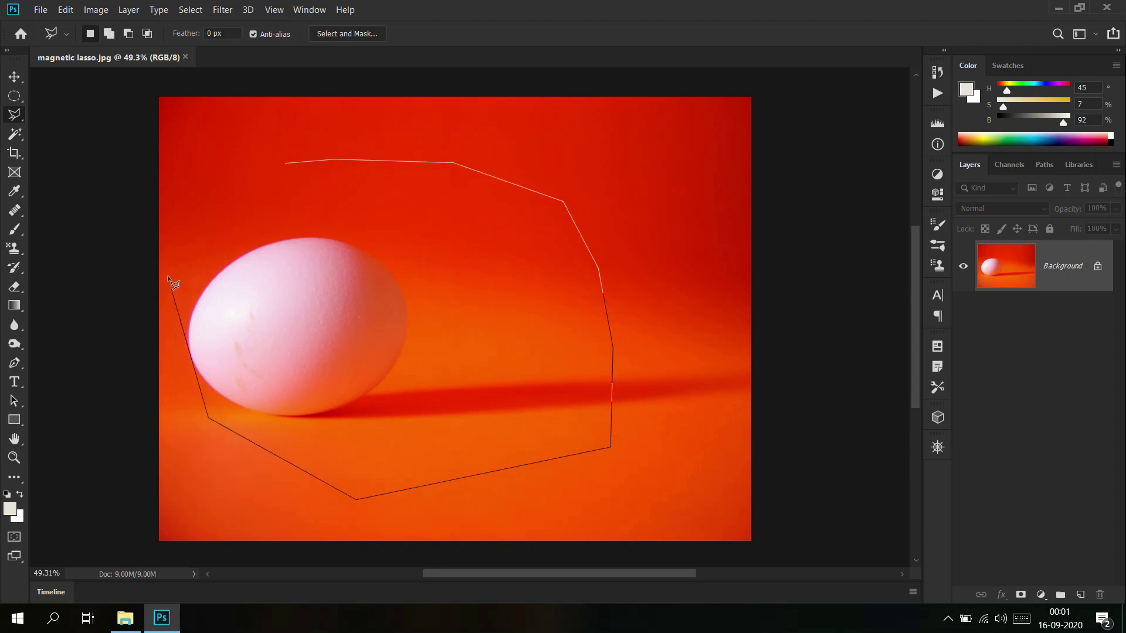
double_click(232, 190)
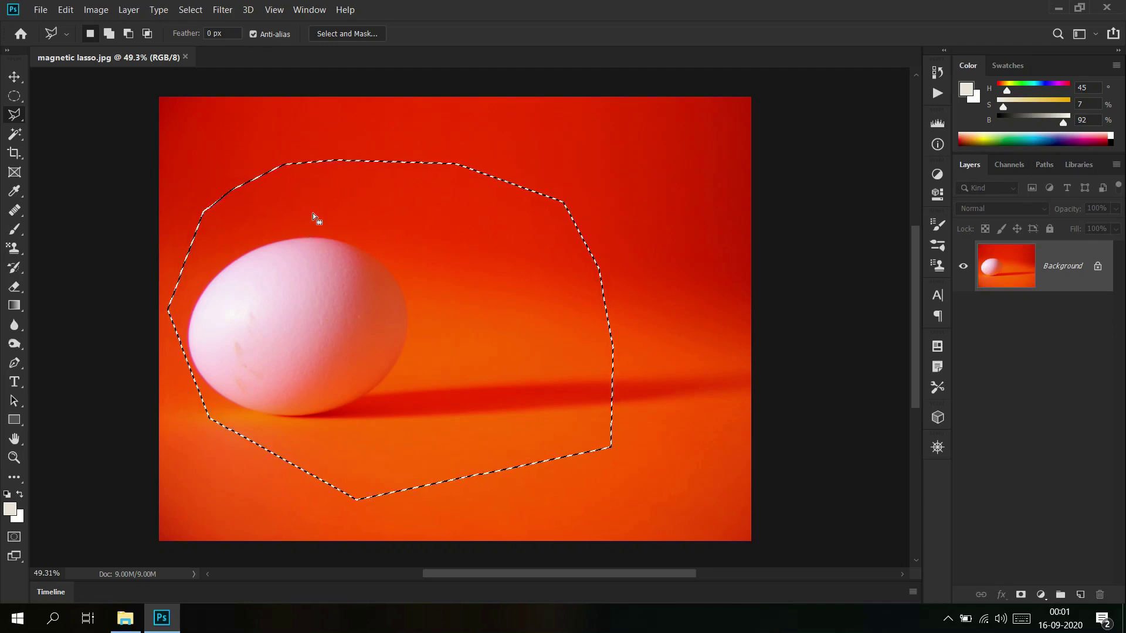
Undo the polygonal and freehand selections back to the Magnetic Lasso selection around the egg
click(531, 140)
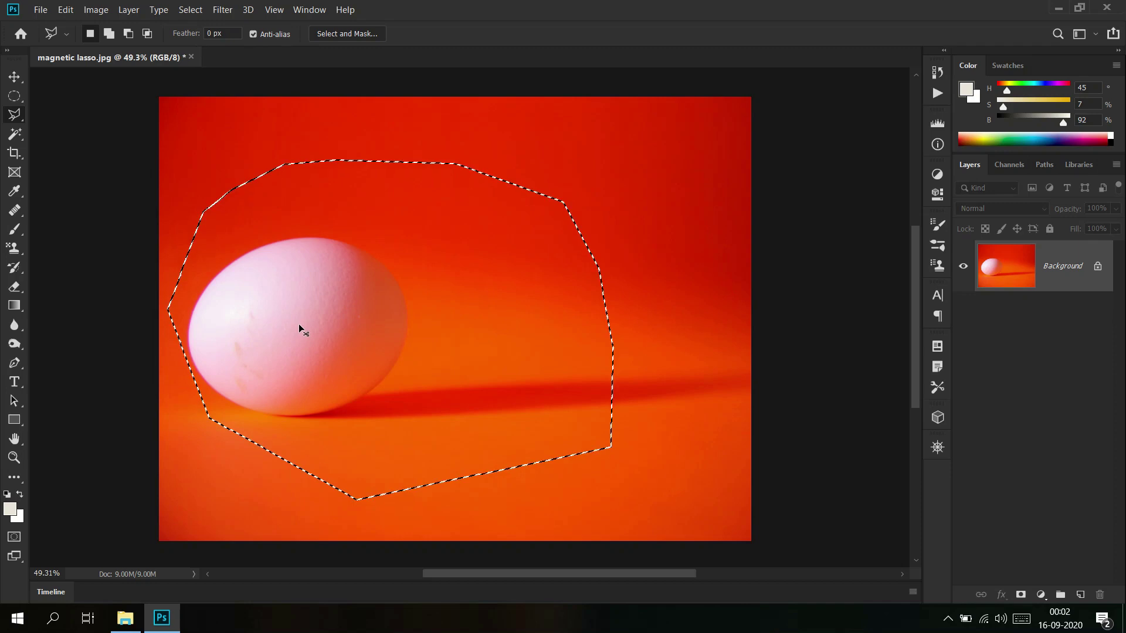
click(299, 325)
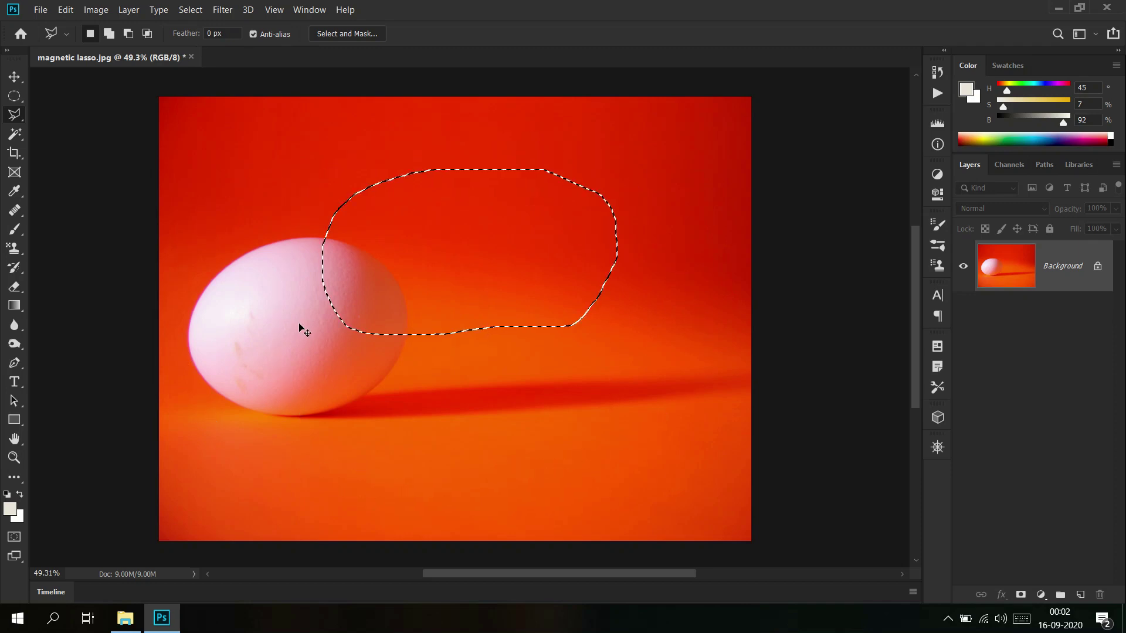
click(300, 329)
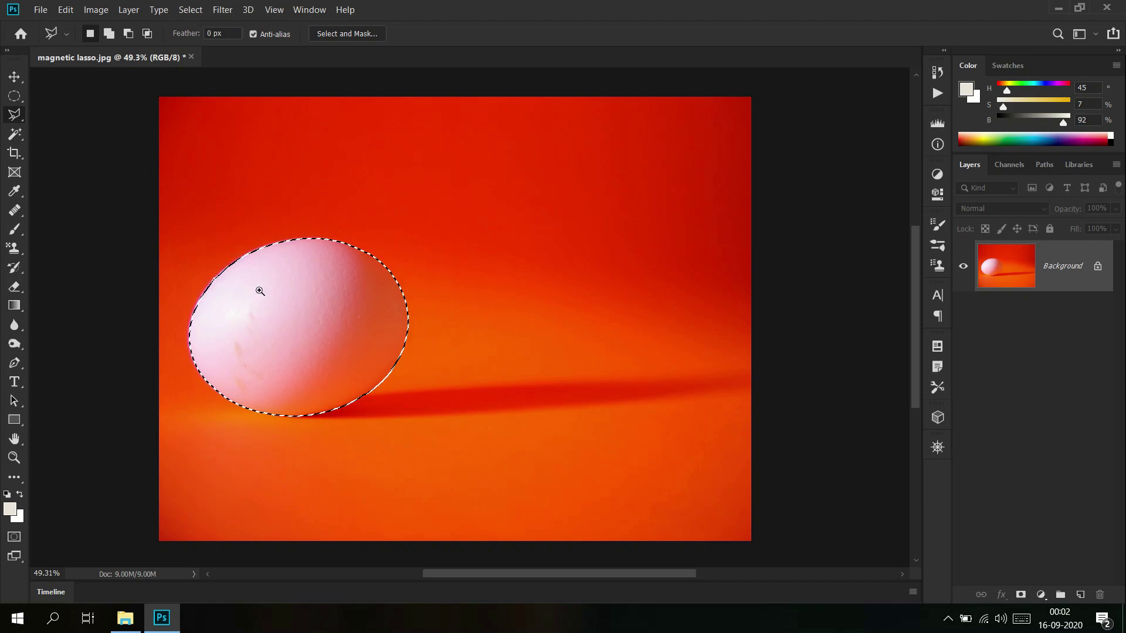
Inspect the selection outline along the egg's upper-left edge up close, toggling between the add and subtract selection modes
drag(259, 291, 311, 292)
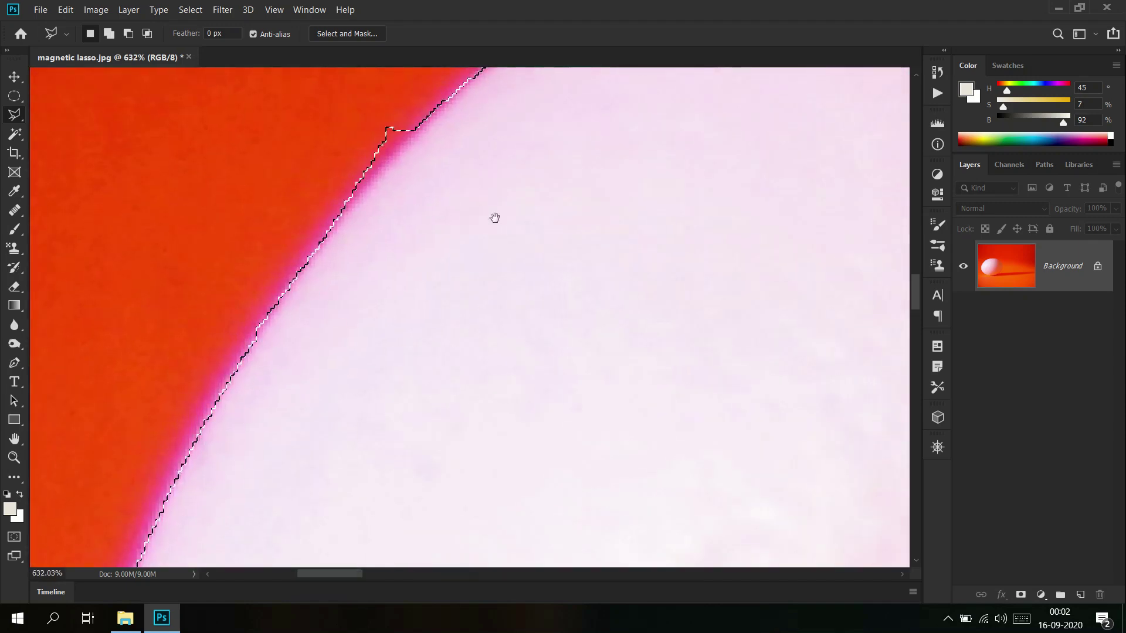
drag(494, 217, 382, 335)
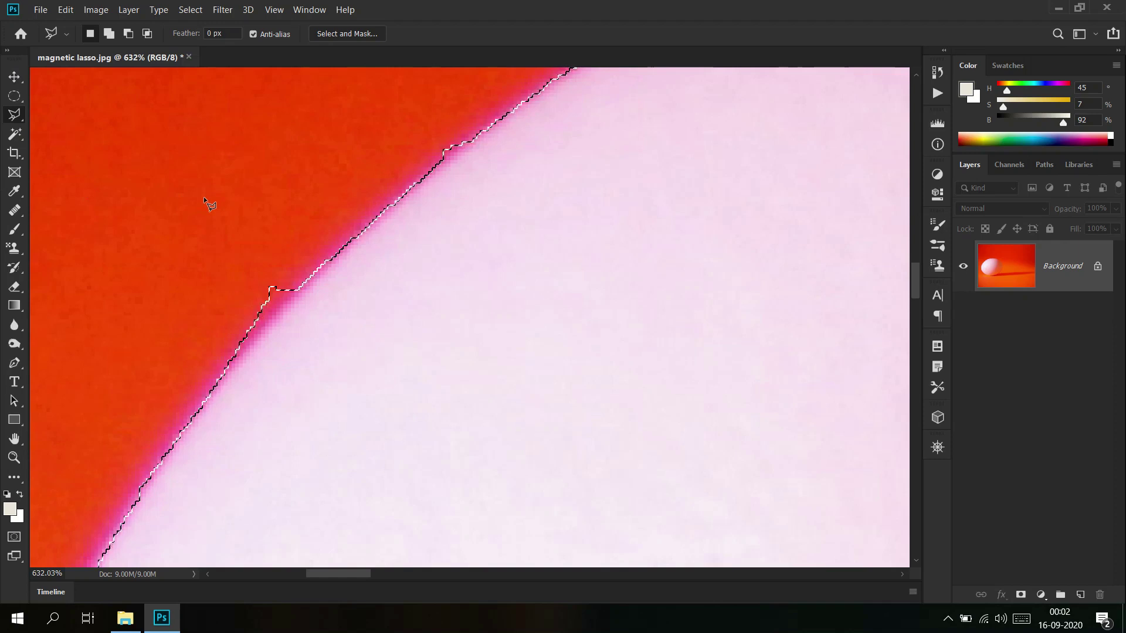
key(shift)
key(shift)
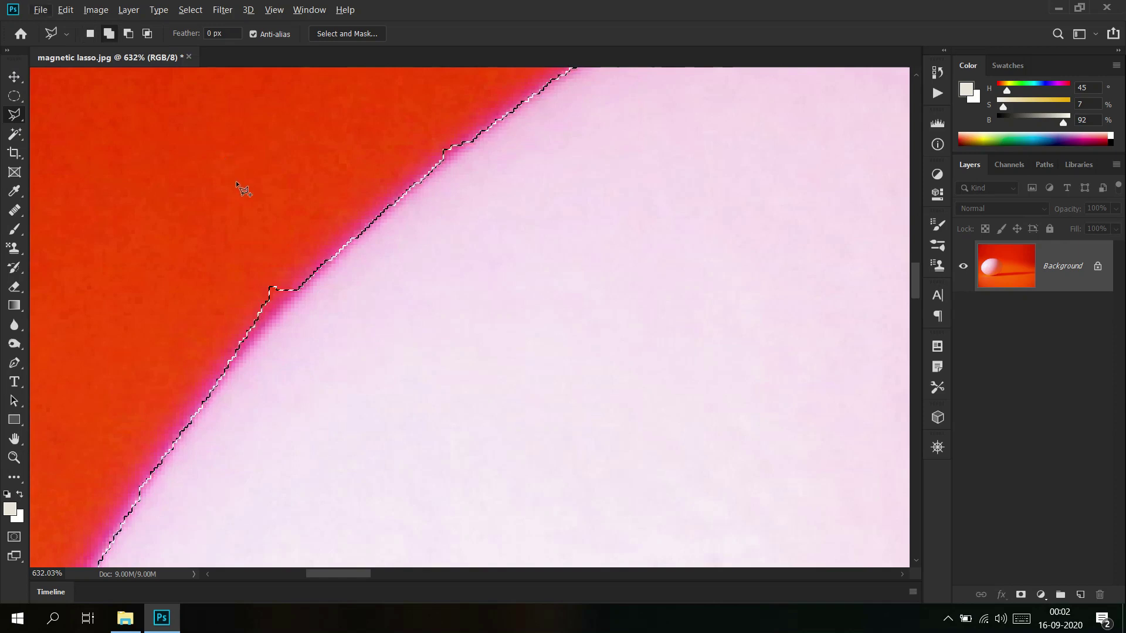
key(alt)
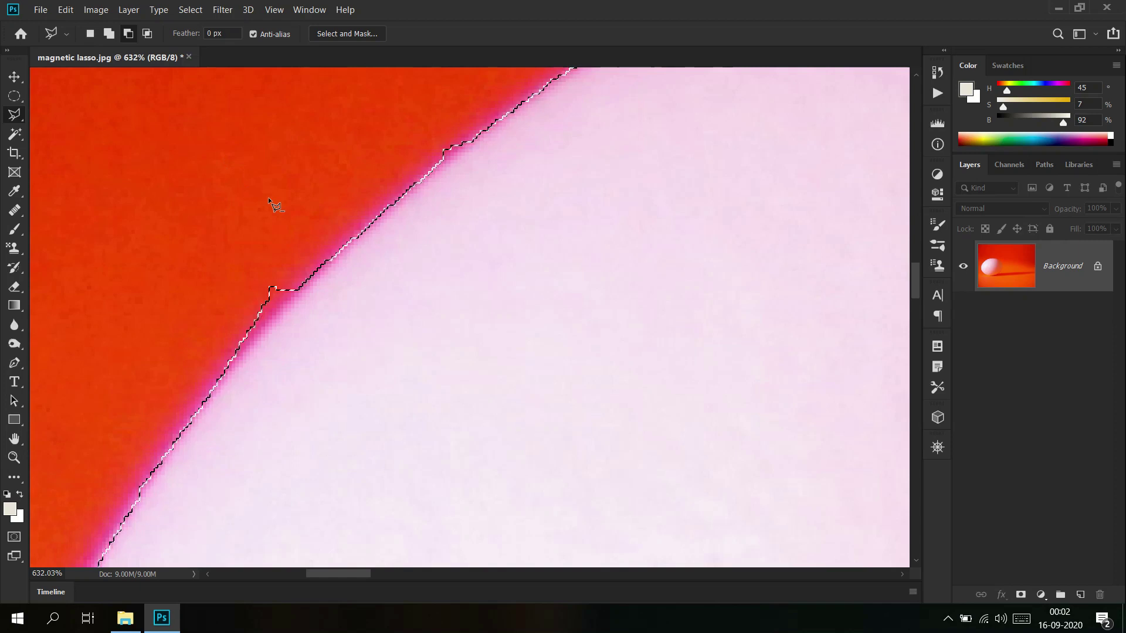
key(space)
mouse_move(496, 307)
mouse_down()
mouse_move(432, 313)
mouse_move(434, 353)
mouse_up()
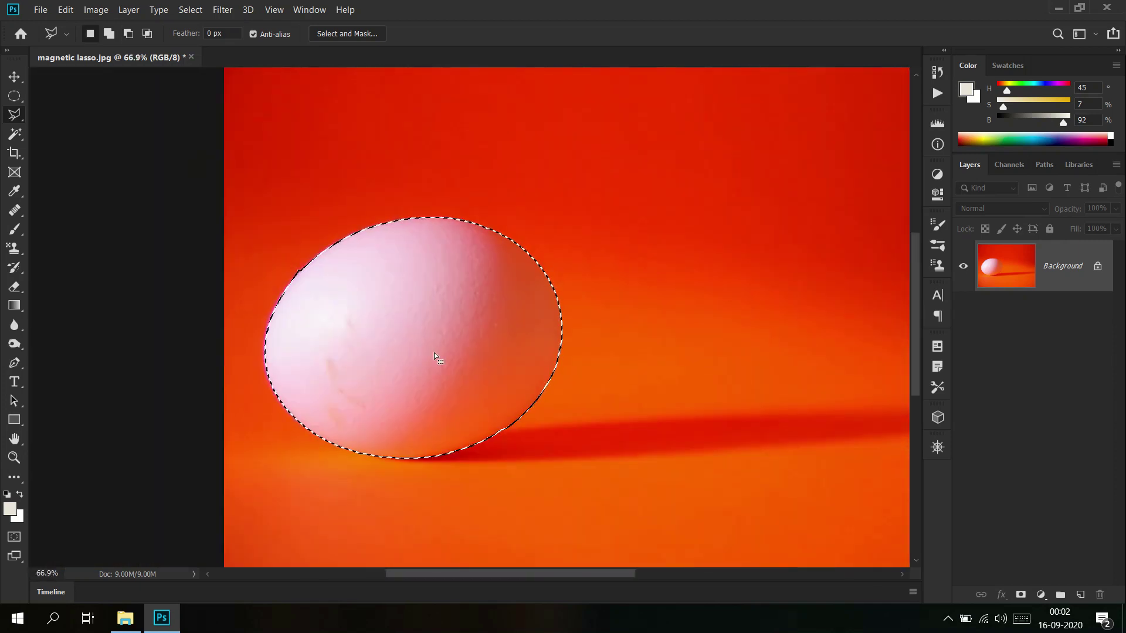
Subtract the bump protruding past the egg's upper-left edge from the selection with a Polygonal Lasso outline
mouse_move(262, 303)
mouse_down()
mouse_move(354, 312)
mouse_move(600, 189)
mouse_move(332, 445)
mouse_up()
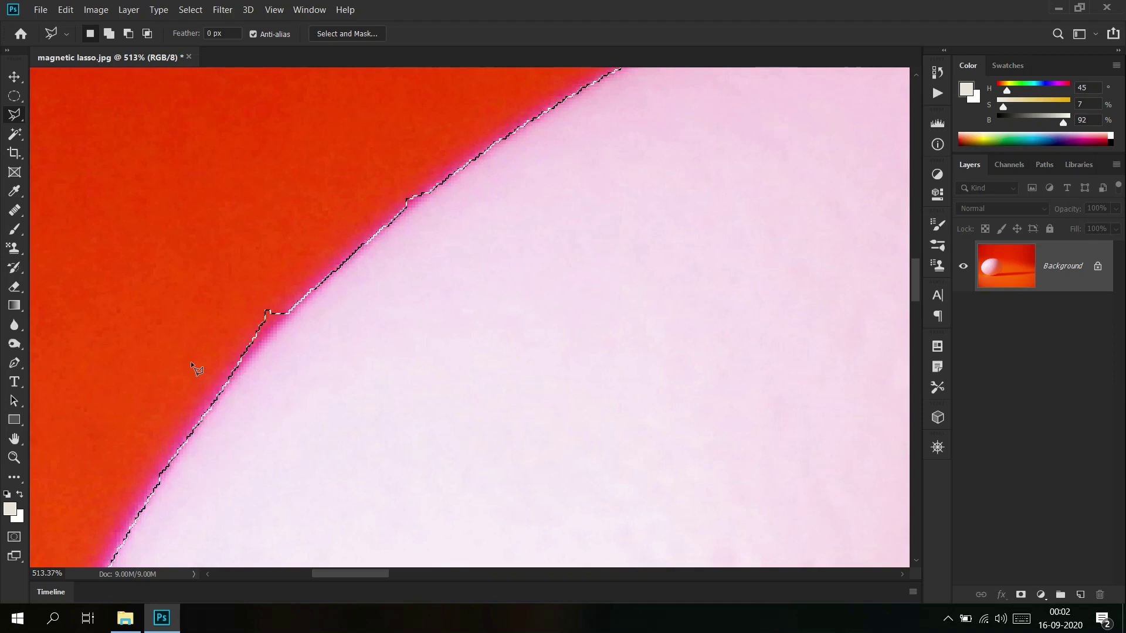
alt+click(350, 211)
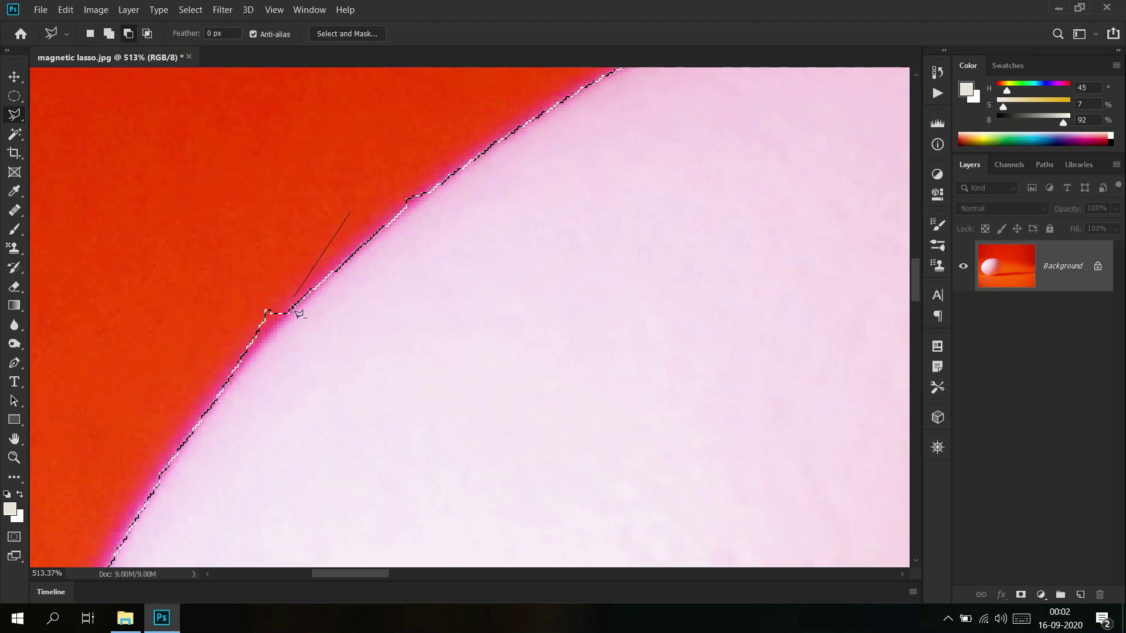
alt+click(291, 314)
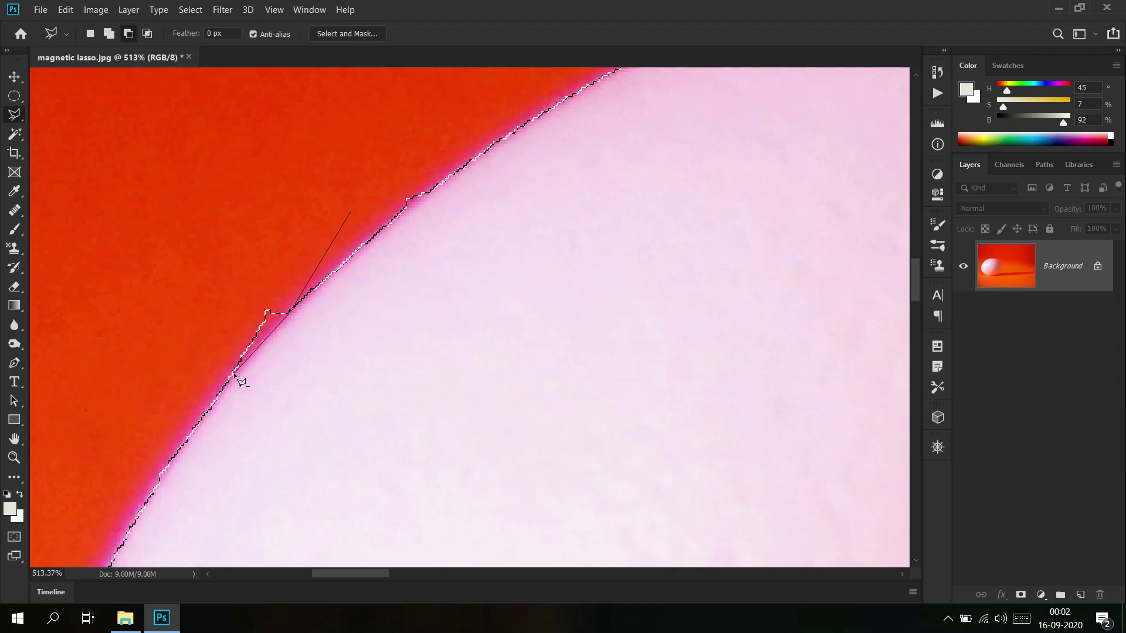
alt+click(202, 414)
alt+click(136, 269)
alt+click(350, 211)
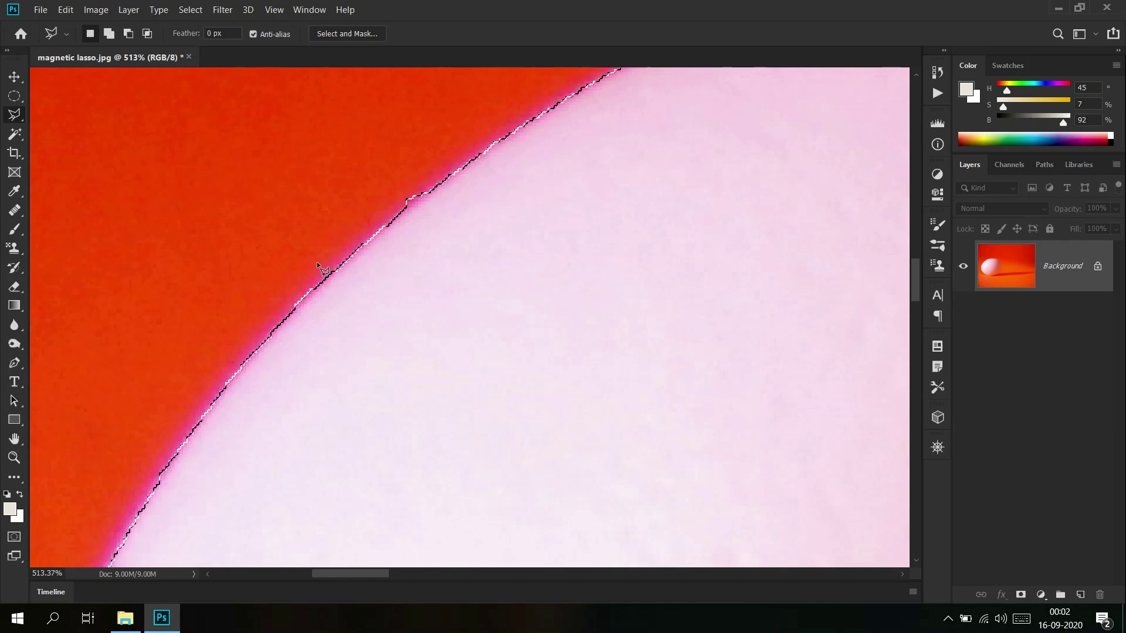
Subtract the smaller bump farther up the egg's edge from the selection with the Polygonal Lasso tool
drag(467, 211, 388, 298)
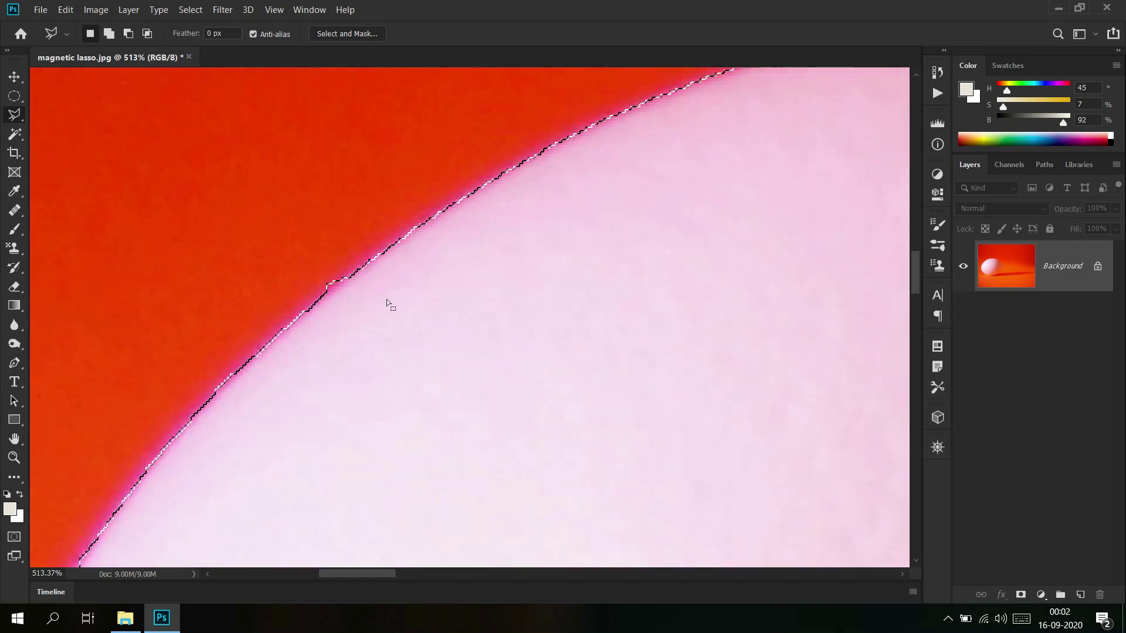
alt+click(236, 282)
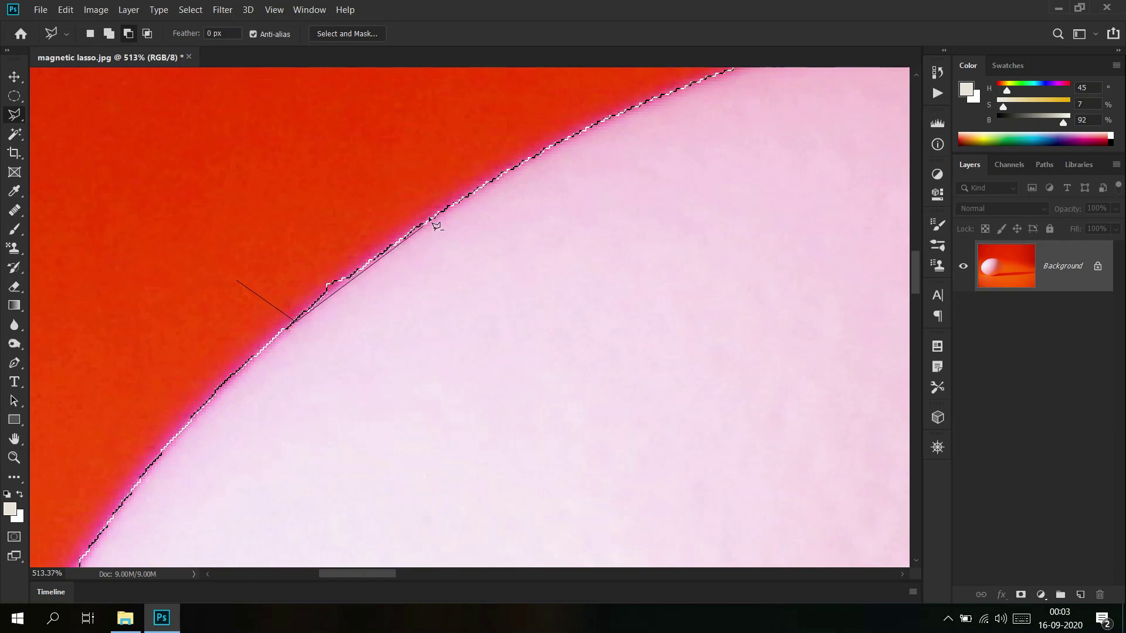
double_click(370, 165)
Try adding a polygonal area of background above the egg's top edge to the selection, and undo the addition
drag(657, 292, 326, 448)
click(297, 339)
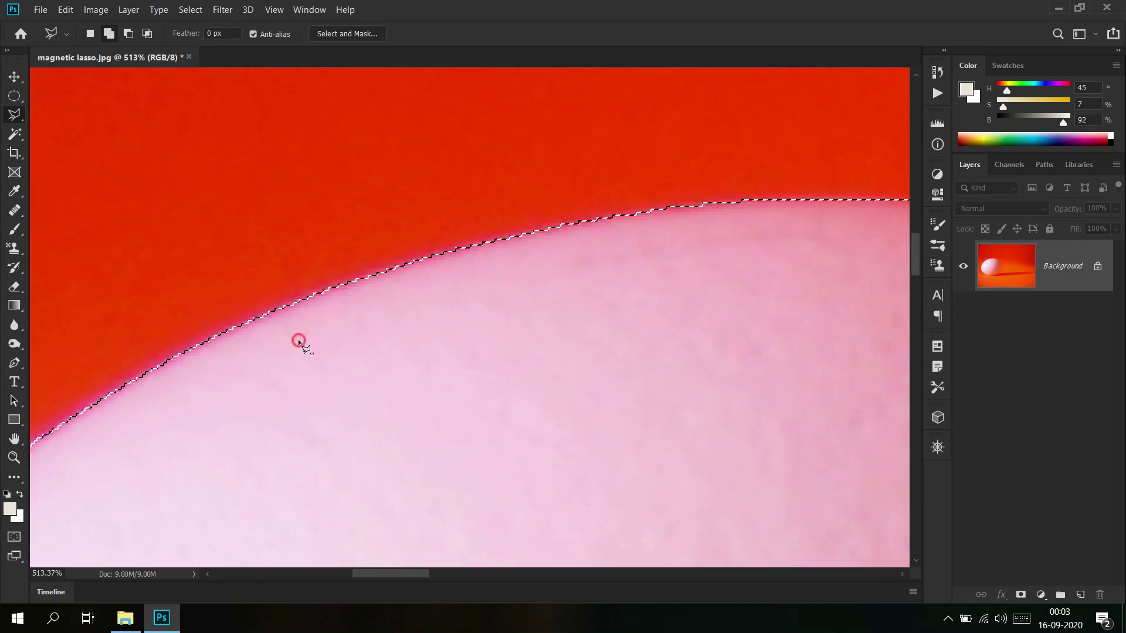
click(780, 124)
click(799, 199)
double_click(777, 317)
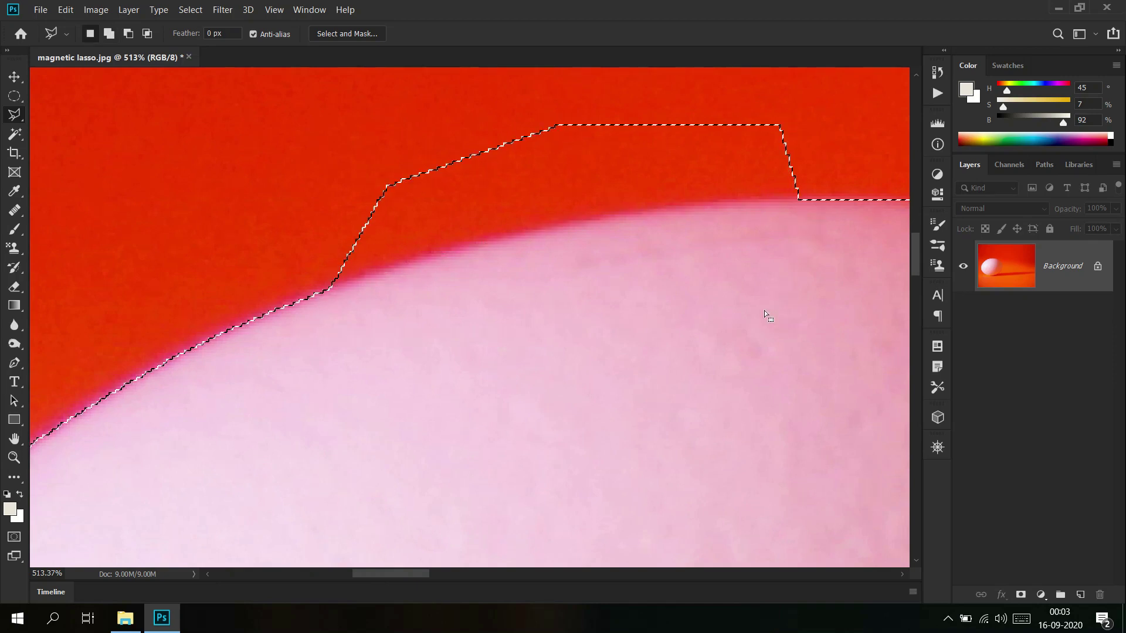
key(ctrl+z)
Try moving the selected egg up and to the right on the Background layer, and undo the move
drag(638, 340, 571, 329)
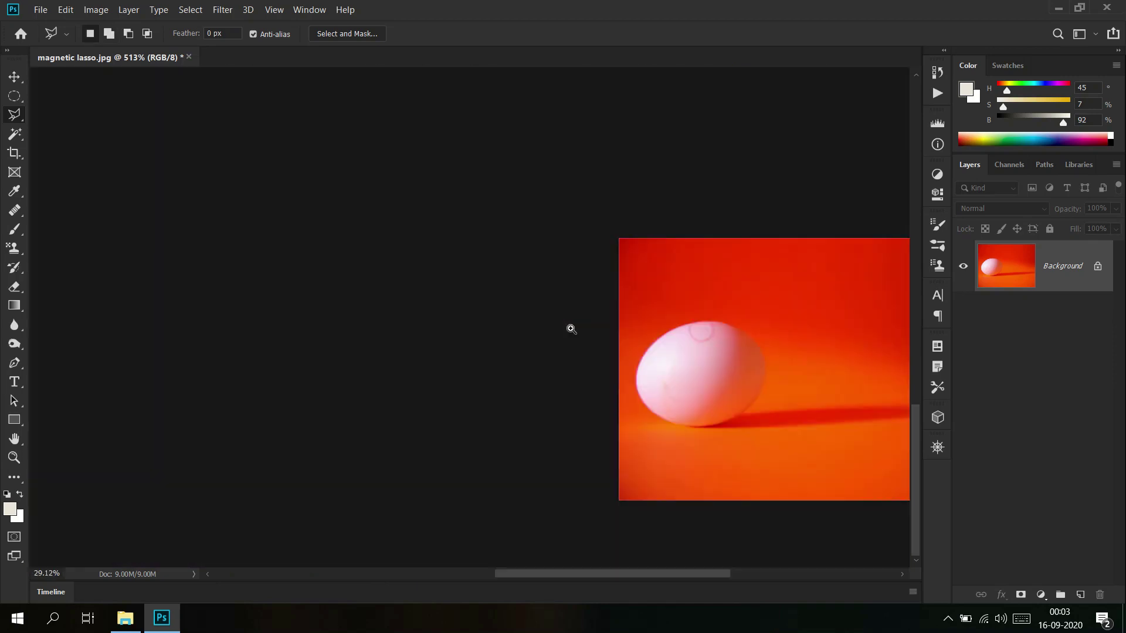
scroll(674, 410, down, 5)
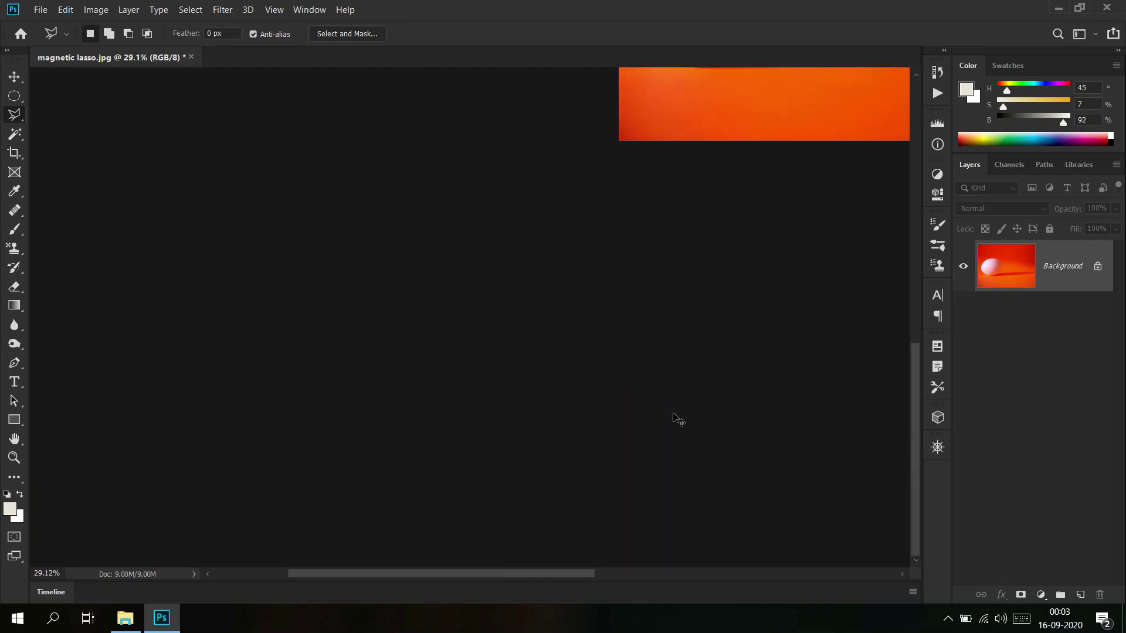
key(ctrl+0)
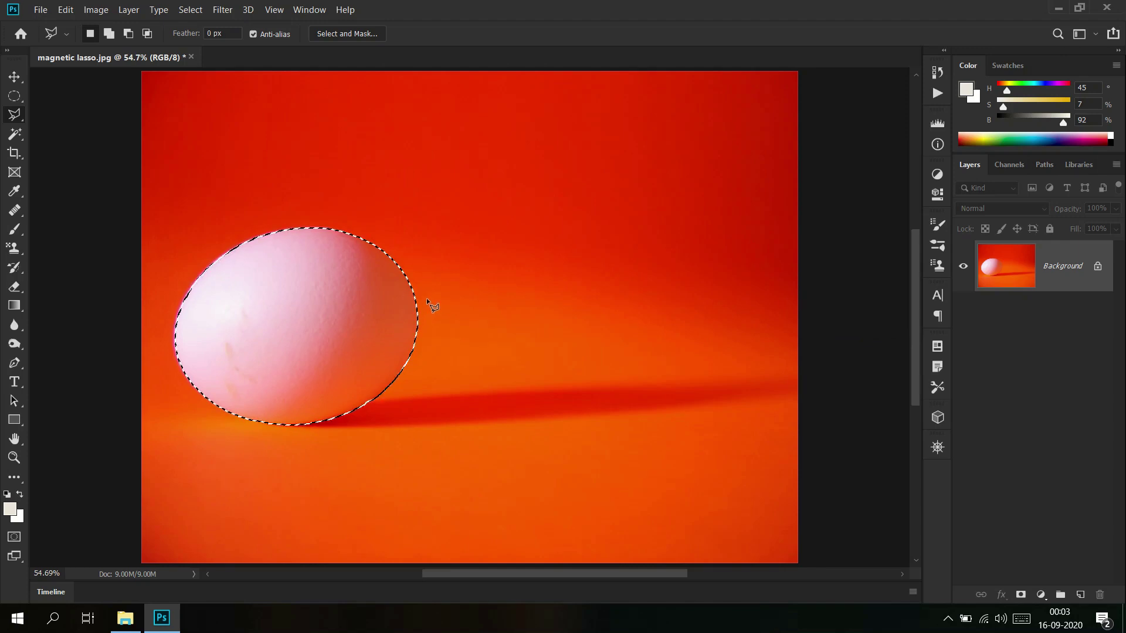
key(v)
drag(311, 273, 531, 200)
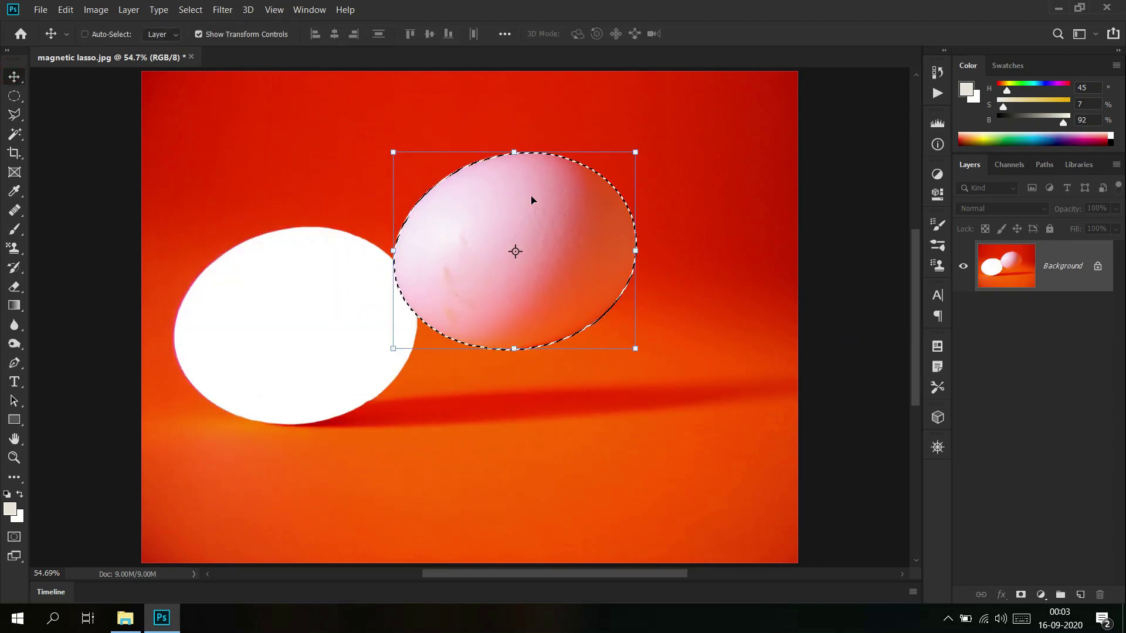
key(ctrl+z)
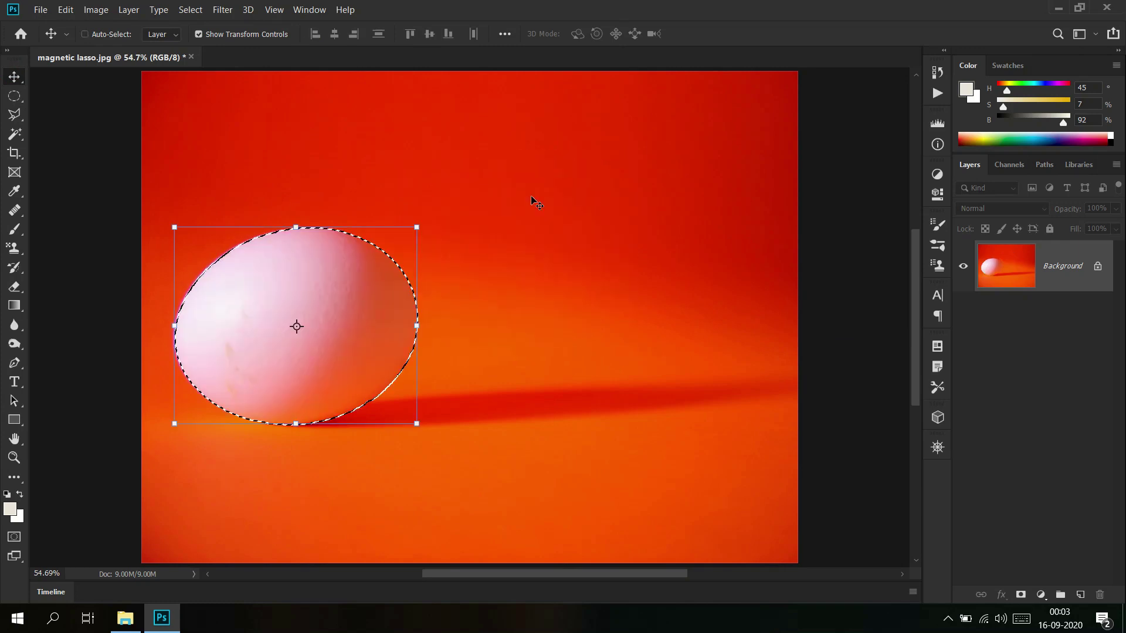
Copy the selected egg to a new layer and place the copy directly to the right of the original egg
key(ctrl+j)
drag(350, 349, 603, 178)
key(ctrl)
key(ctrl+z)
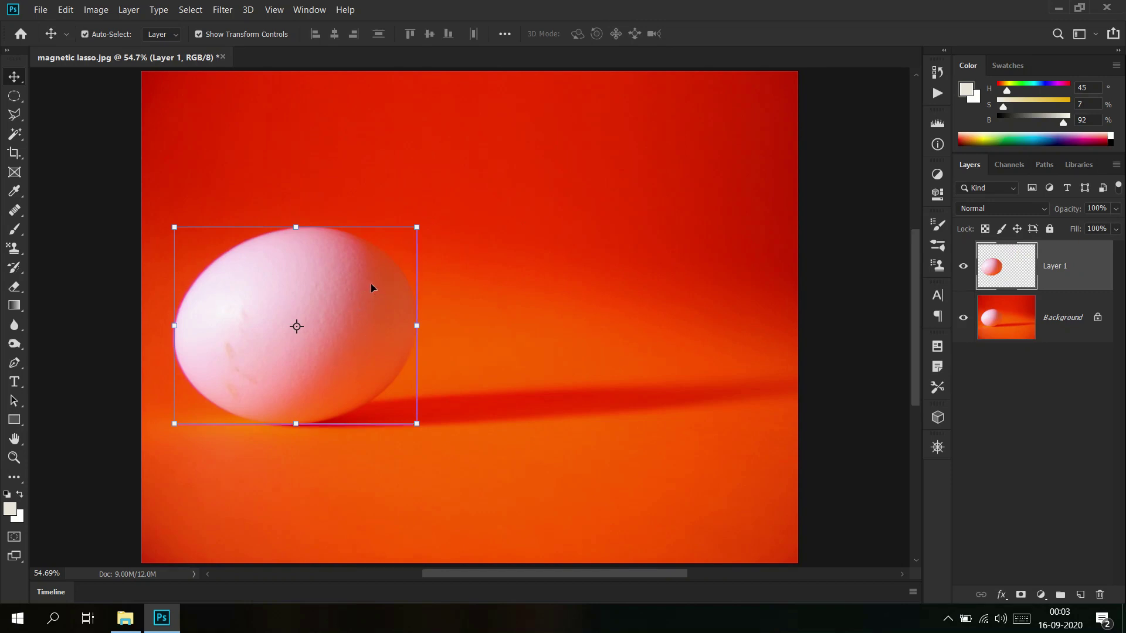
drag(350, 316, 593, 316)
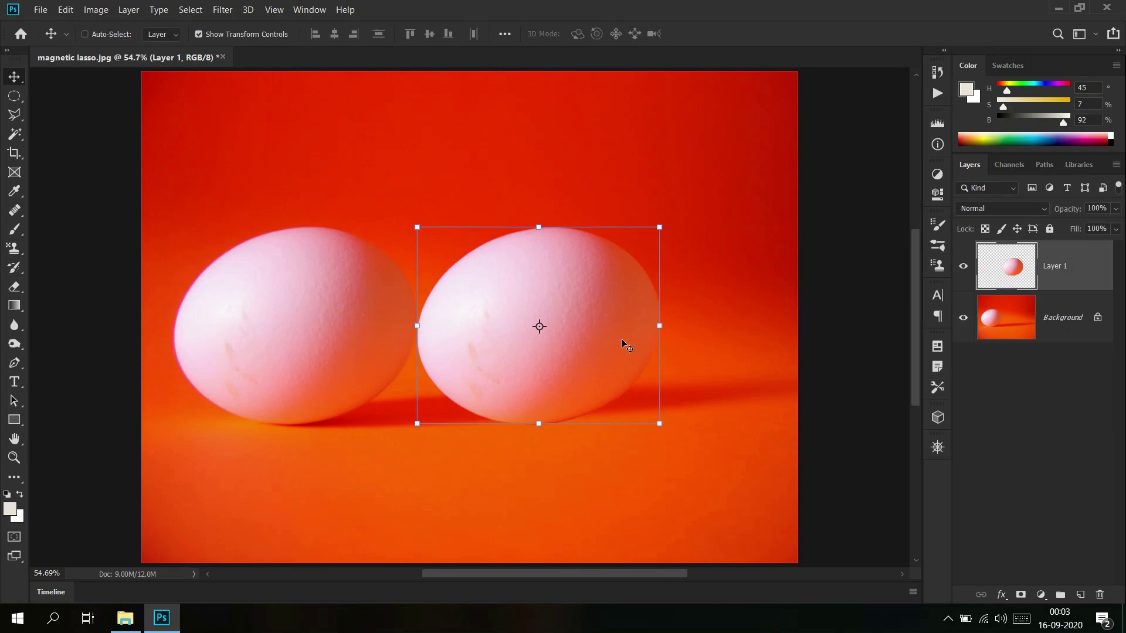
Flip the copied egg horizontally and move it farther right, close to the image's right edge
right_click(665, 230)
click(744, 410)
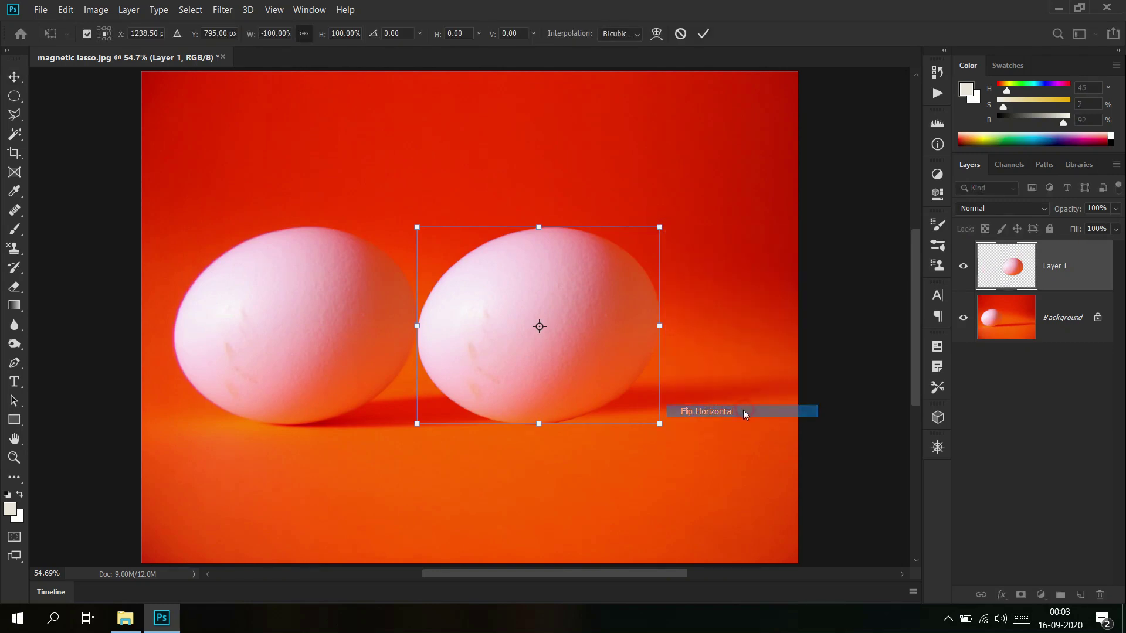
key(Return)
drag(621, 339, 740, 341)
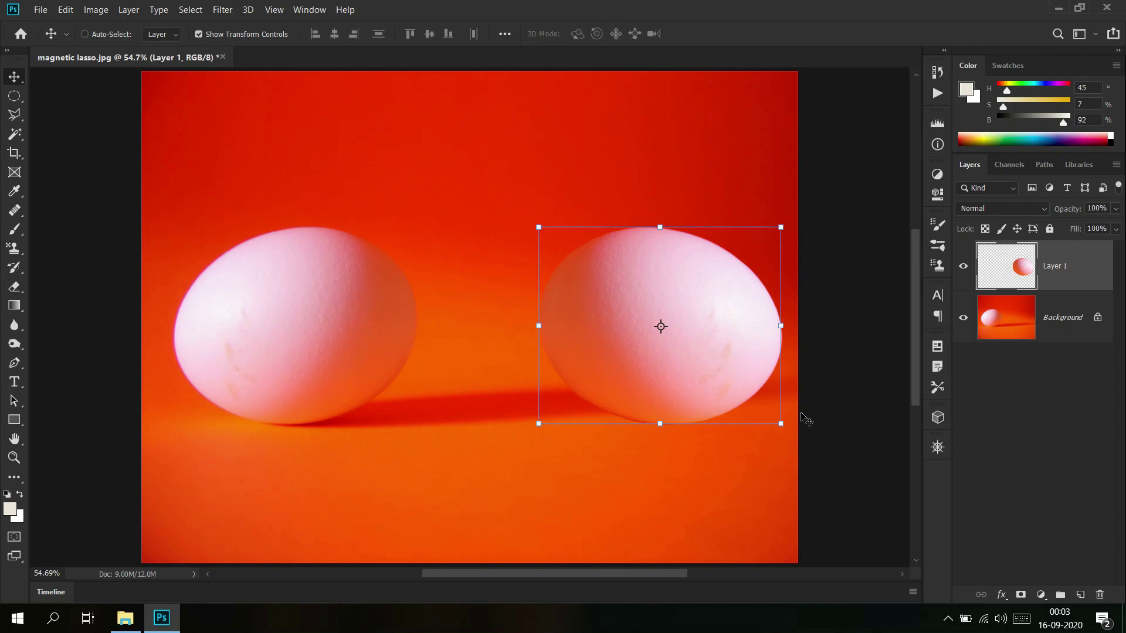
click(14, 97)
right_click(27, 103)
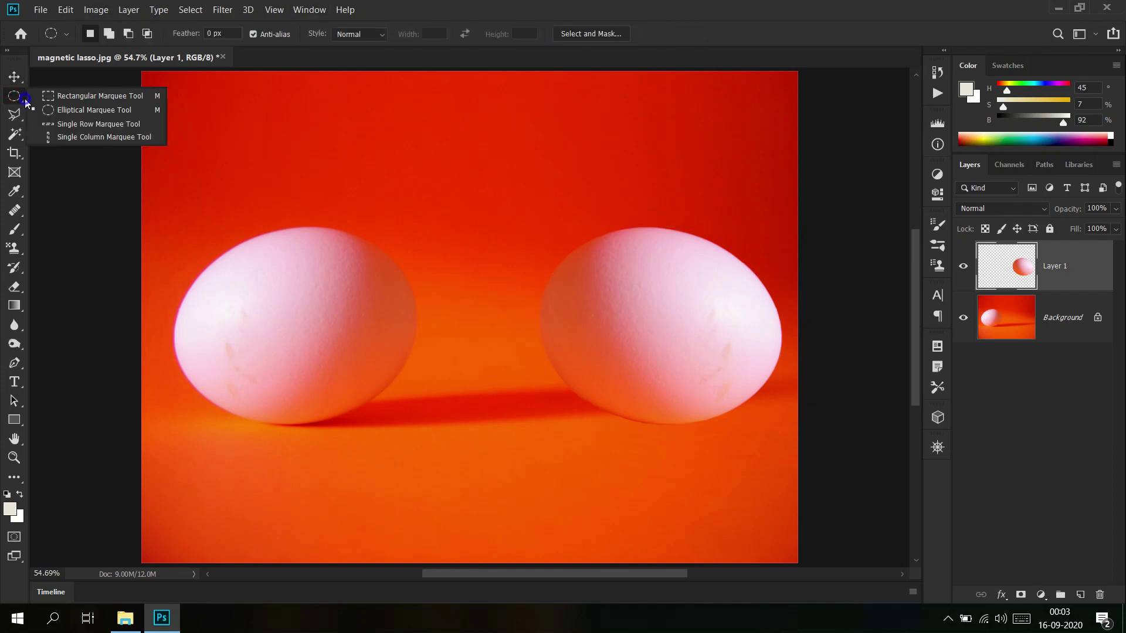
click(13, 114)
right_click(14, 116)
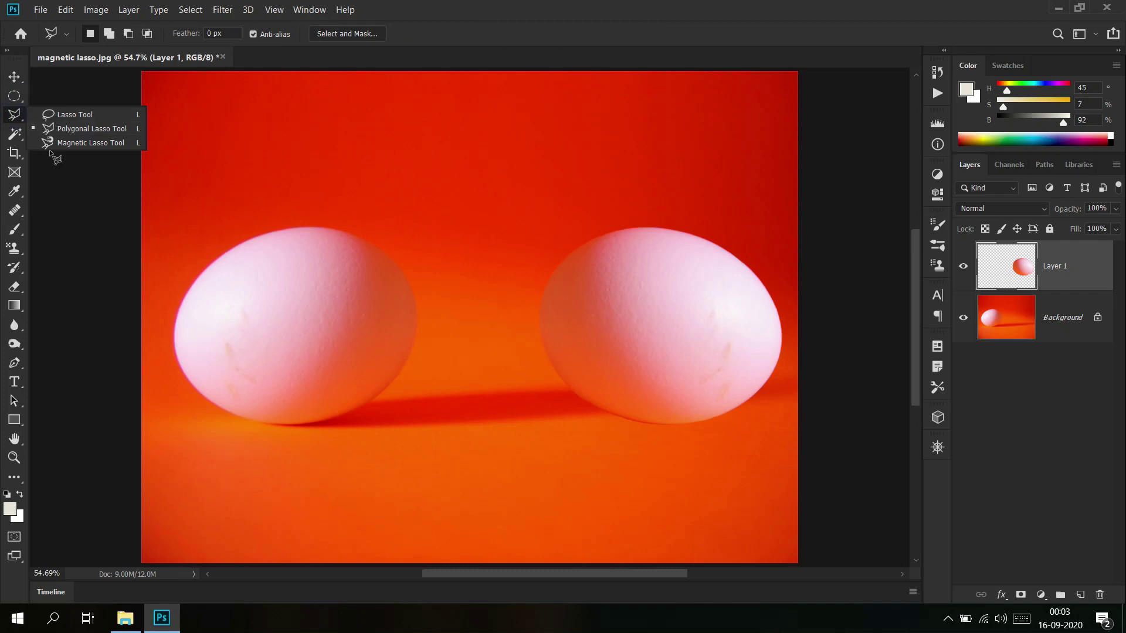
click(48, 126)
click(347, 194)
double_click(285, 213)
key(Return)
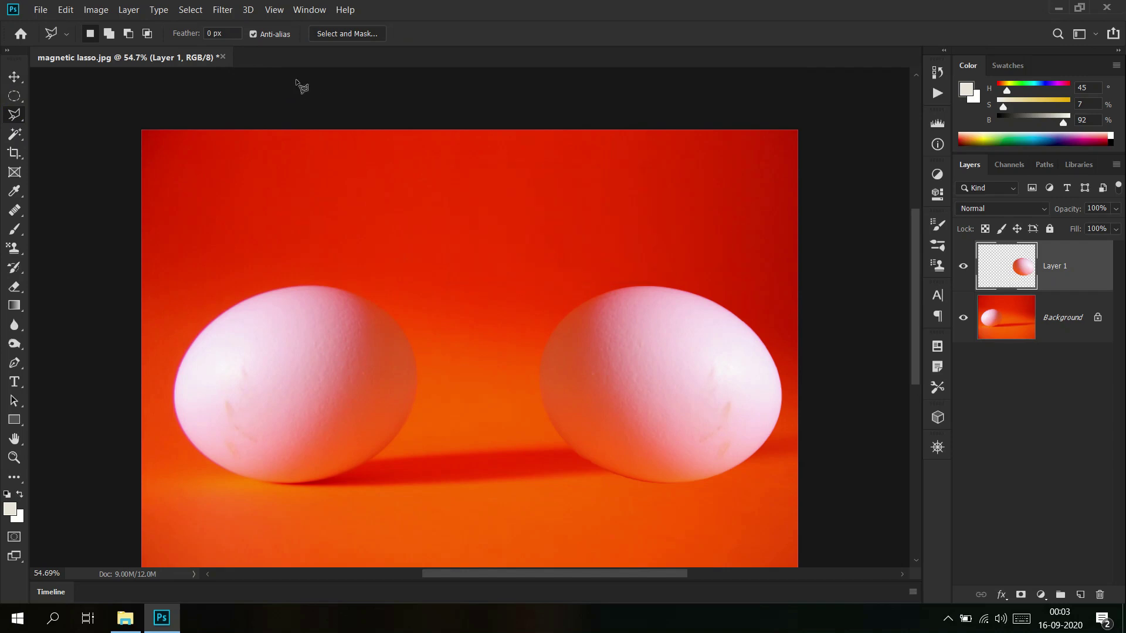
Close the egg image without saving and open Mag lasso and quick selection.jpg
click(223, 57)
click(584, 243)
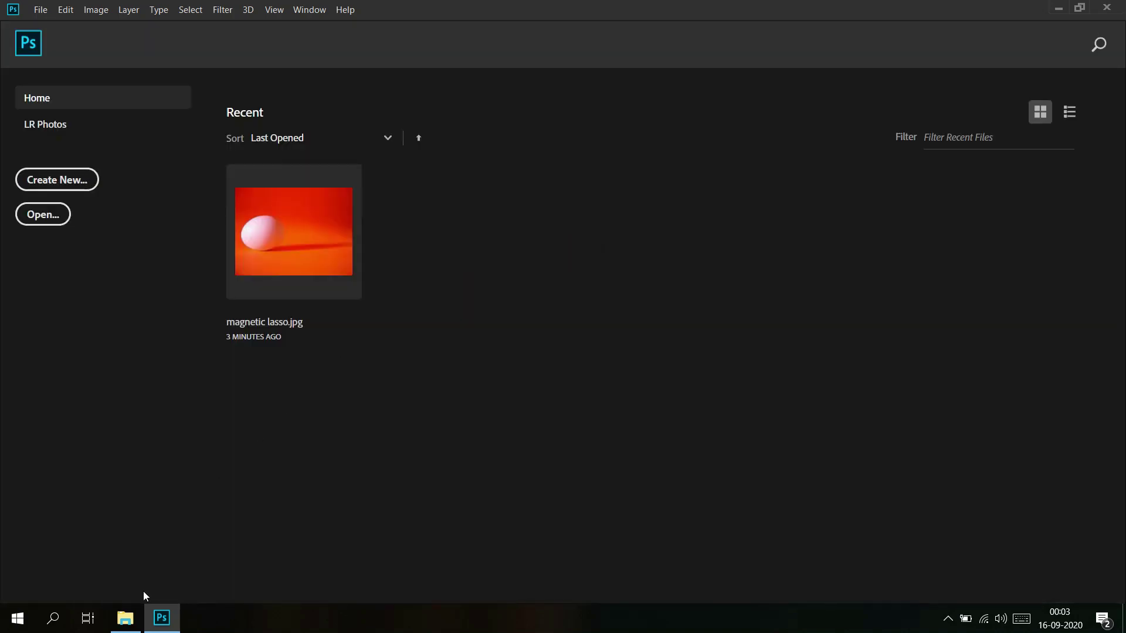
click(133, 625)
double_click(647, 419)
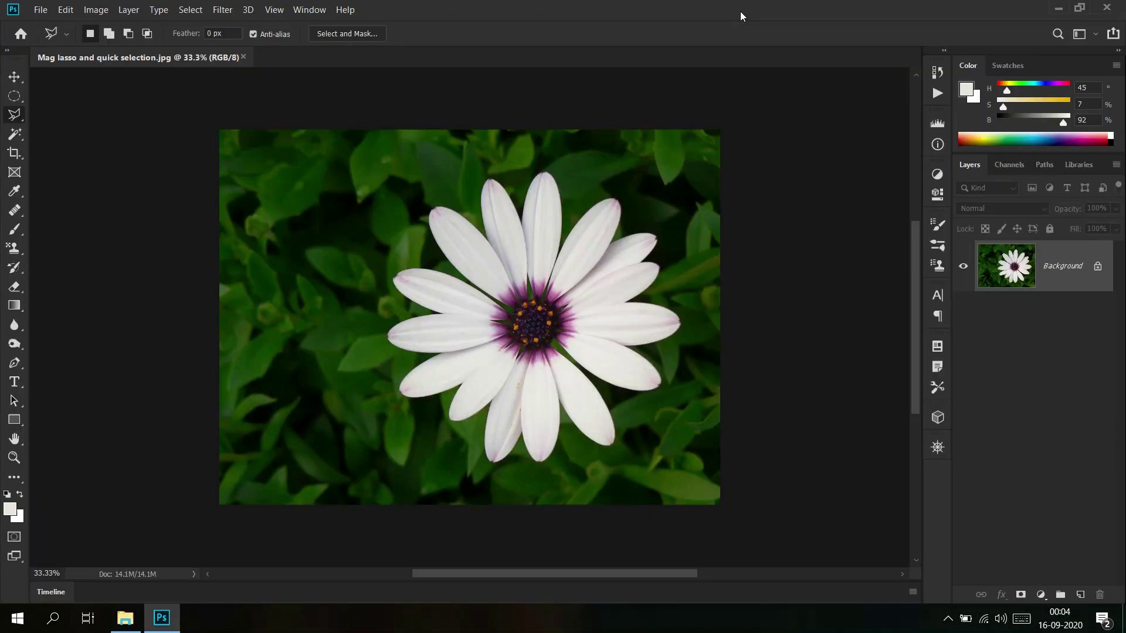
Activate the Quick Selection tool for the flower image
click(19, 133)
click(63, 134)
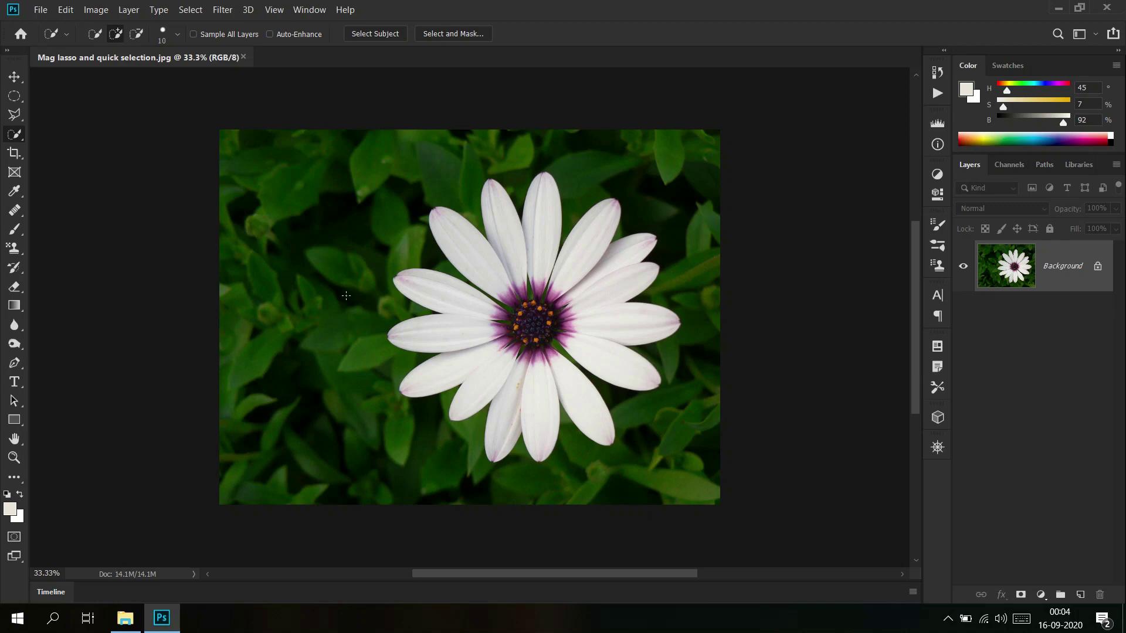
Enlarge the Quick Selection brush to 70 px
key(bracketright)
key(bracketright)
key(bracketright)
key(bracketright)
key(bracketright)
key(bracketright)
right_click(346, 297)
click(347, 295)
Set the Quick Selection brush size to 58 px in the brush settings
click(178, 35)
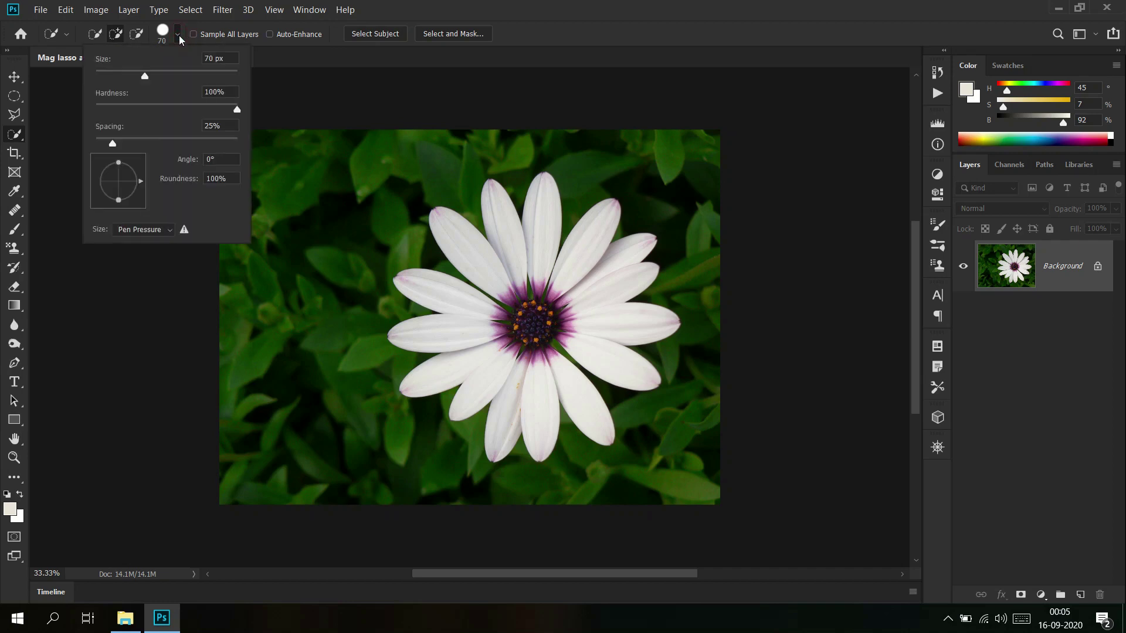
mouse_move(145, 76)
mouse_down()
mouse_move(187, 76)
mouse_move(139, 92)
mouse_up()
click(178, 35)
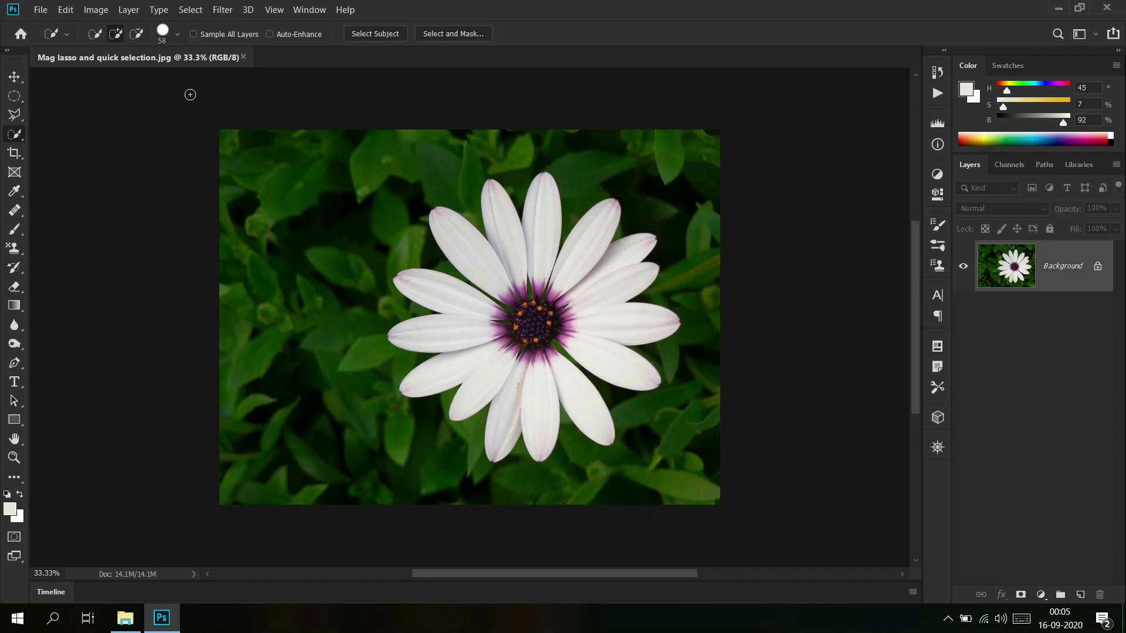
Adjust the Quick Selection brush size to 90 px
key(bracketleft)
key(bracketleft)
key(bracketleft)
key(bracketleft)
key(bracketleft)
key(bracketleft)
key(bracketleft)
key(bracketleft)
key(bracketleft)
key(bracketright)
key(bracketright)
key(bracketright)
key(bracketright)
key(bracketright)
key(bracketright)
key(bracketright)
key(bracketright)
key(bracketright)
key(bracketright)
key(bracketright)
key(bracketright)
key(bracketright)
Try a Quick Selection of the white flower, undo the stroke that spills over the leaves, and deselect everything
mouse_move(475, 370)
mouse_down()
mouse_move(464, 282)
mouse_move(547, 237)
mouse_move(590, 308)
mouse_move(543, 382)
mouse_up()
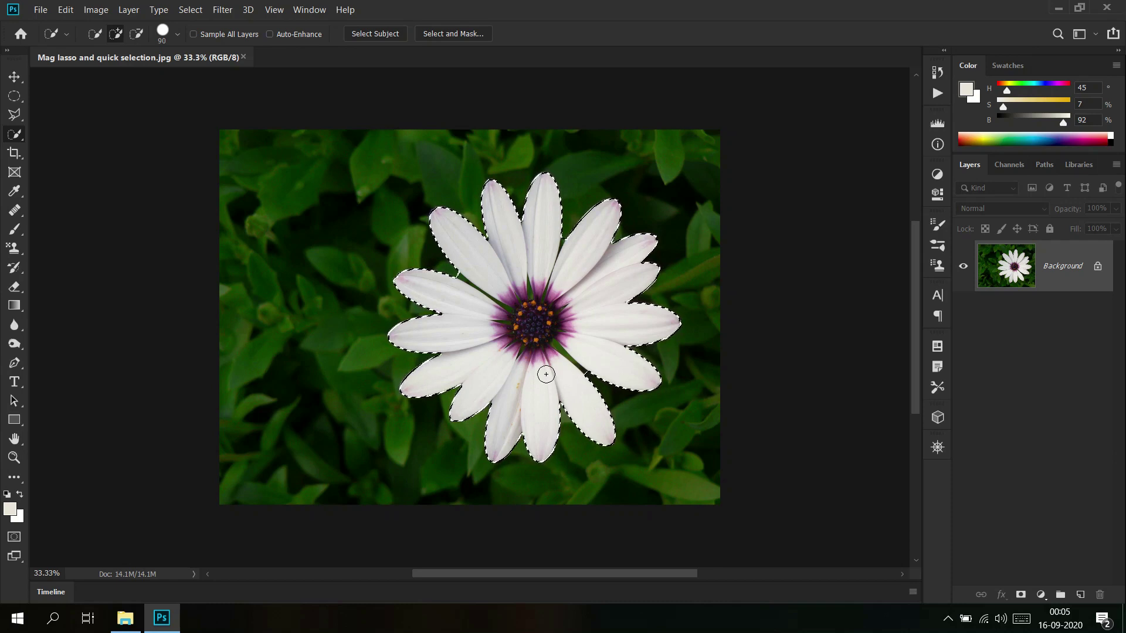
mouse_move(317, 405)
mouse_down()
mouse_move(307, 324)
mouse_move(330, 238)
mouse_up()
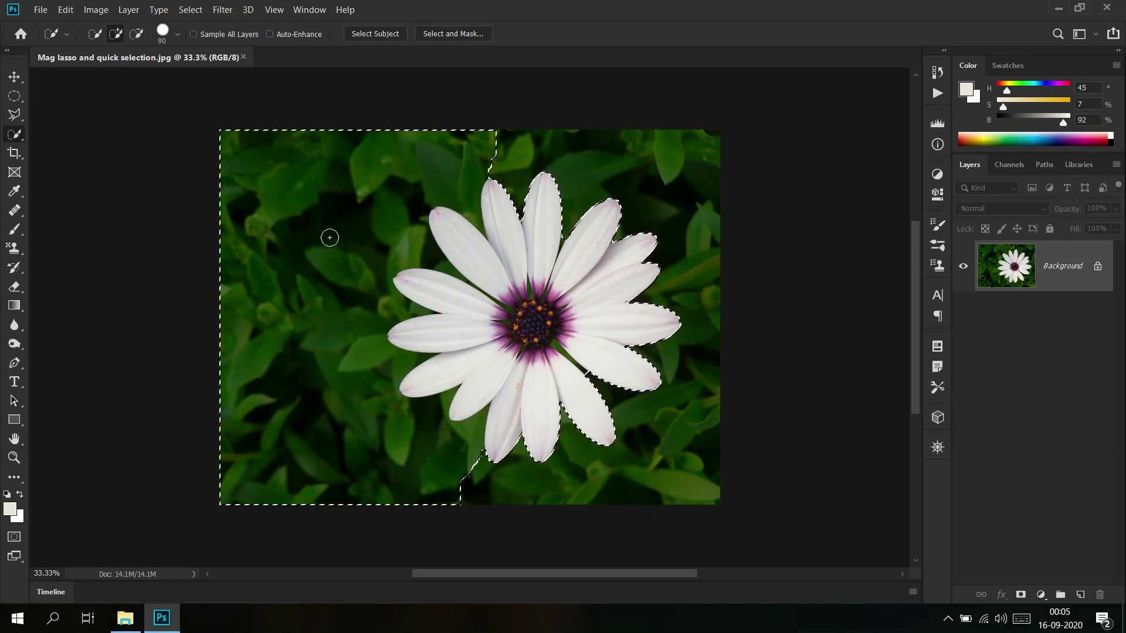
key(ctrl+z)
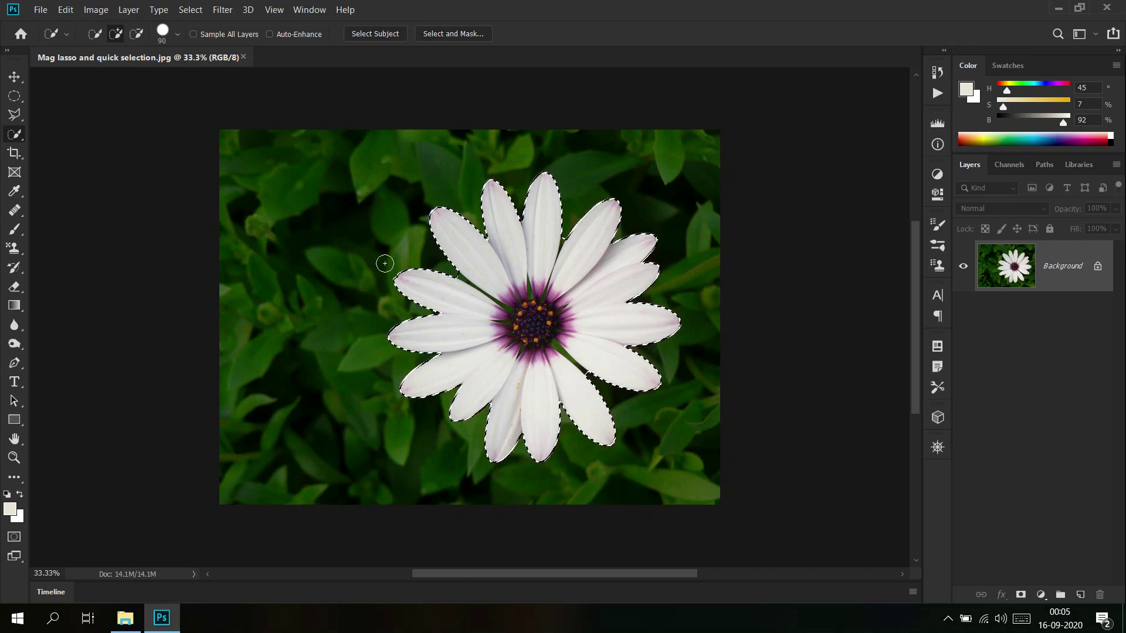
right_click(354, 248)
click(378, 255)
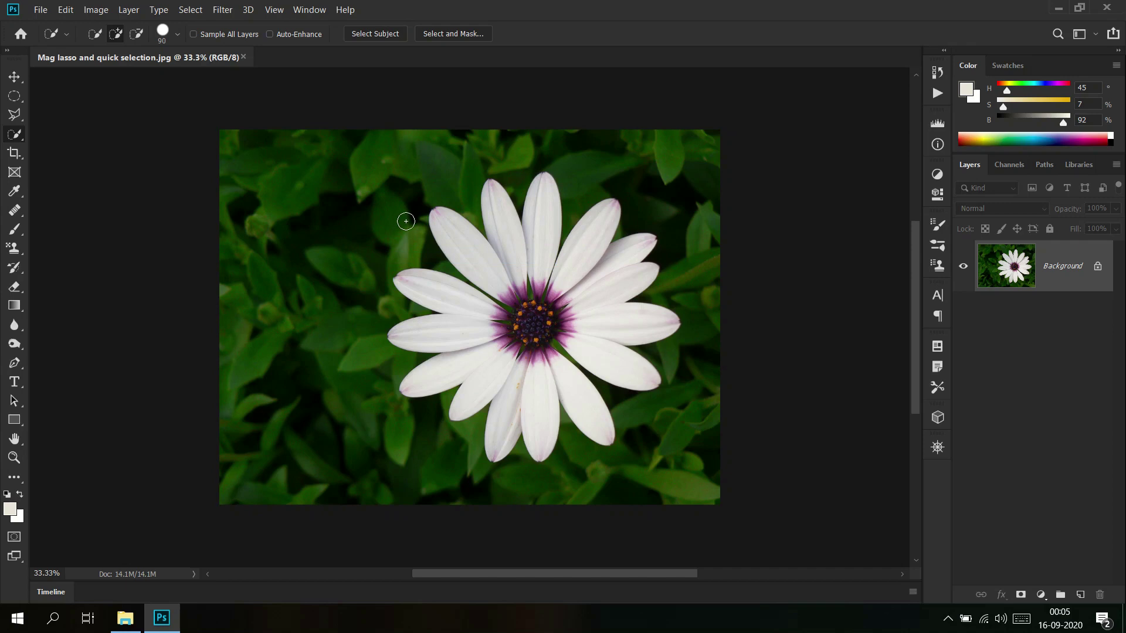
Select the entire green leaf background around the flower with the Quick Selection tool
mouse_move(300, 337)
mouse_down()
mouse_move(316, 284)
mouse_move(395, 181)
mouse_move(278, 339)
mouse_up()
mouse_move(289, 377)
mouse_down()
mouse_move(369, 432)
mouse_move(460, 469)
mouse_move(626, 470)
mouse_move(644, 484)
mouse_move(693, 304)
mouse_up()
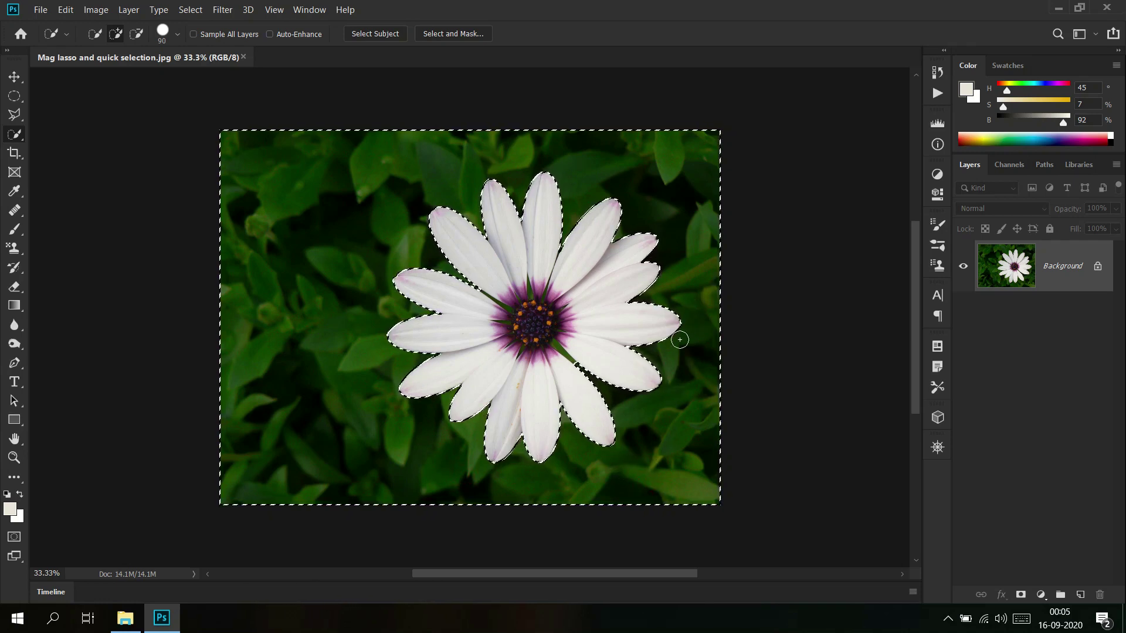
Add the green gap between the lower-right petals to the selection up to the flower's centre, using a smaller brush
scroll(617, 347, up, 6)
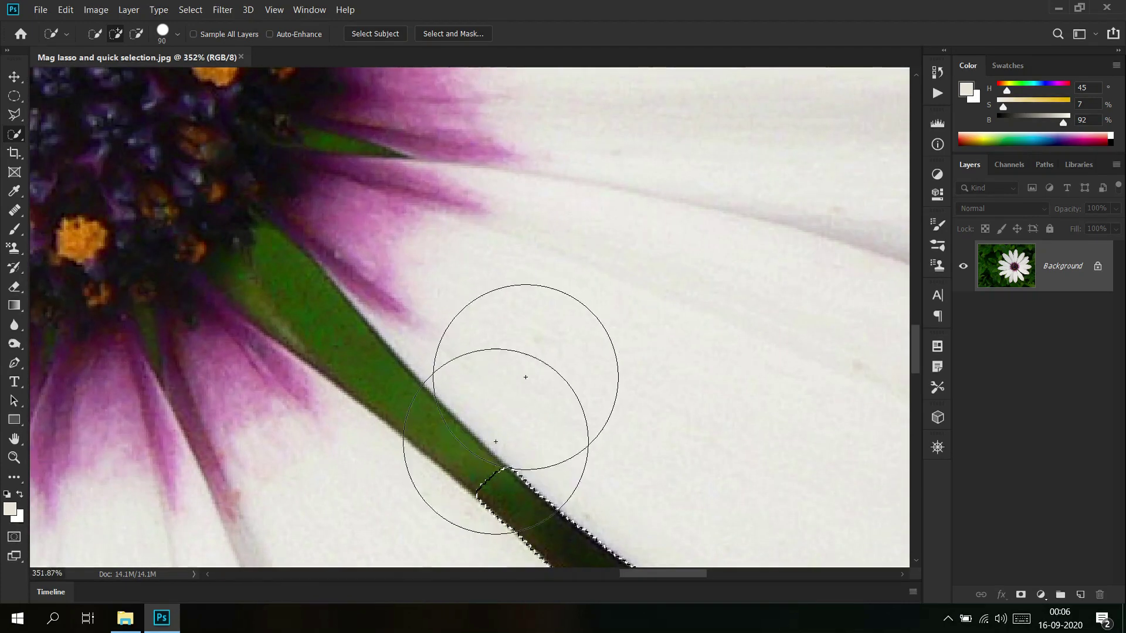
key(bracketleft)
key(bracketleft)
key(bracketleft)
key(bracketleft)
key(bracketleft)
key(bracketleft)
key(bracketleft)
key(bracketleft)
key(bracketleft)
key(bracketleft)
key(bracketleft)
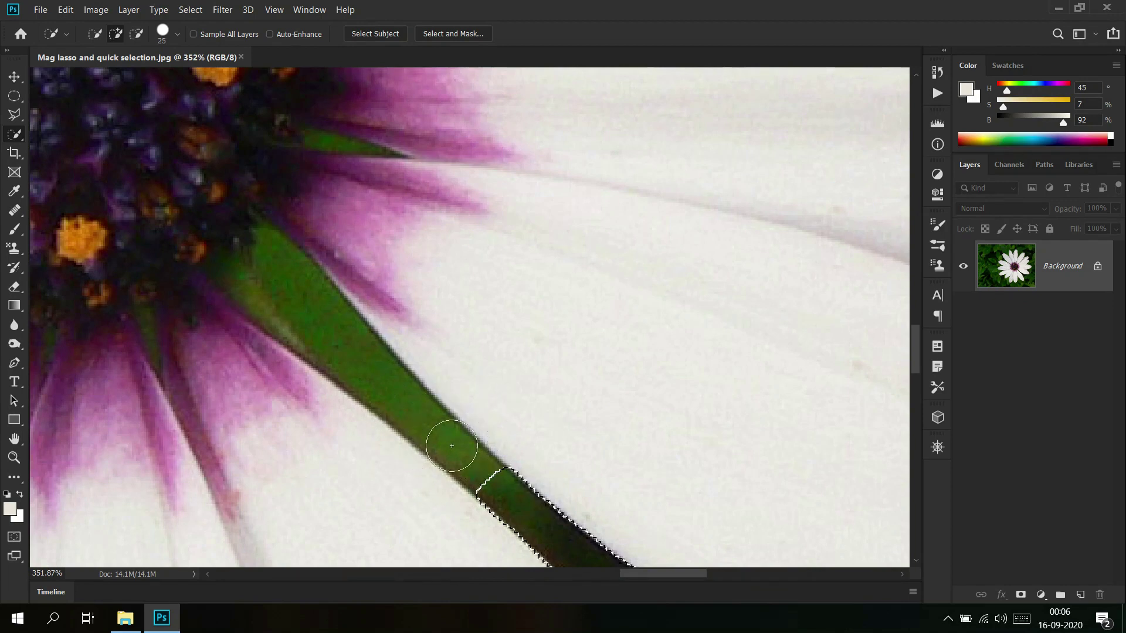
click(496, 490)
mouse_move(496, 490)
mouse_down()
mouse_move(441, 447)
mouse_move(402, 395)
mouse_move(413, 401)
mouse_move(336, 329)
mouse_move(254, 285)
mouse_up()
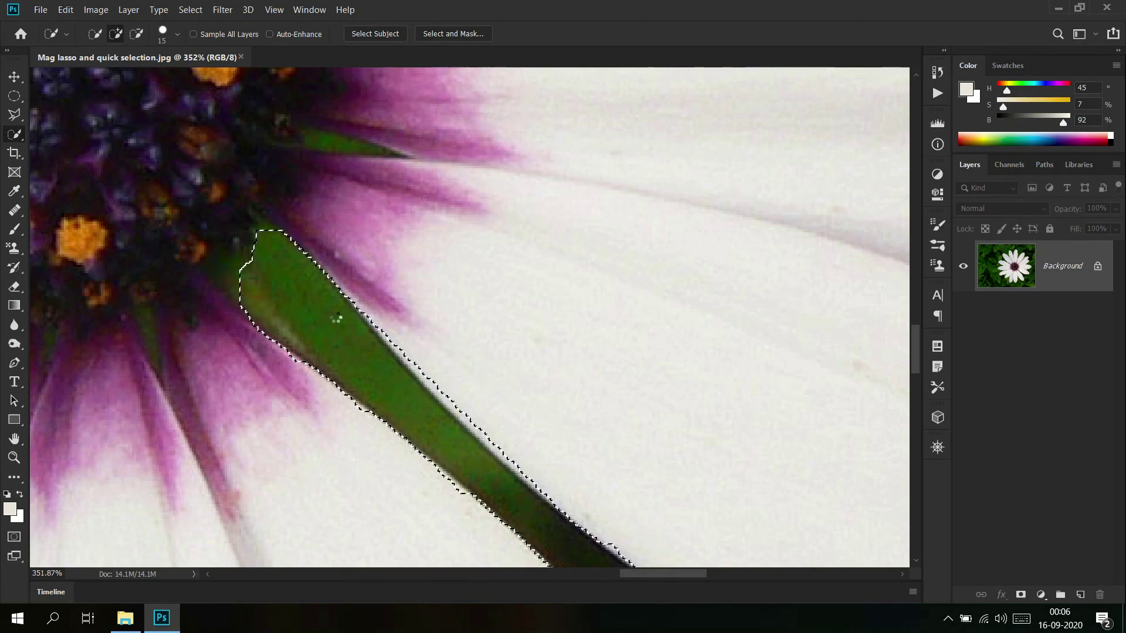
Add the small green gaps directly right of the flower's centre to the selection with a much smaller brush
drag(358, 315, 385, 399)
key(bracketleft)
key(bracketleft)
key(bracketleft)
key(bracketleft)
key(bracketleft)
drag(387, 292, 364, 292)
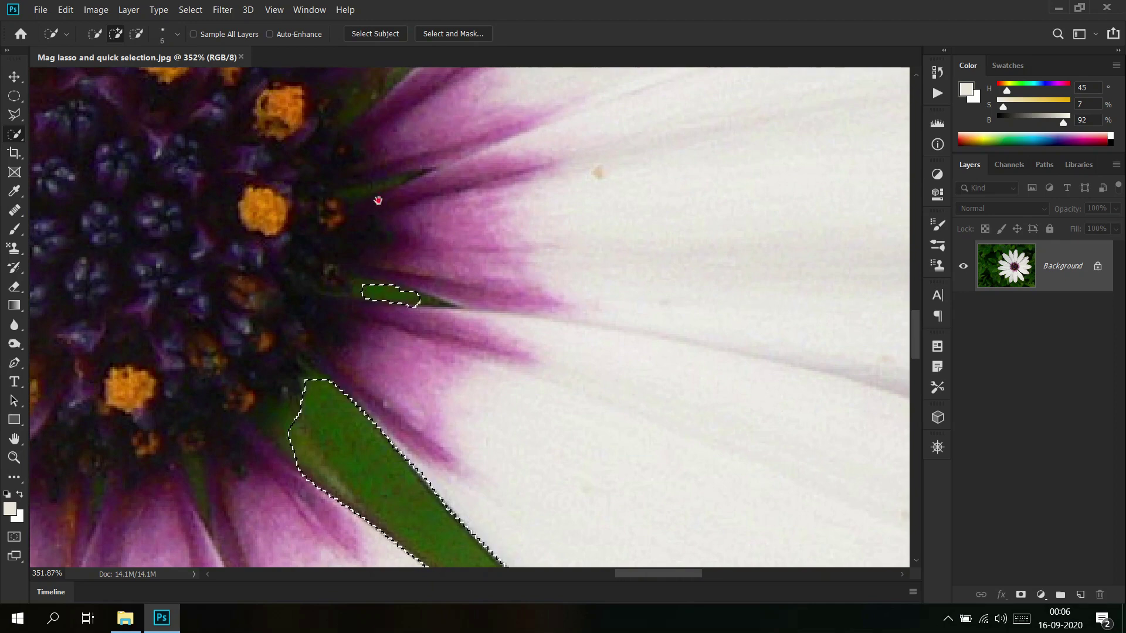
drag(376, 199, 417, 381)
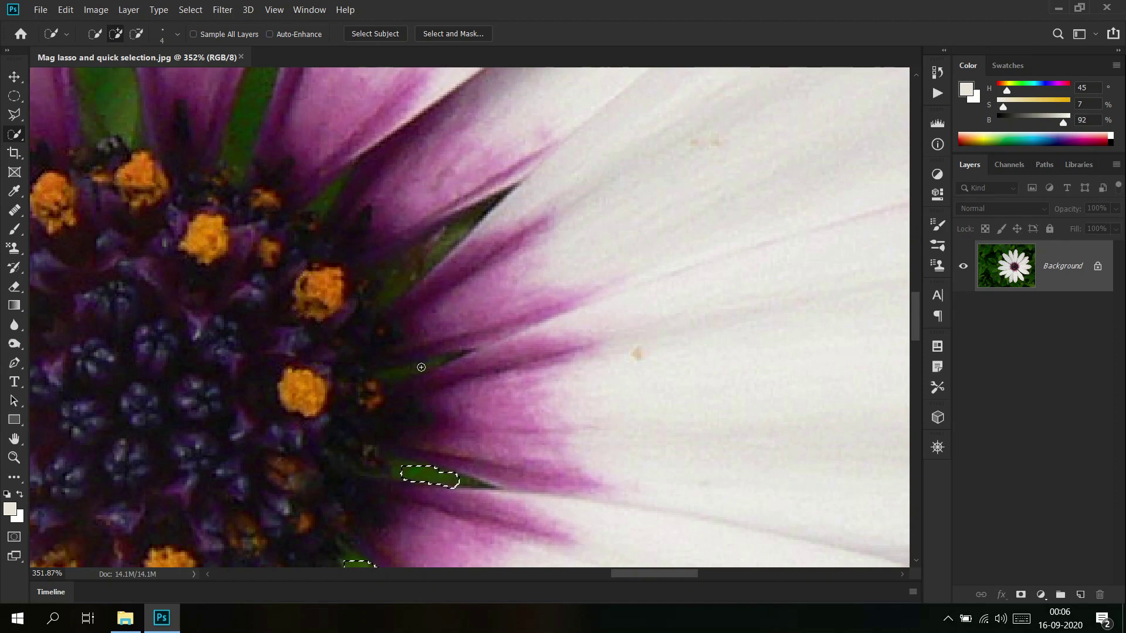
Try adding the dark green gap at the centre's upper right with a 30 px brush, and undo it
key(bracketright)
key(bracketright)
key(bracketright)
key(bracketright)
key(bracketright)
key(bracketright)
key(bracketright)
key(bracketright)
click(398, 281)
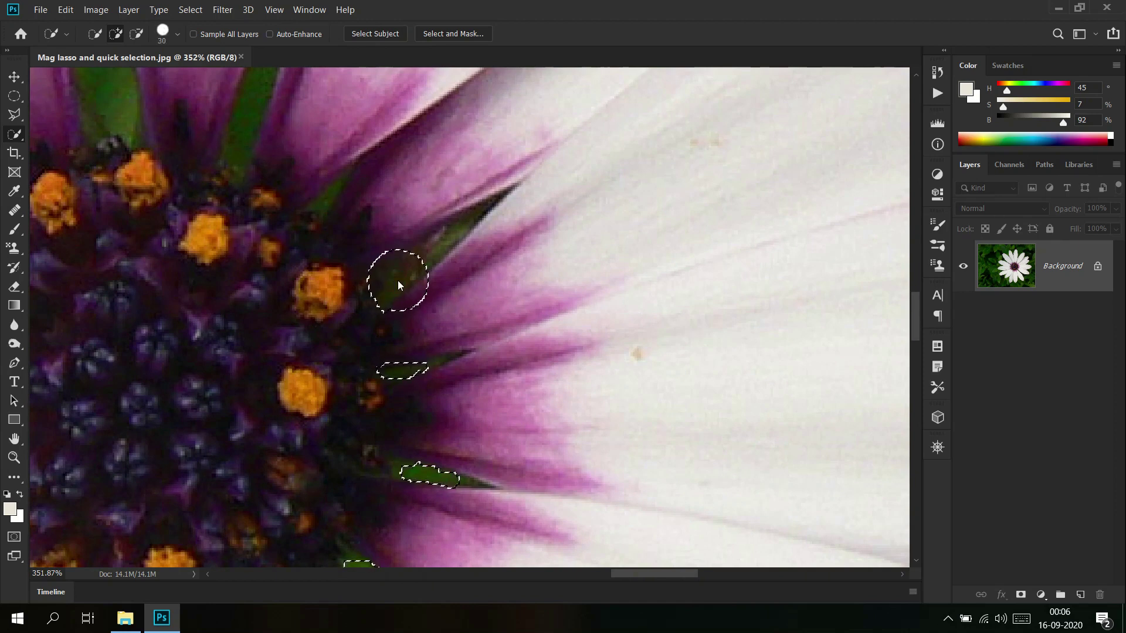
key(ctrl+z)
Add the two small green gaps at the upper right of the flower's centre with a 3 px brush
key(bracketleft)
key(bracketleft)
key(bracketleft)
key(bracketleft)
key(bracketleft)
key(bracketleft)
key(bracketleft)
key(bracketleft)
mouse_move(395, 280)
mouse_down()
mouse_move(414, 265)
mouse_move(385, 277)
mouse_move(403, 286)
mouse_move(379, 296)
mouse_up()
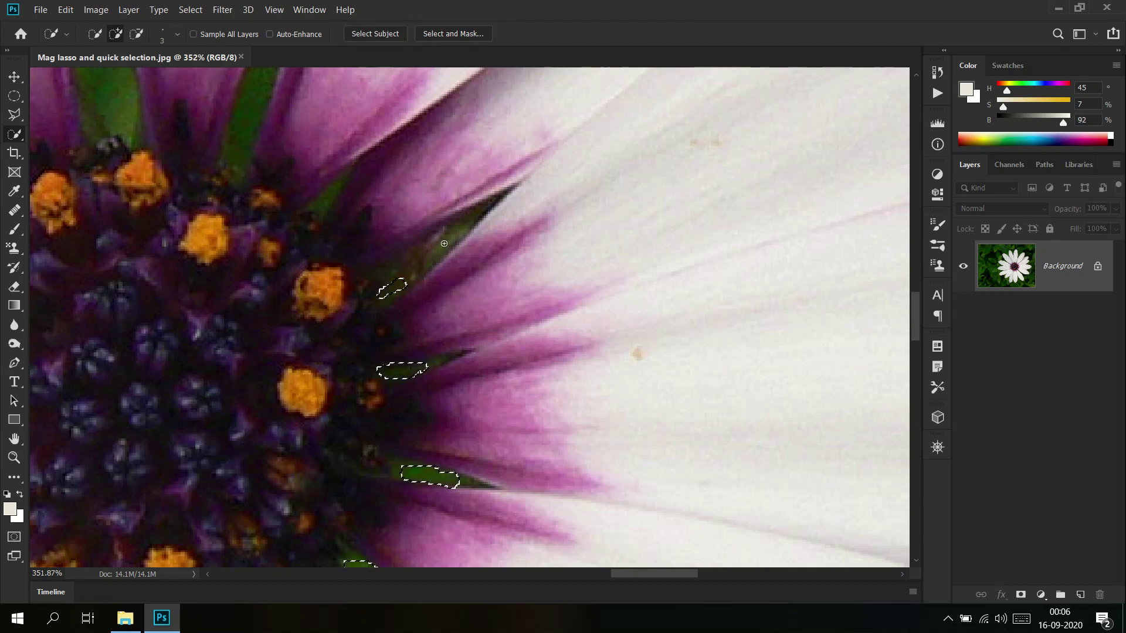
drag(324, 206, 313, 202)
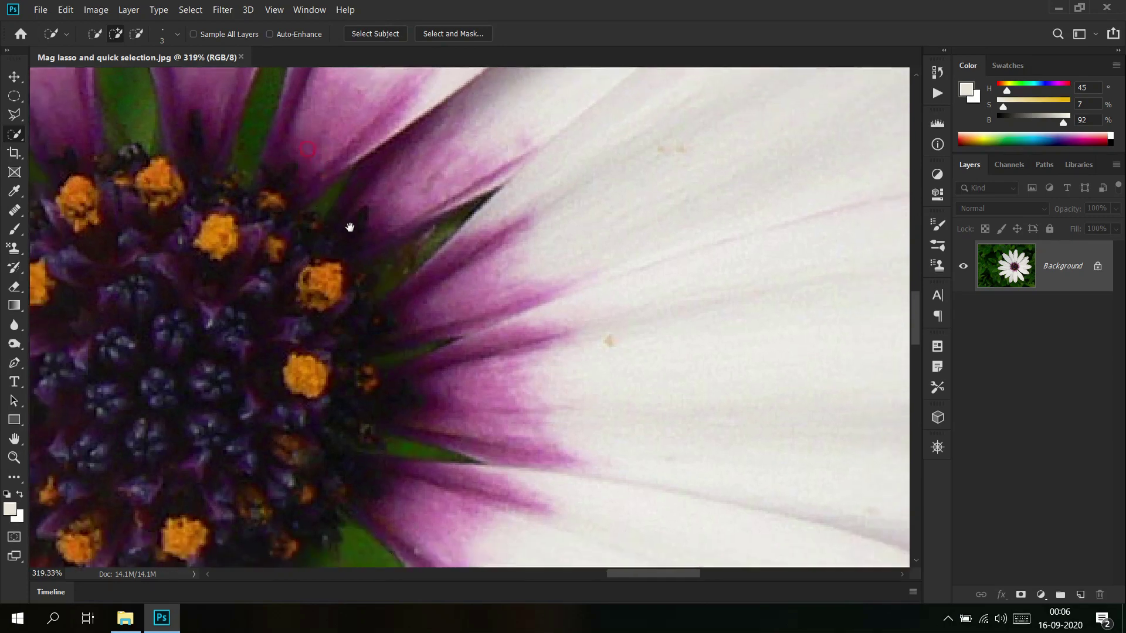
Add the narrow green gap above the centre's right side to the selection, repainting it with a 10 px brush
drag(350, 227, 407, 336)
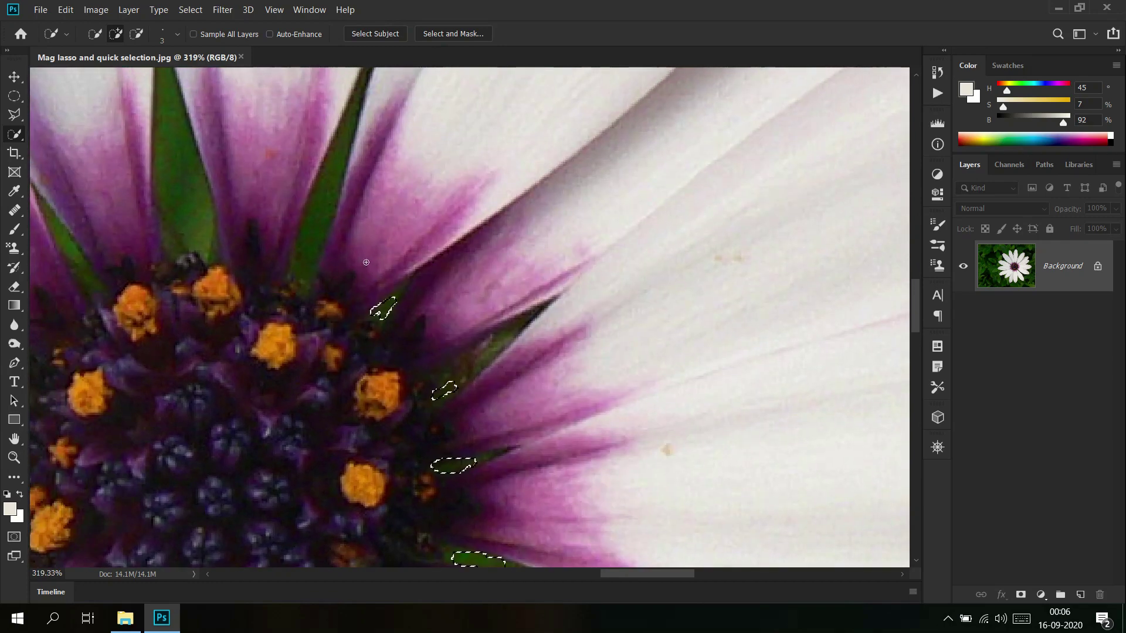
drag(343, 137, 323, 230)
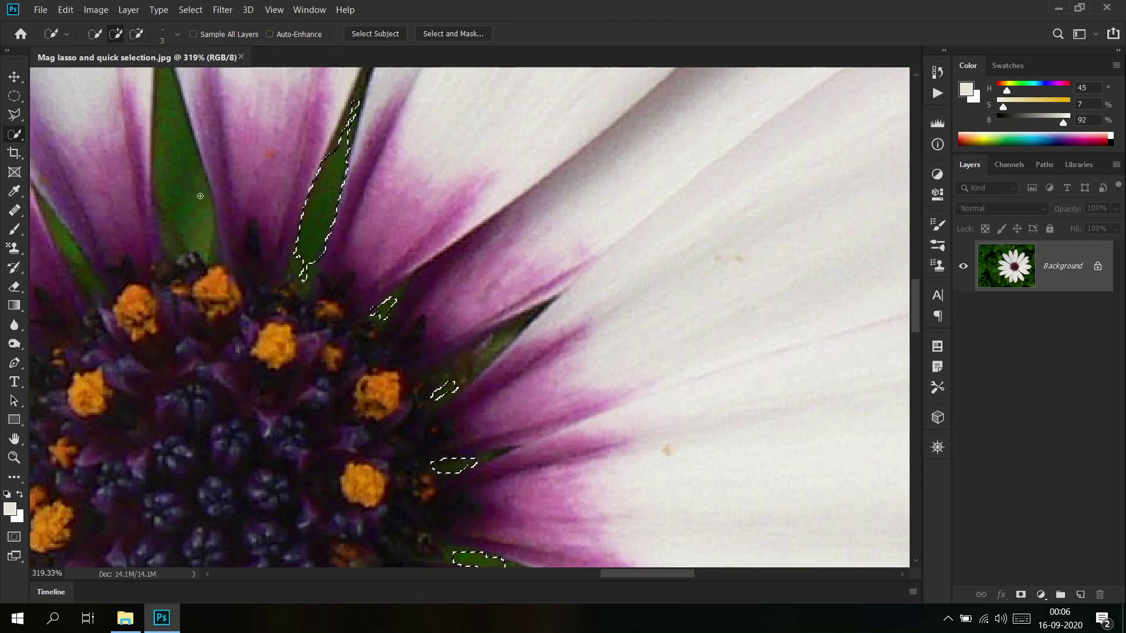
drag(264, 201, 380, 201)
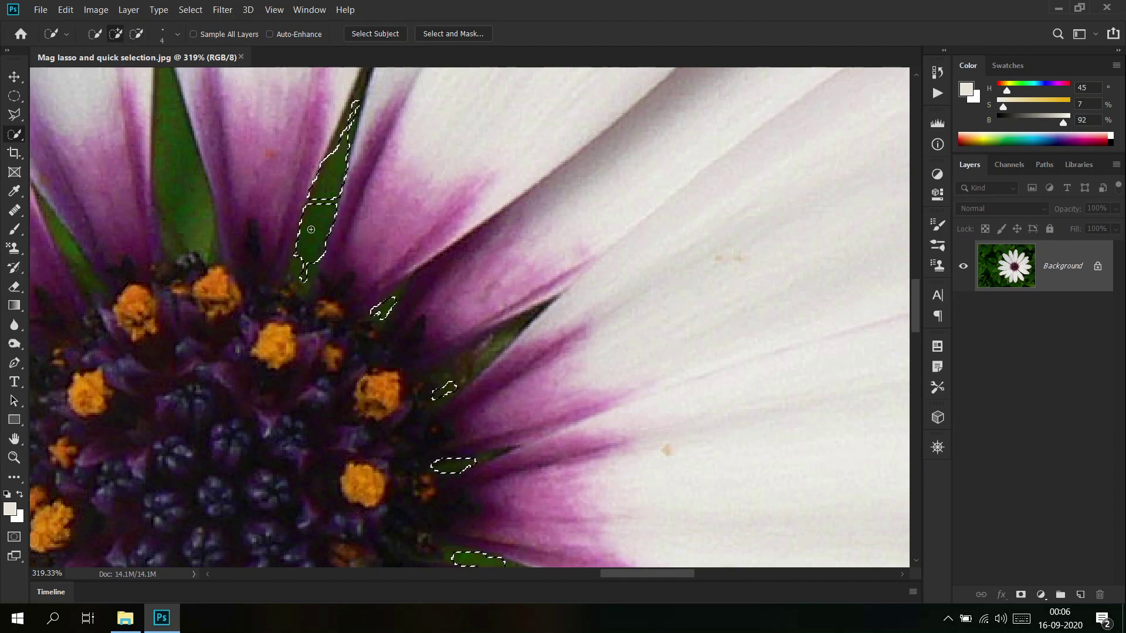
drag(320, 225, 348, 135)
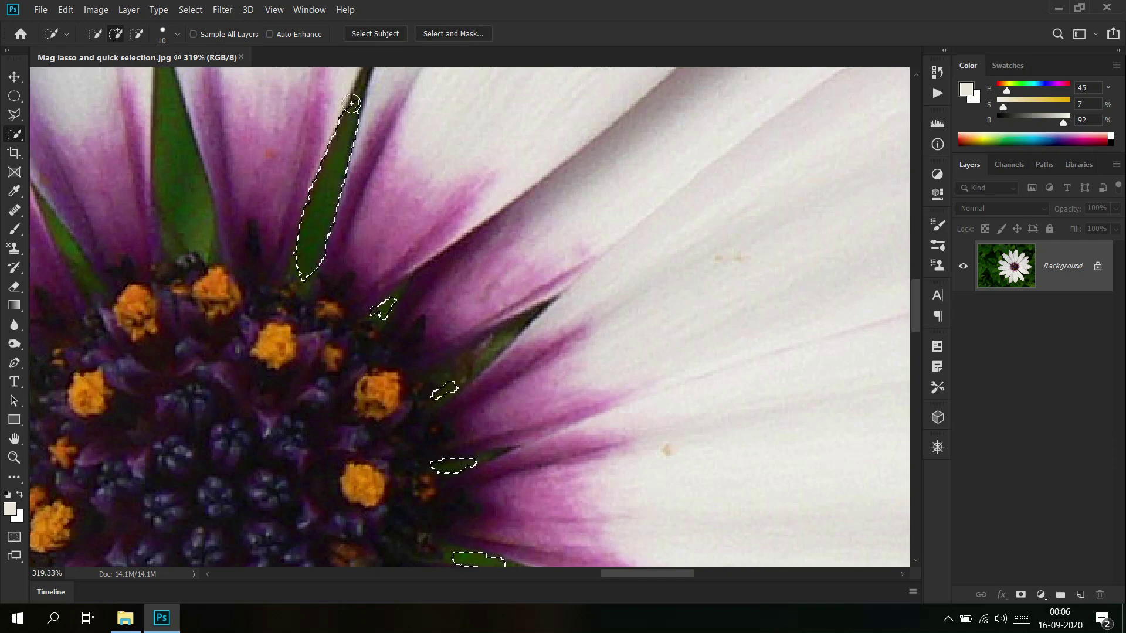
Add the wide gap above the centre and the two green gaps at its upper left to the selection
mouse_move(188, 216)
mouse_down()
mouse_move(177, 113)
mouse_move(179, 202)
mouse_move(162, 175)
mouse_move(210, 255)
mouse_move(505, 240)
mouse_up()
mouse_move(402, 244)
mouse_down()
mouse_move(389, 254)
mouse_move(407, 244)
mouse_move(366, 197)
mouse_up()
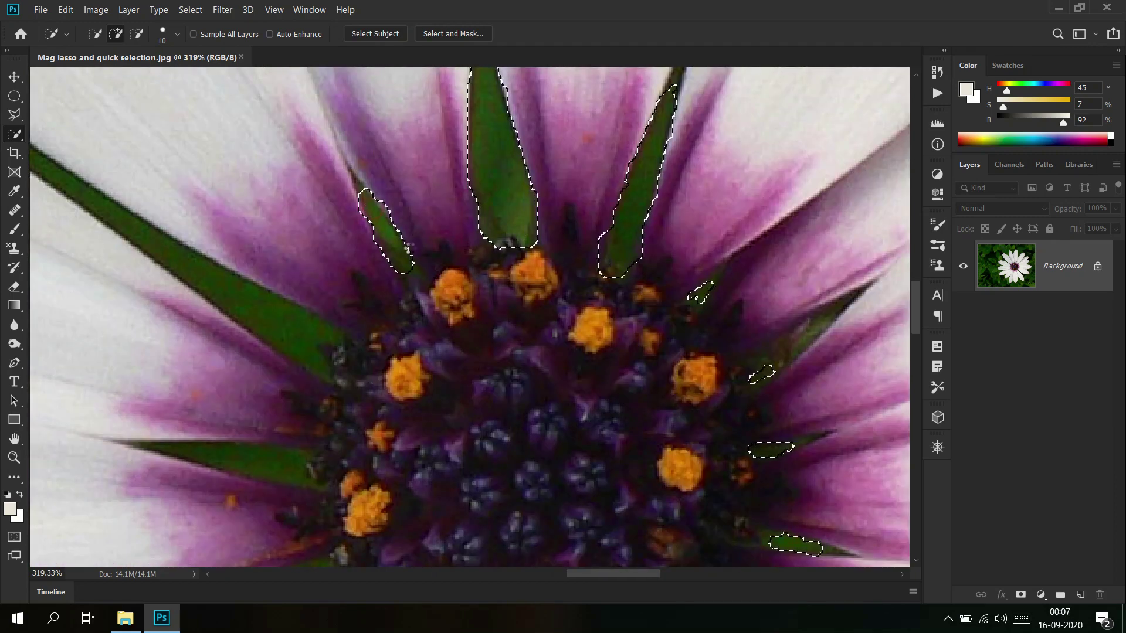
mouse_move(296, 353)
mouse_down()
mouse_move(176, 254)
mouse_move(266, 289)
mouse_up()
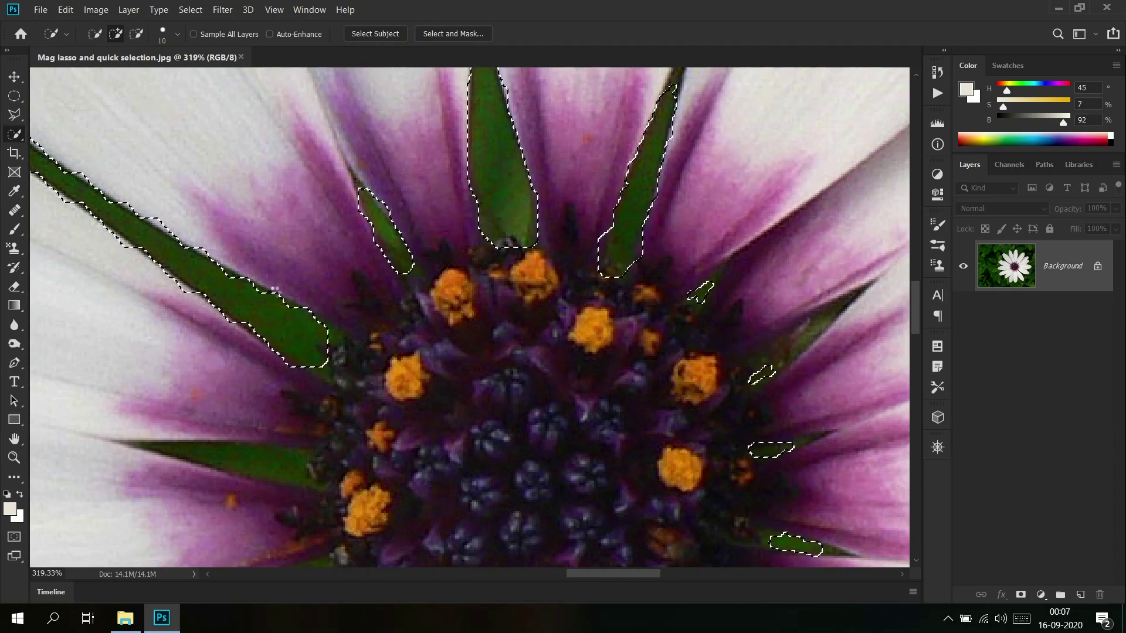
Add part of the green gap left of the flower's centre and a spot in the lower-left gap to the selection
mouse_move(269, 402)
mouse_down()
mouse_move(417, 251)
mouse_move(435, 316)
mouse_move(377, 347)
mouse_move(468, 359)
mouse_move(455, 371)
mouse_move(420, 335)
mouse_move(427, 317)
mouse_move(395, 312)
mouse_move(442, 328)
mouse_move(422, 314)
mouse_up()
mouse_move(459, 378)
mouse_down()
mouse_move(352, 302)
mouse_move(432, 332)
mouse_move(347, 304)
mouse_move(383, 308)
mouse_move(316, 299)
mouse_move(412, 306)
mouse_up()
drag(489, 352, 455, 329)
drag(603, 436, 583, 371)
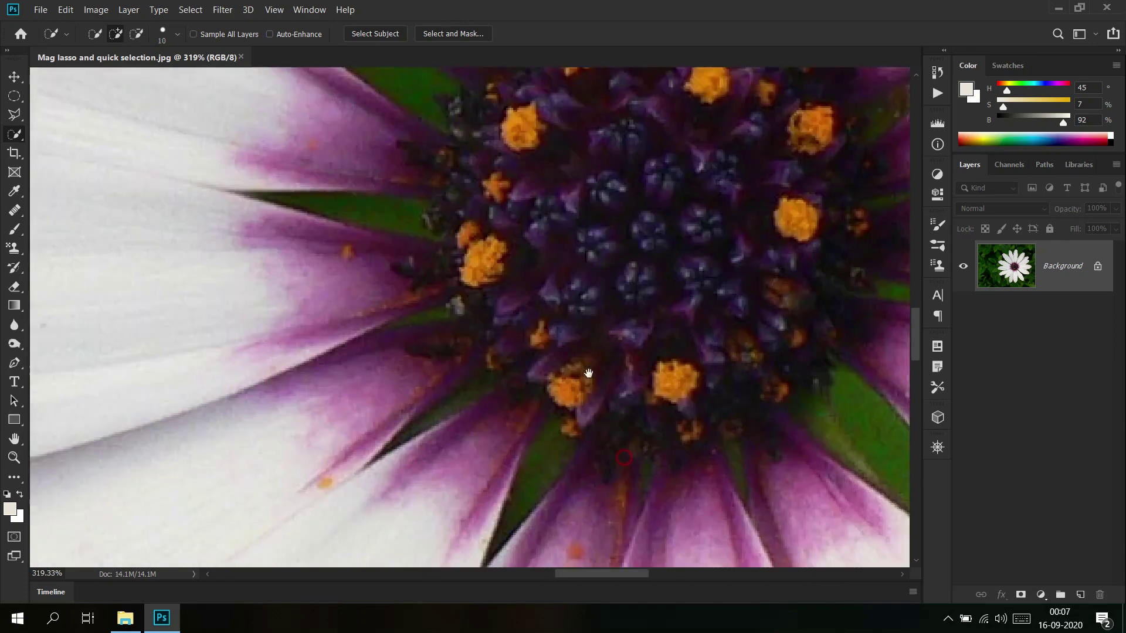
click(521, 449)
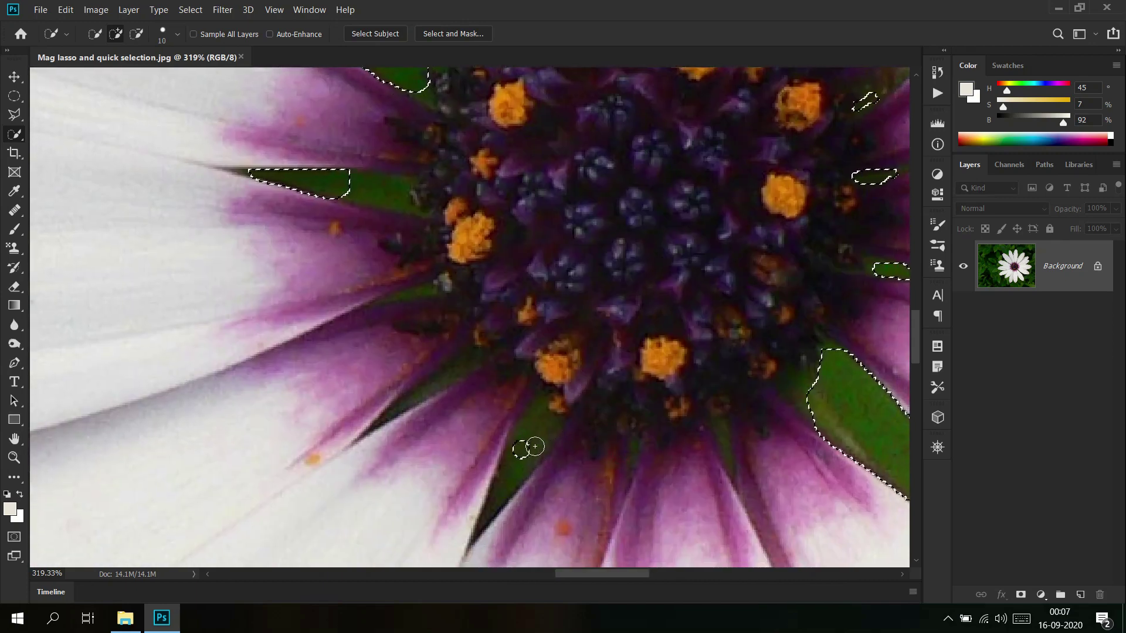
Try extending the Quick Selection into the green gaps below left of the centre, and undo both strokes
mouse_move(520, 452)
mouse_down()
mouse_move(533, 430)
mouse_move(498, 485)
mouse_up()
key(ctrl+z)
drag(459, 376, 463, 405)
key(ctrl+z)
Try the Lasso tool on the partly selected green gap left of the flower's centre
drag(15, 115, 65, 114)
drag(657, 409, 505, 397)
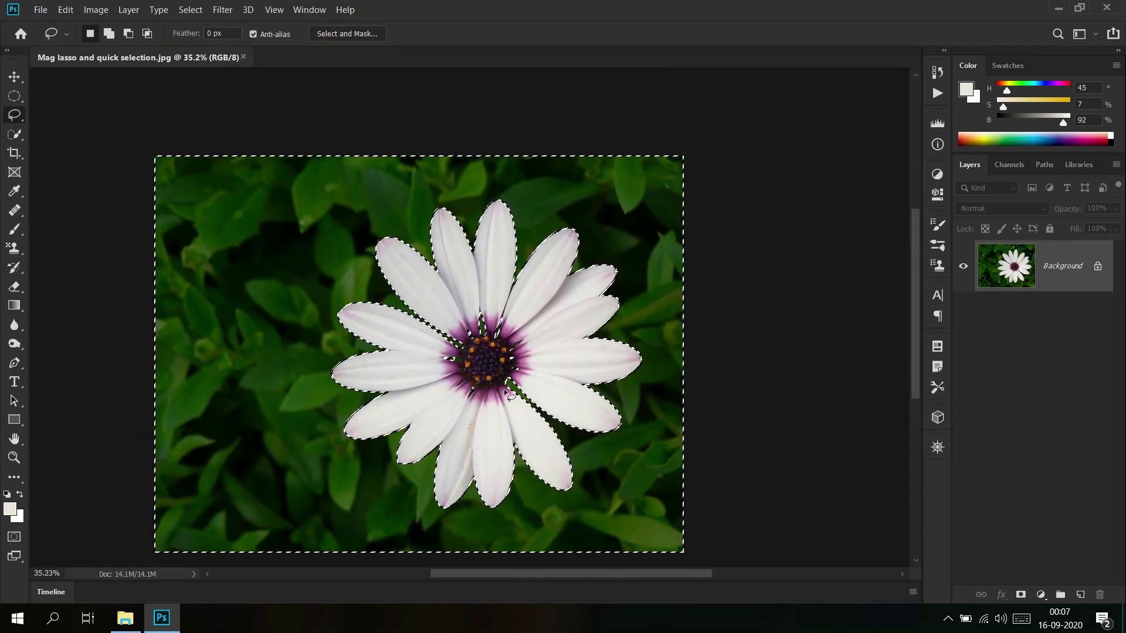
key(ctrl+d)
scroll(480, 386, up, 5)
drag(508, 322, 522, 331)
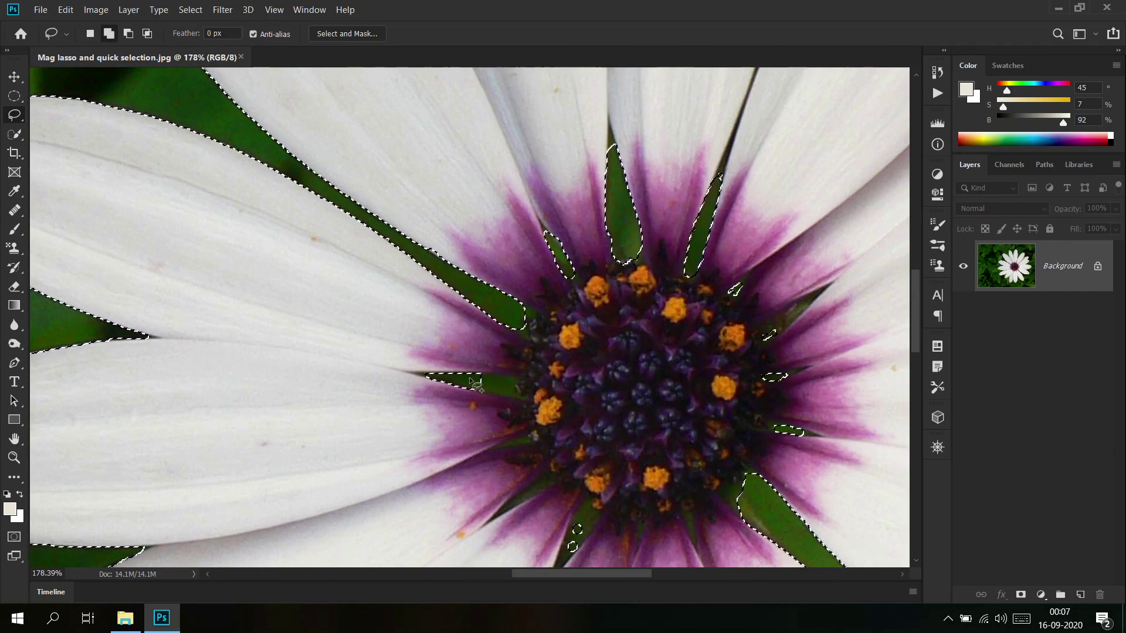
scroll(484, 377, up, 3)
Add the unselected inner part of the green gap left of the centre to the selection with the Polygonal Lasso tool
right_click(14, 115)
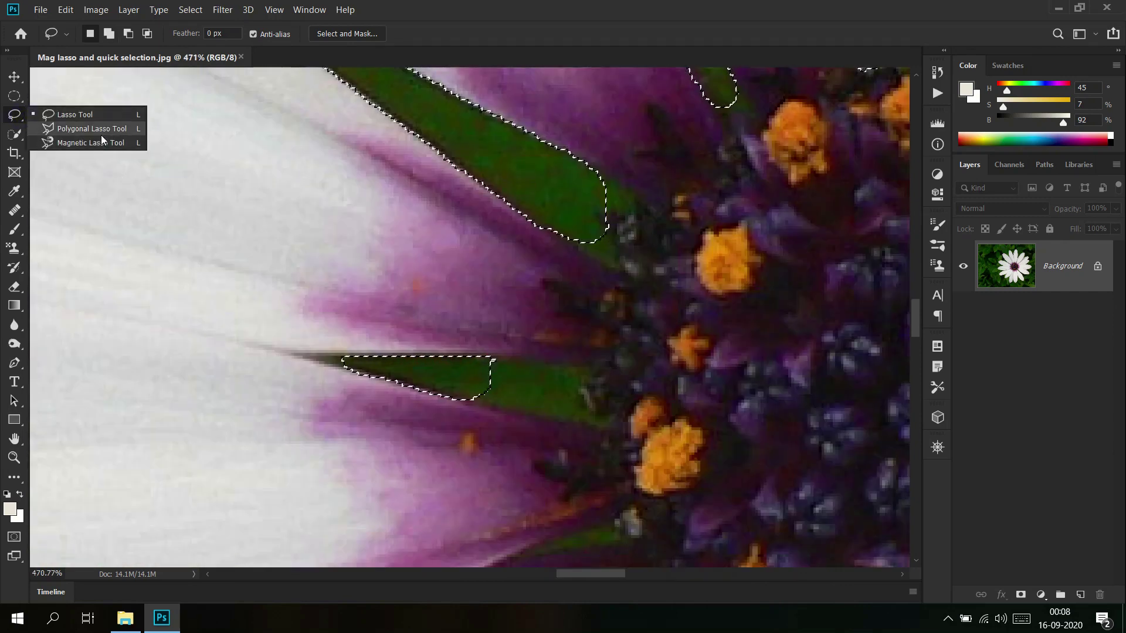
click(101, 141)
shift+click(456, 366)
click(494, 358)
click(579, 381)
click(610, 419)
double_click(445, 397)
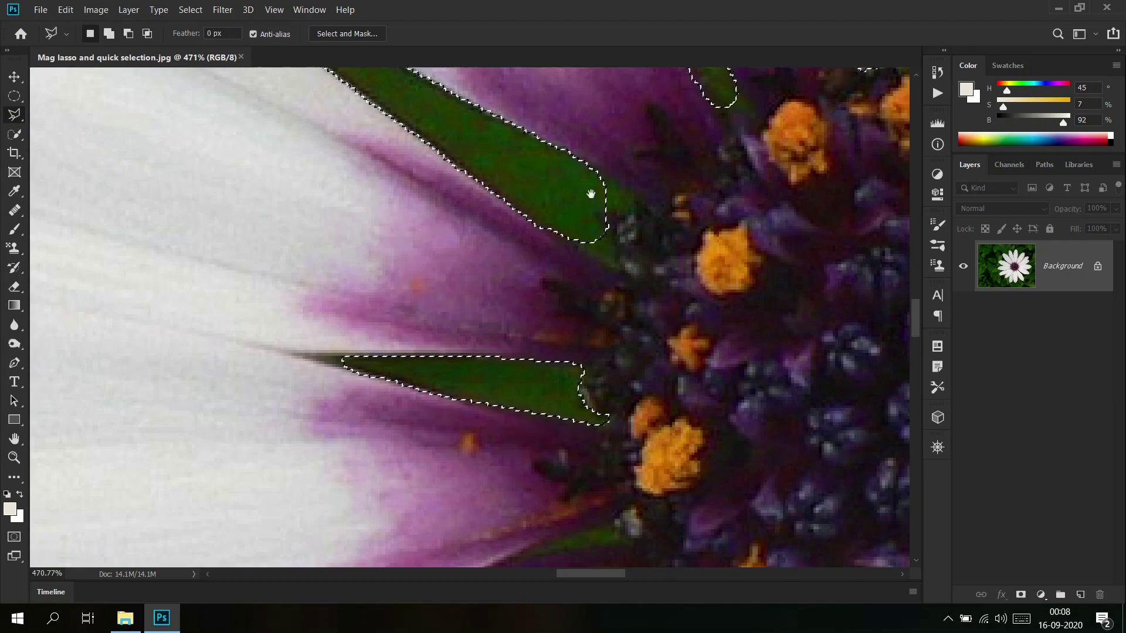
Extend the selection of the long upper-left green gap to its inner end at the flower's centre with two polygonal additions
drag(593, 194, 422, 359)
shift+click(388, 380)
click(416, 419)
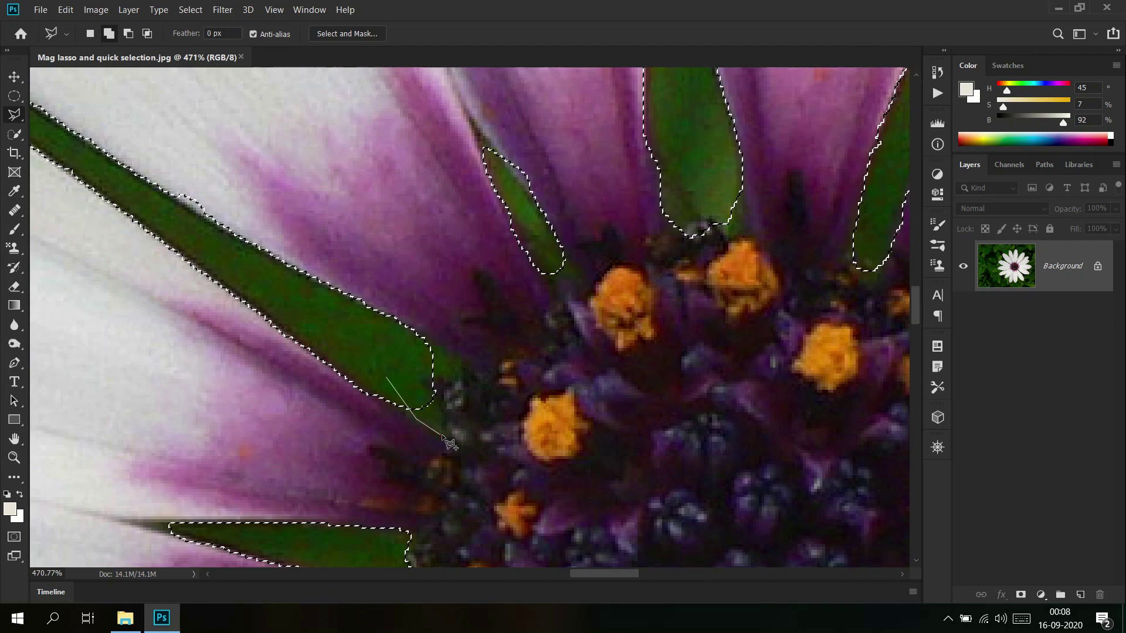
click(419, 373)
double_click(418, 371)
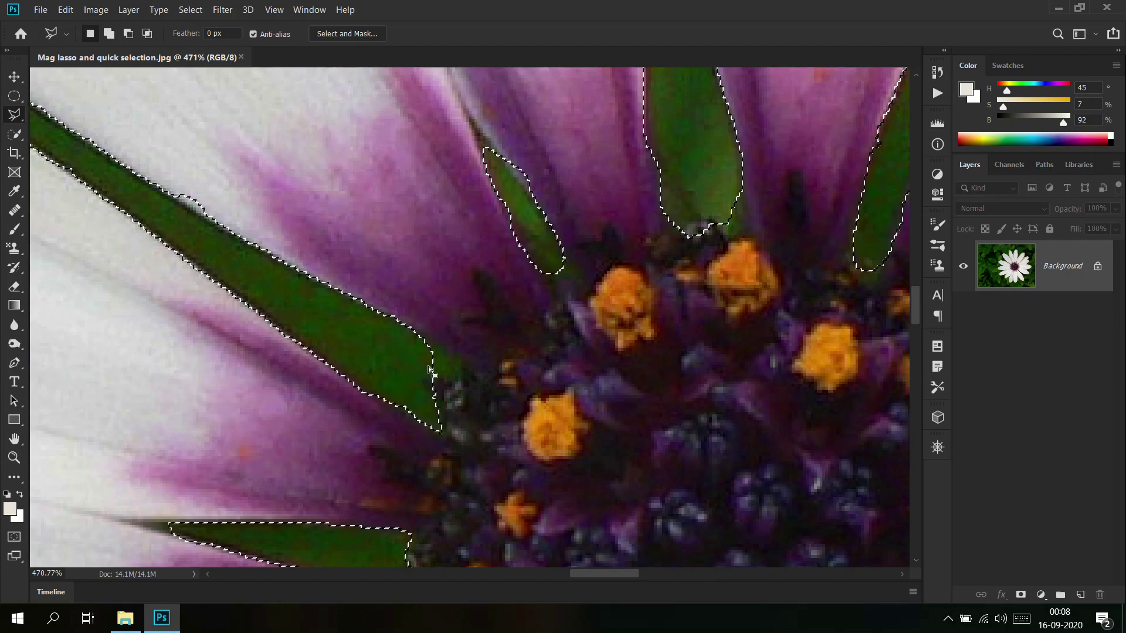
click(452, 360)
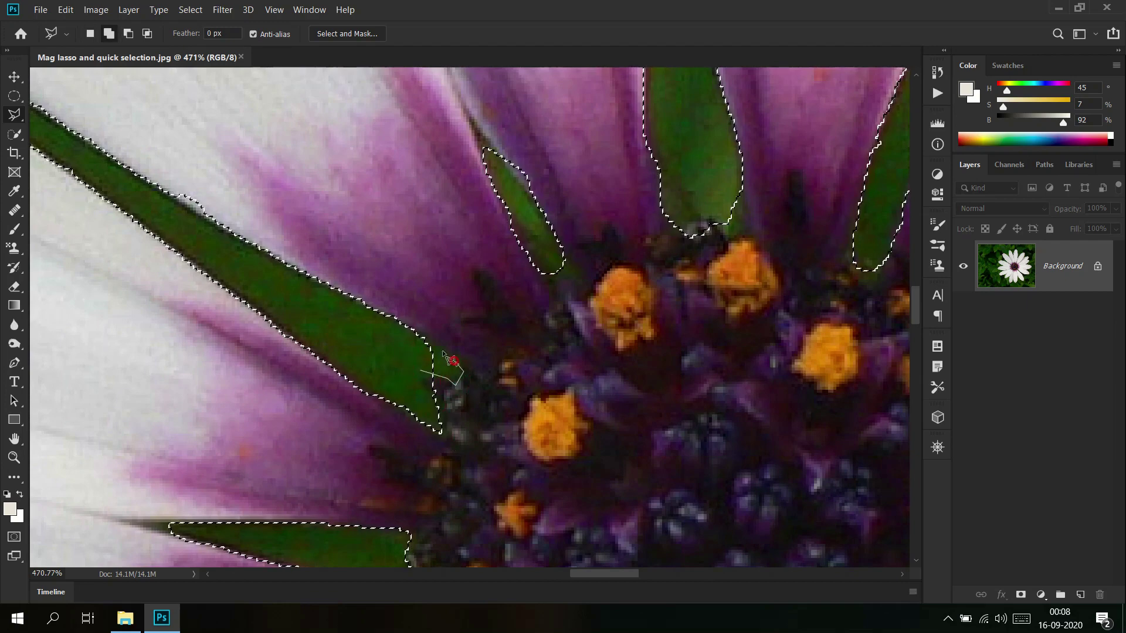
double_click(396, 346)
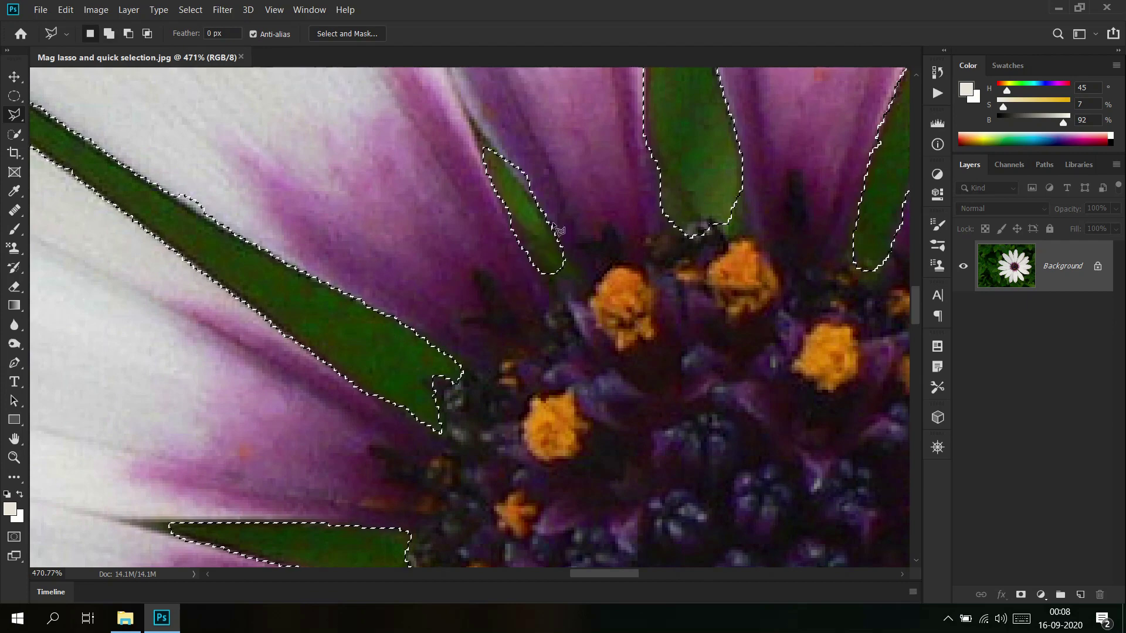
Add the outer tip of the small green gap at the centre's upper right to the selection with the Polygonal Lasso
scroll(792, 212, right, 6)
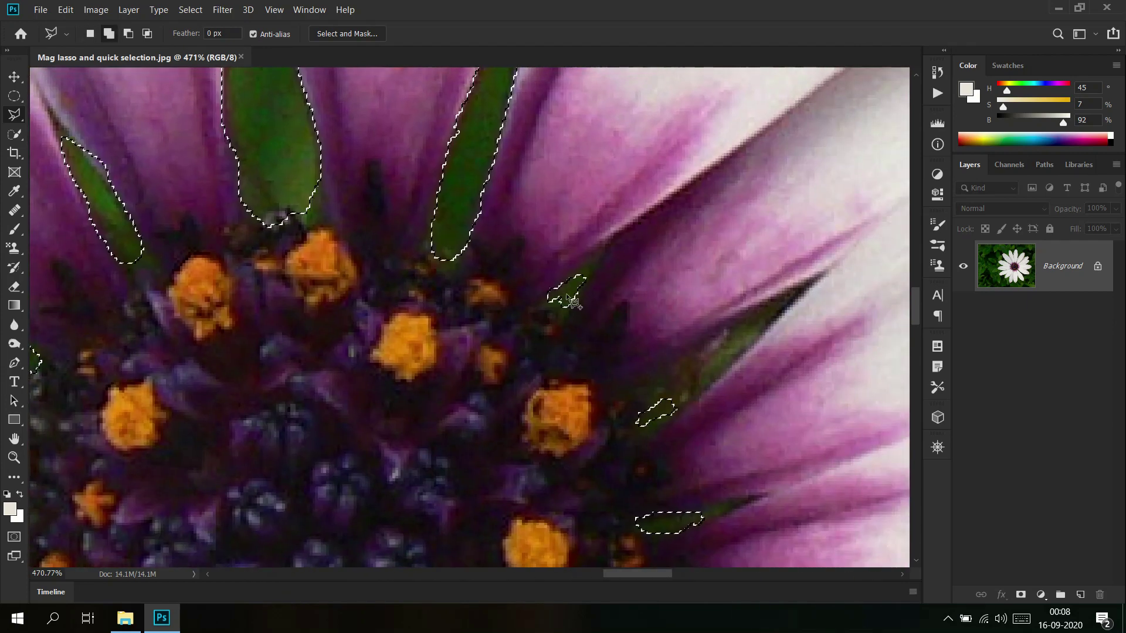
click(577, 280)
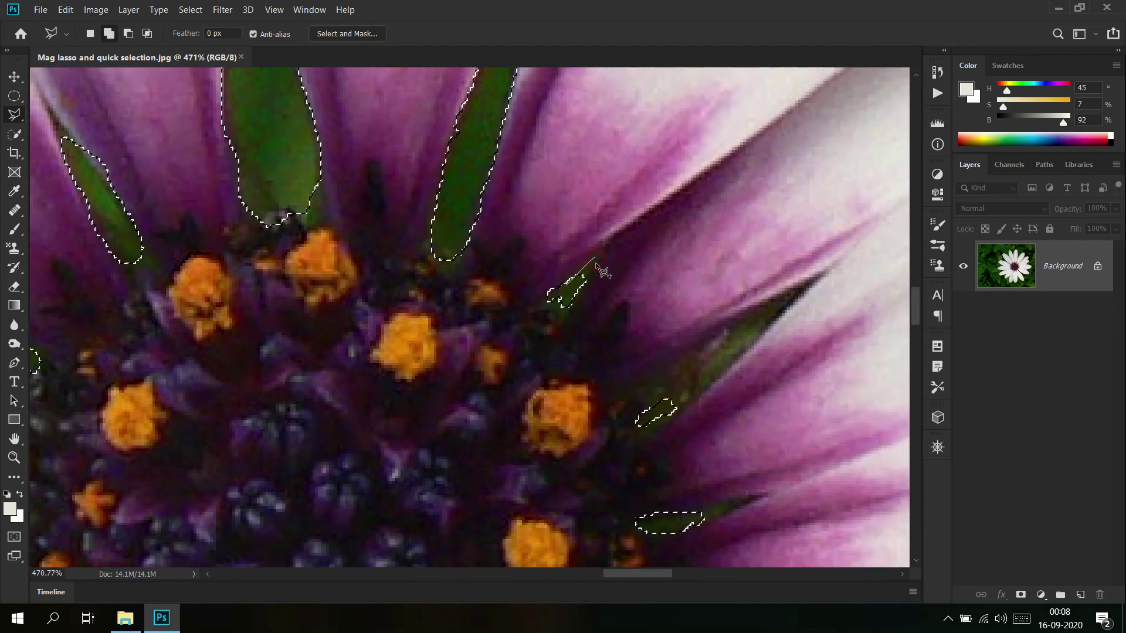
click(582, 284)
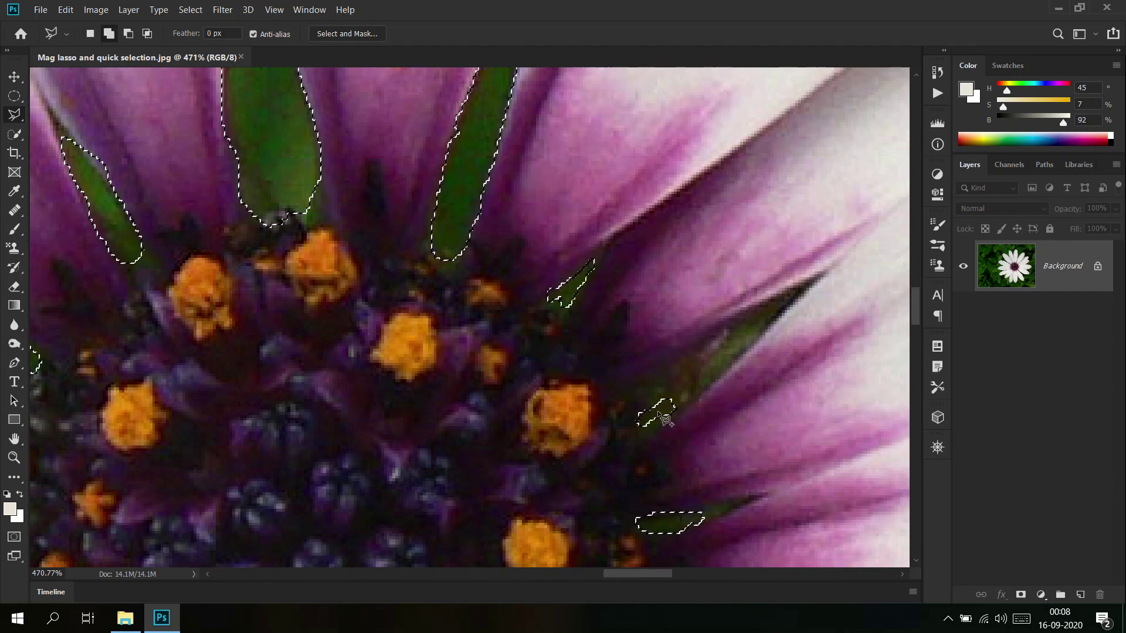
scroll(694, 432, down, 10)
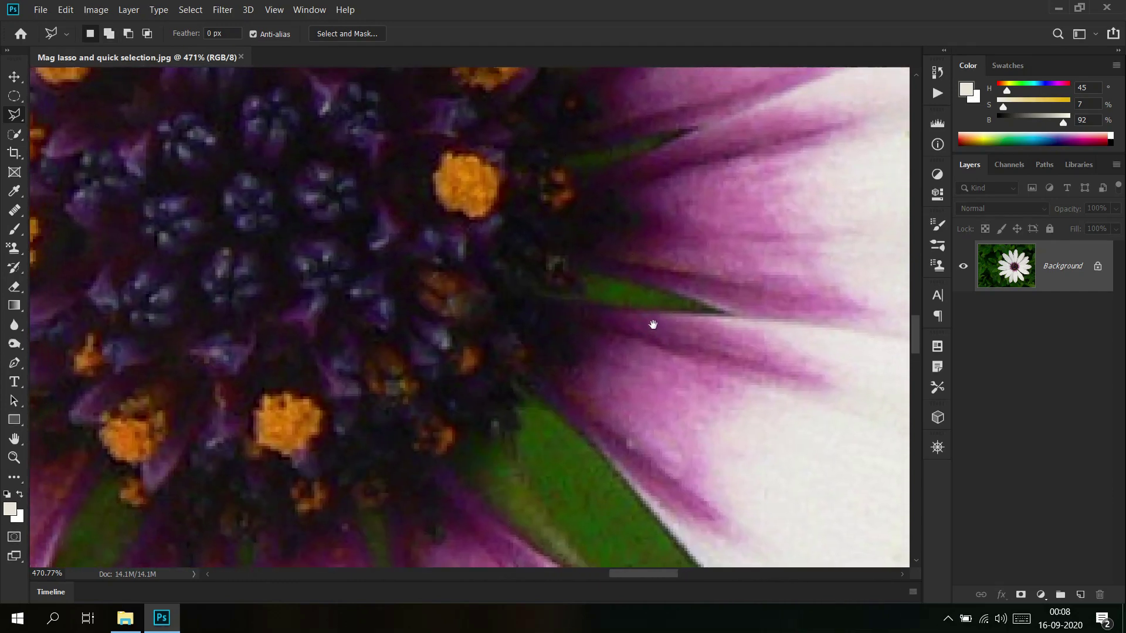
Add the outer tip of the small green gap directly right of the flower's centre to the selection with the Polygonal Lasso
drag(635, 295, 598, 280)
click(634, 295)
click(657, 297)
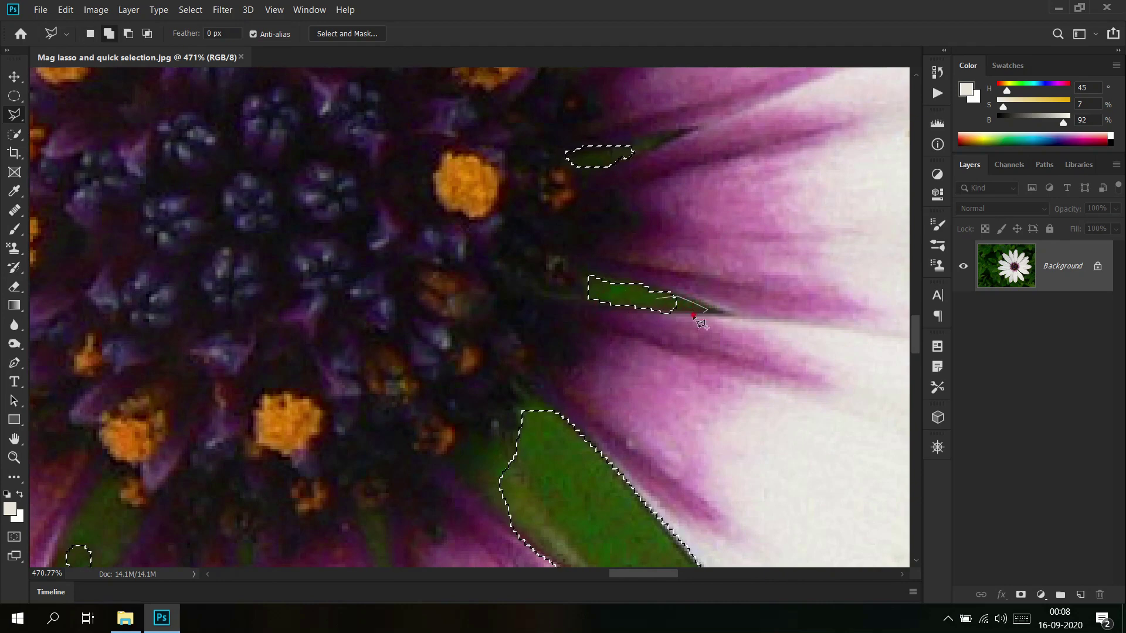
click(666, 316)
Outline the whole wide green gap at the centre's lower left with the Polygonal Lasso and add it to the selection
drag(463, 480, 627, 157)
drag(274, 188, 444, 281)
shift+click(346, 458)
click(442, 237)
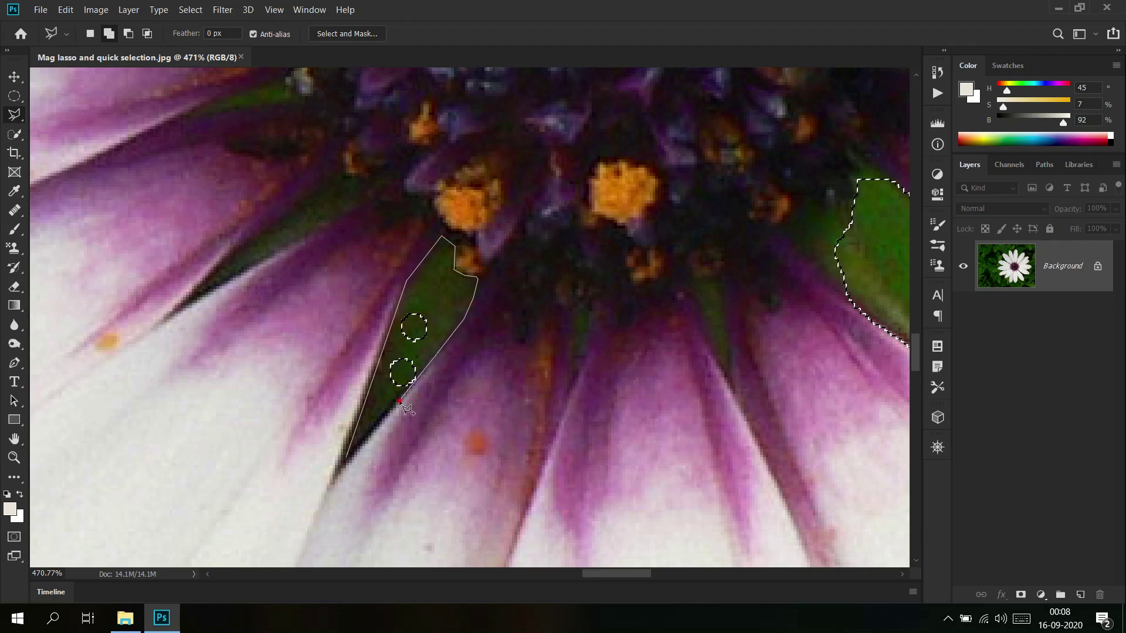
click(348, 461)
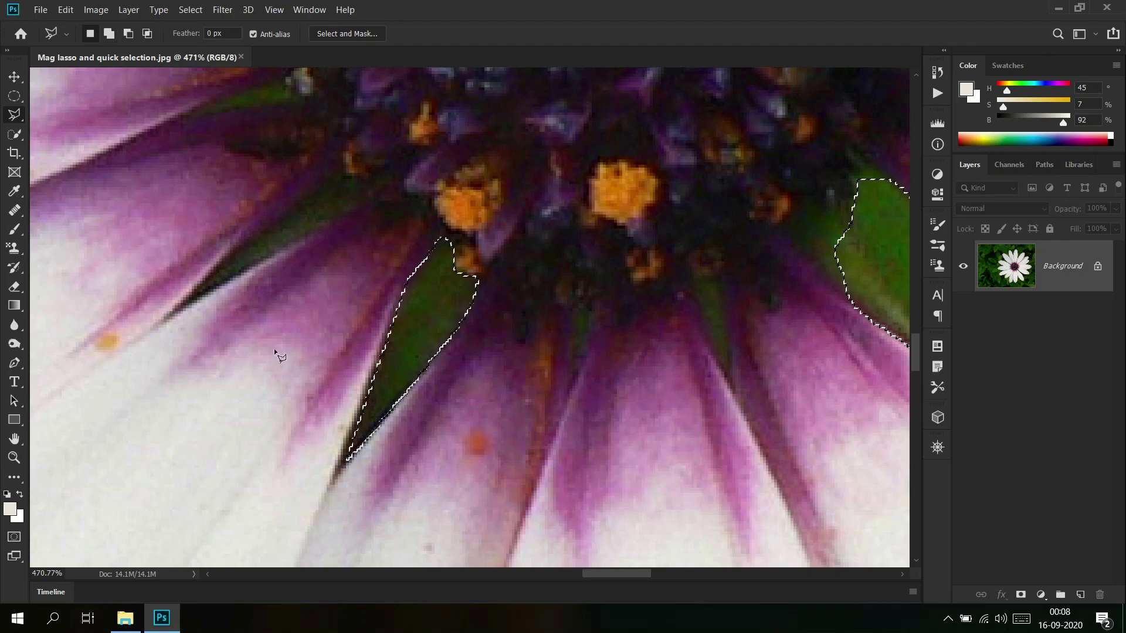
Add the narrow green gap further left of the centre and the small green sliver above it to the selection
click(245, 241)
click(346, 177)
click(372, 182)
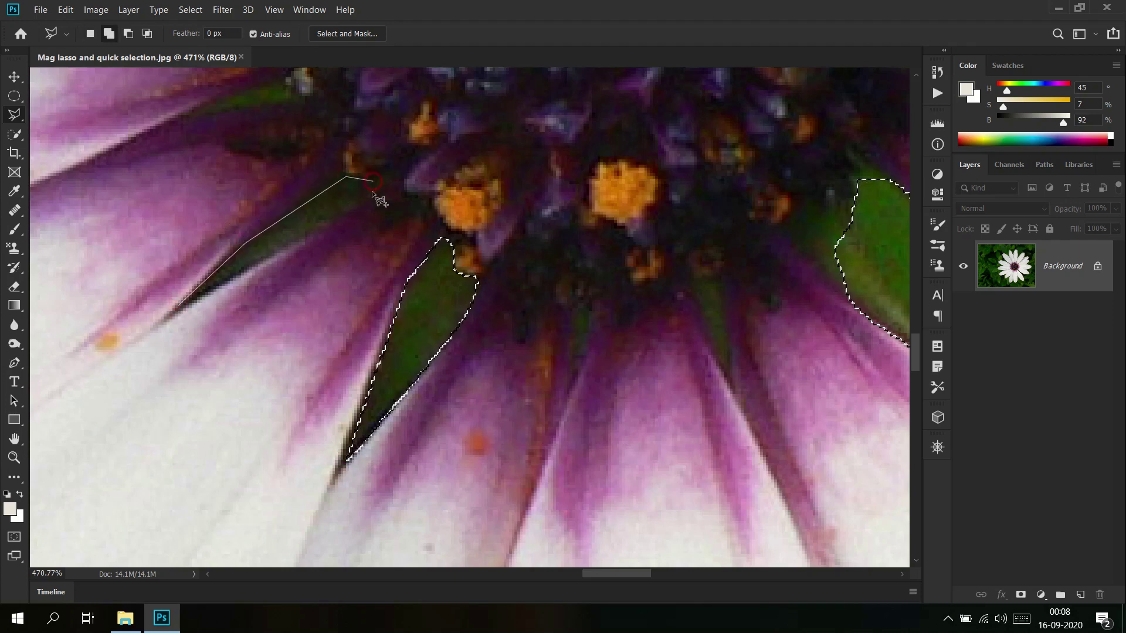
click(199, 300)
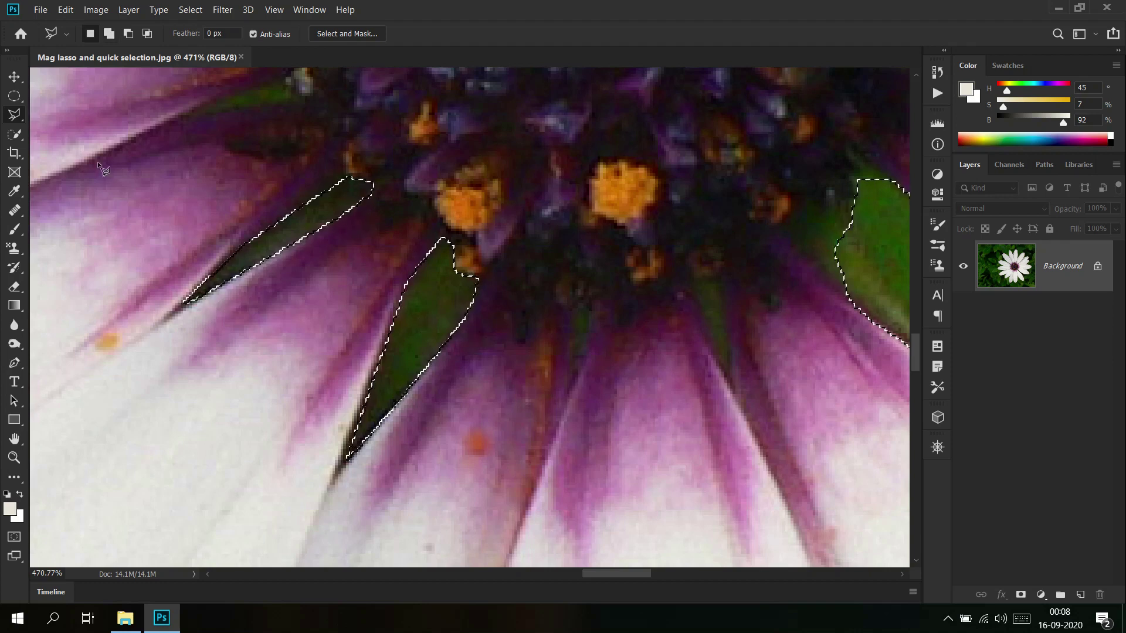
shift+click(190, 115)
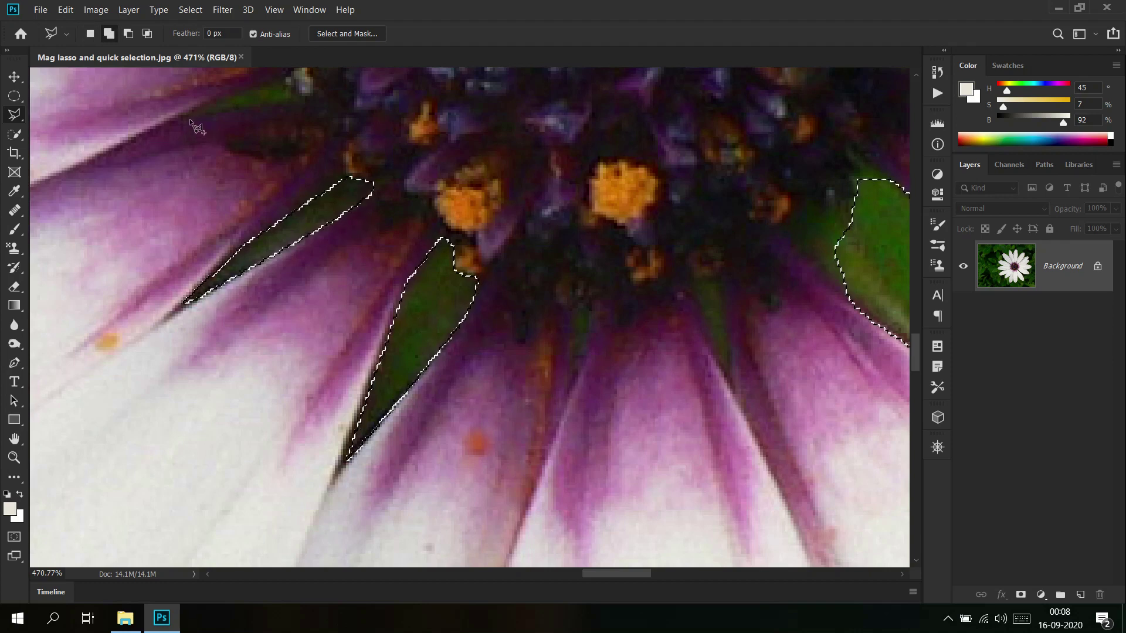
click(287, 86)
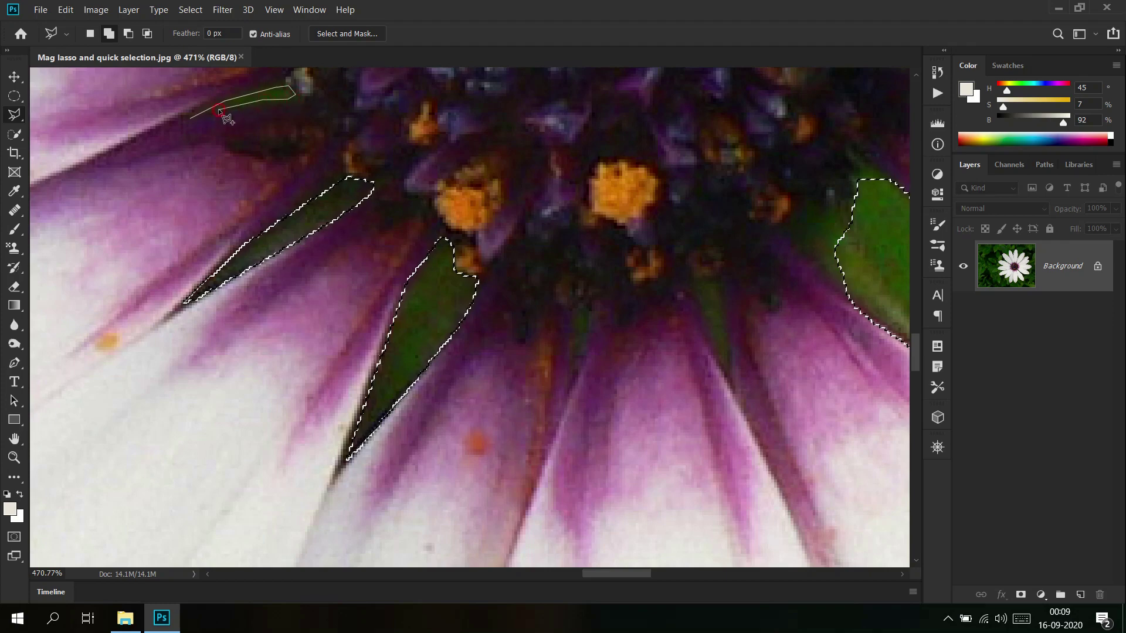
double_click(243, 110)
Add the narrow green gap below and slightly right of the flower's centre to the selection with the Polygonal Lasso
scroll(635, 351, down, 5)
scroll(635, 351, up, 6)
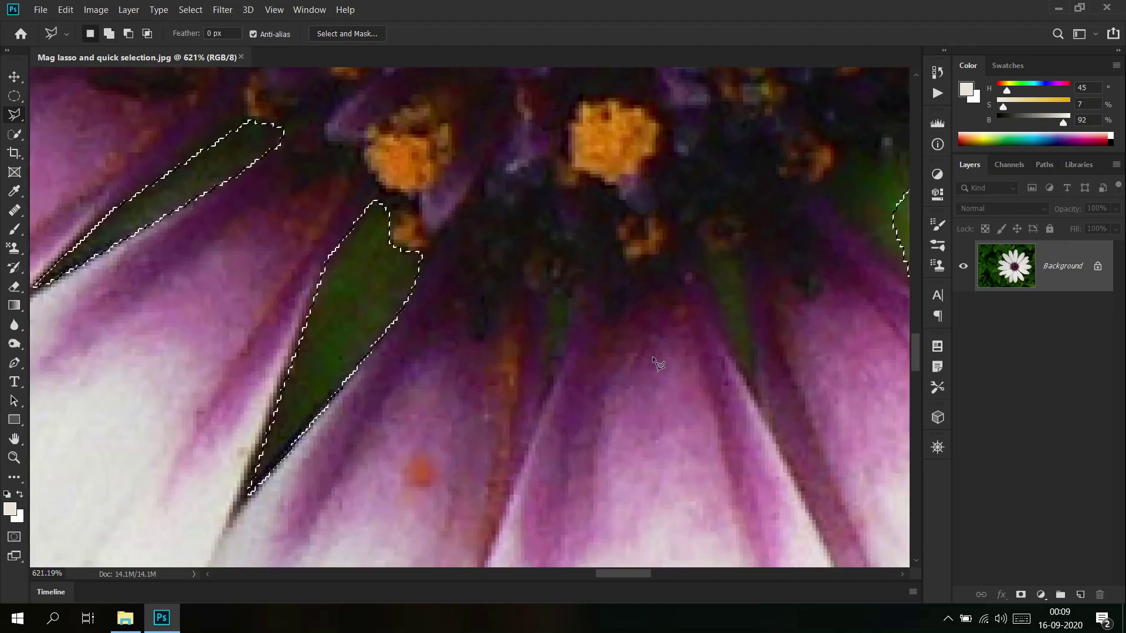
shift+click(742, 373)
click(721, 323)
click(721, 260)
click(745, 318)
click(750, 379)
Add the tiny green gap directly below the flower's centre to the selection with the Polygonal Lasso
shift+click(542, 376)
click(540, 311)
click(552, 286)
click(567, 293)
click(542, 376)
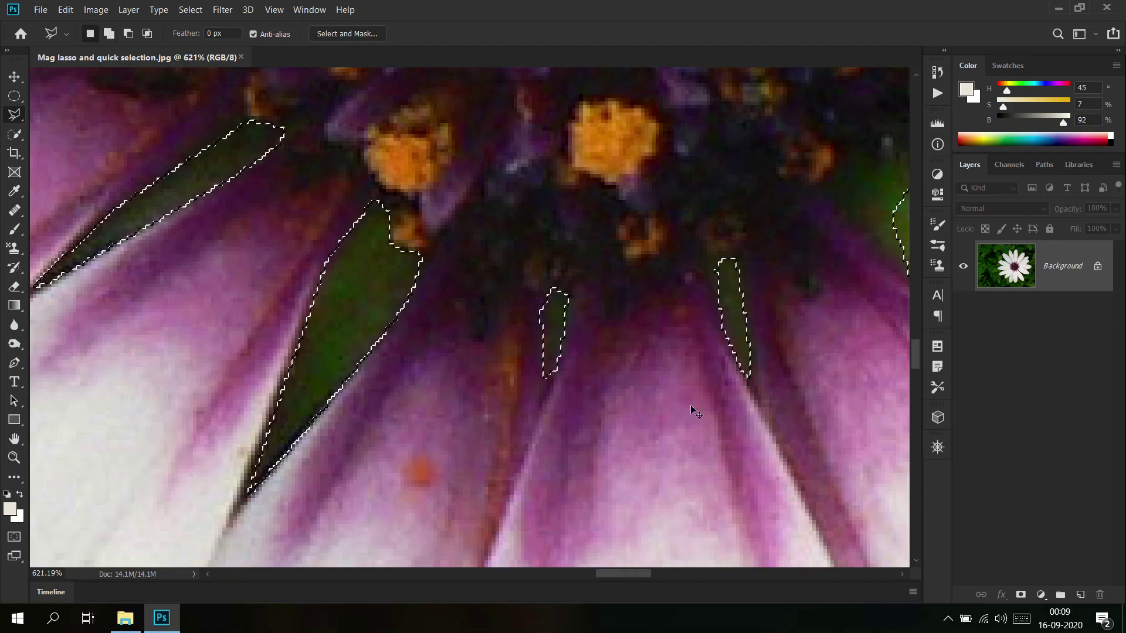
Switch to the Move tool and invert the background selection so that the flower is selected
scroll(587, 387, down, 11)
scroll(536, 389, down, 4)
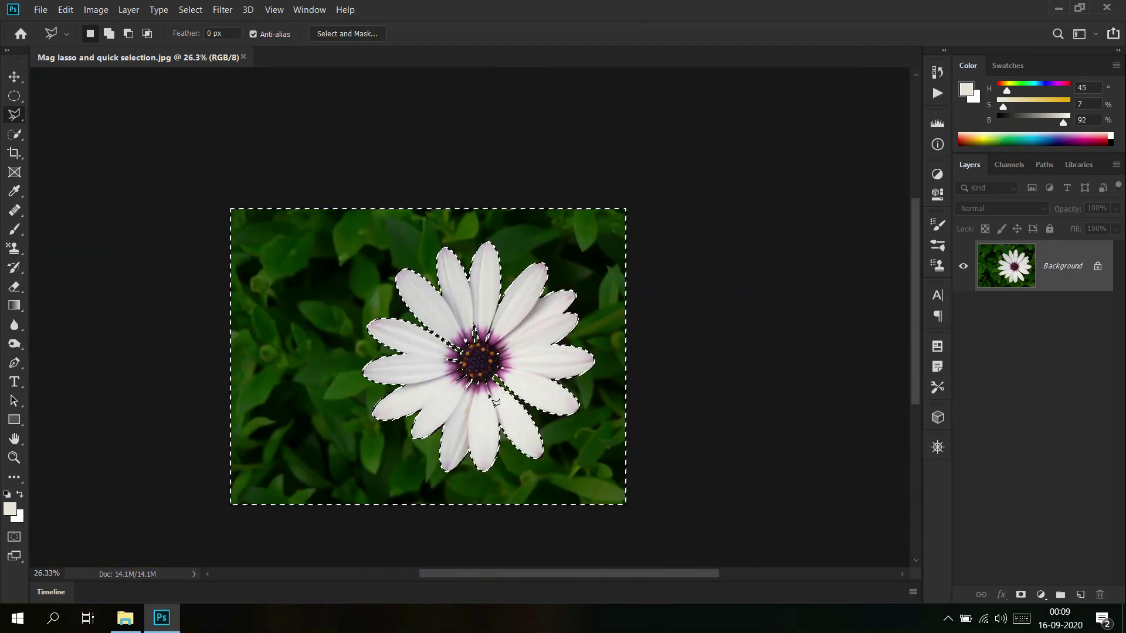
click(14, 78)
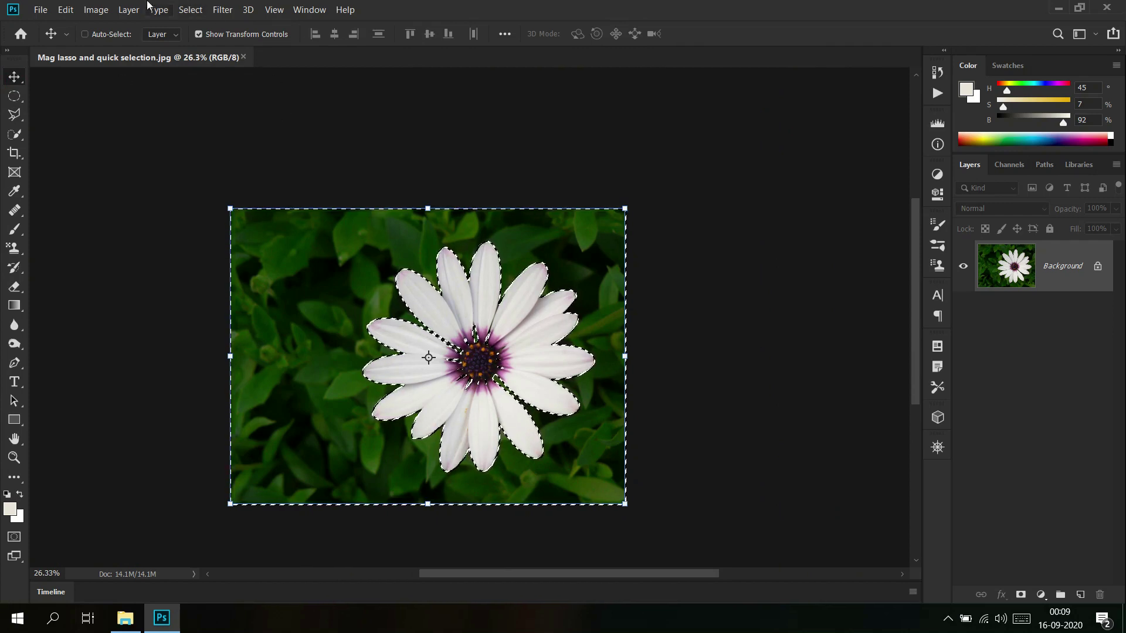
click(190, 9)
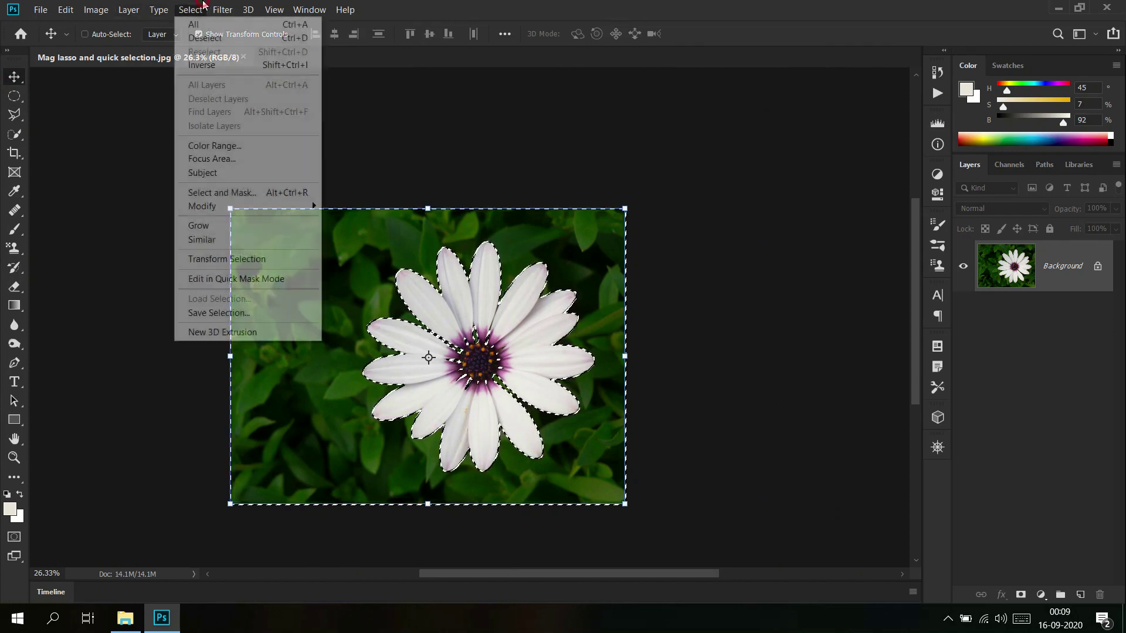
click(202, 65)
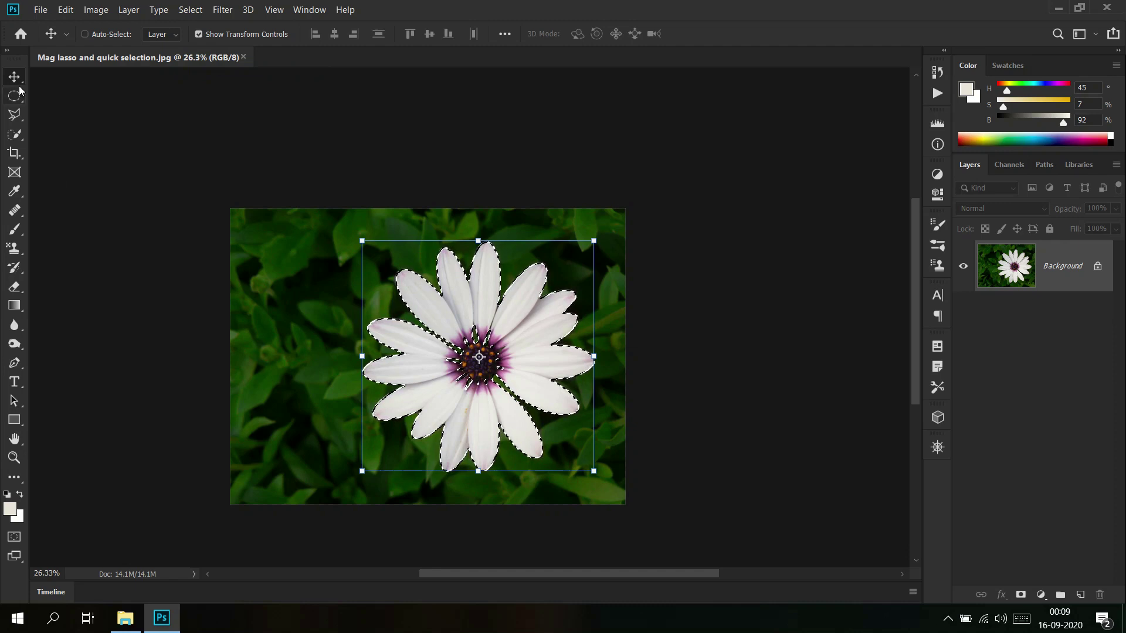
Try moving the selected flower to the left on the Background layer, and undo the move
drag(517, 335, 385, 359)
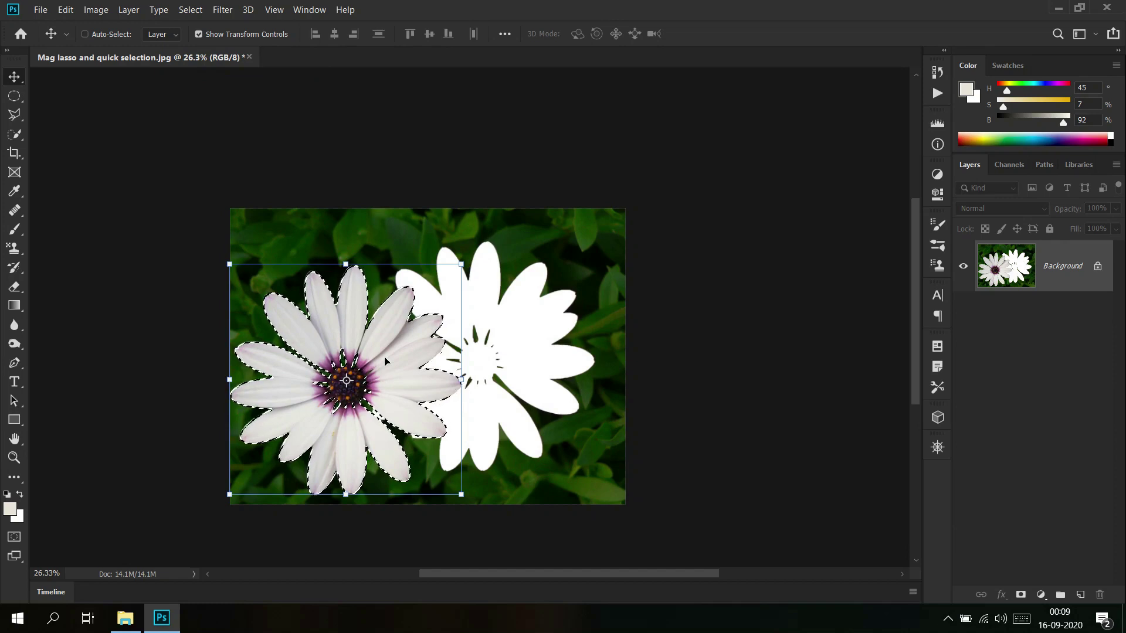
key(ctrl+z)
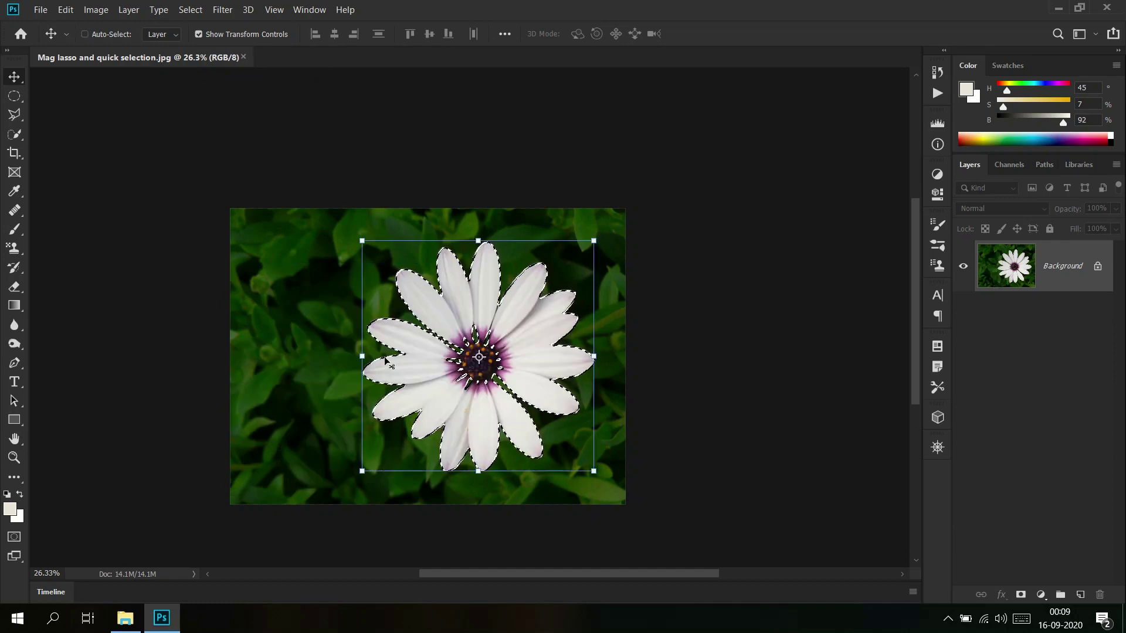
Copy the selected flower to a new layer and move the copy partly beyond the image's upper-left corner
key(ctrl+j)
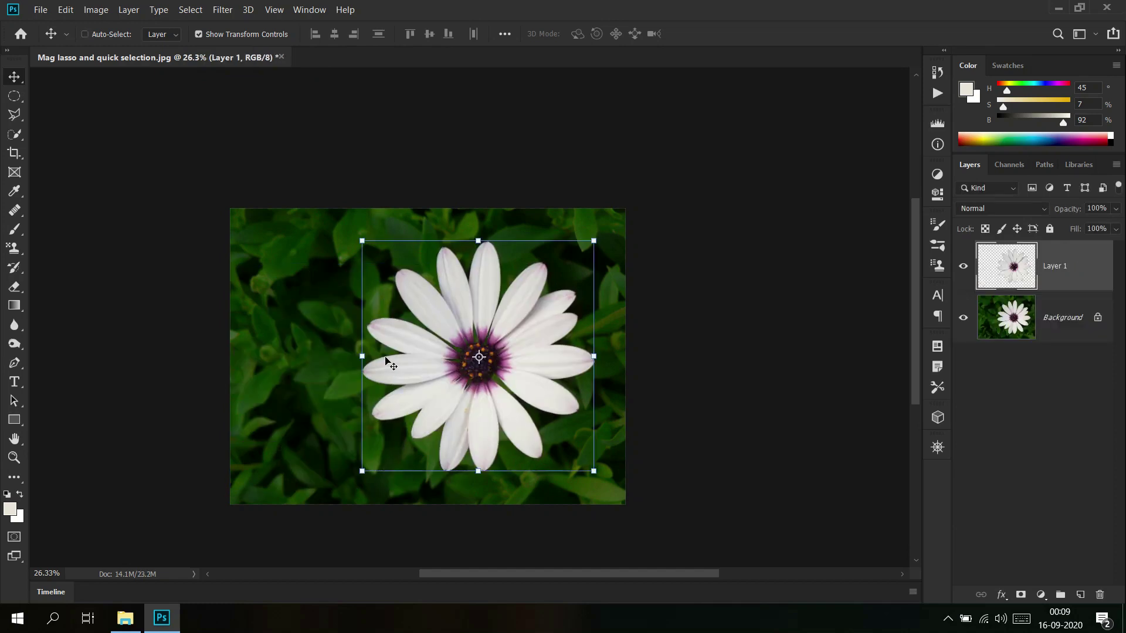
drag(530, 358, 275, 218)
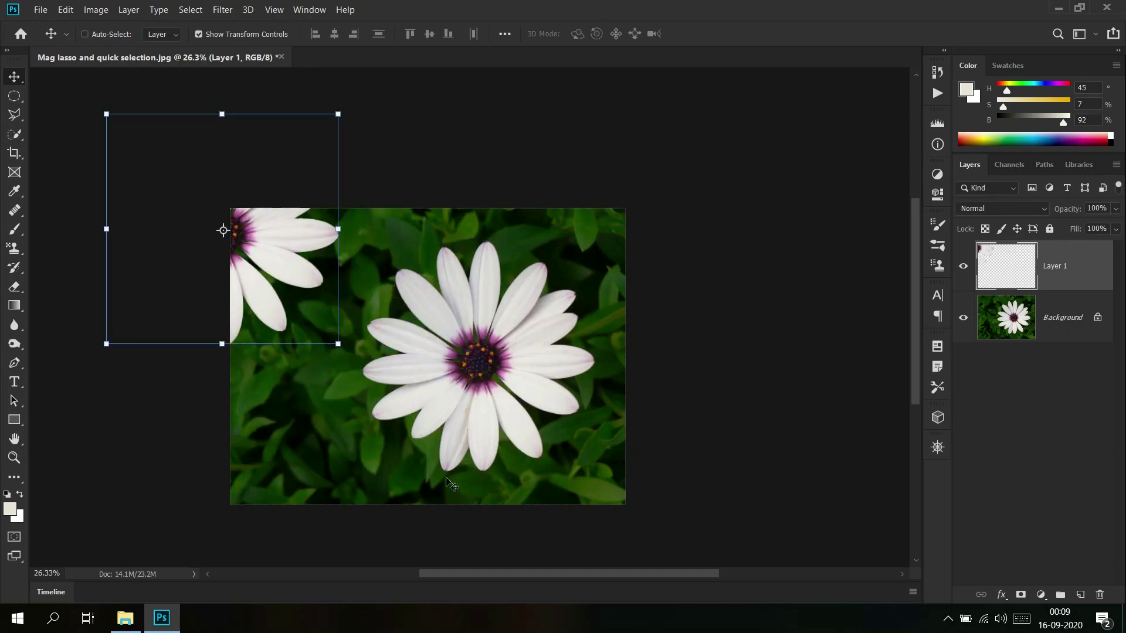
drag(286, 275, 282, 269)
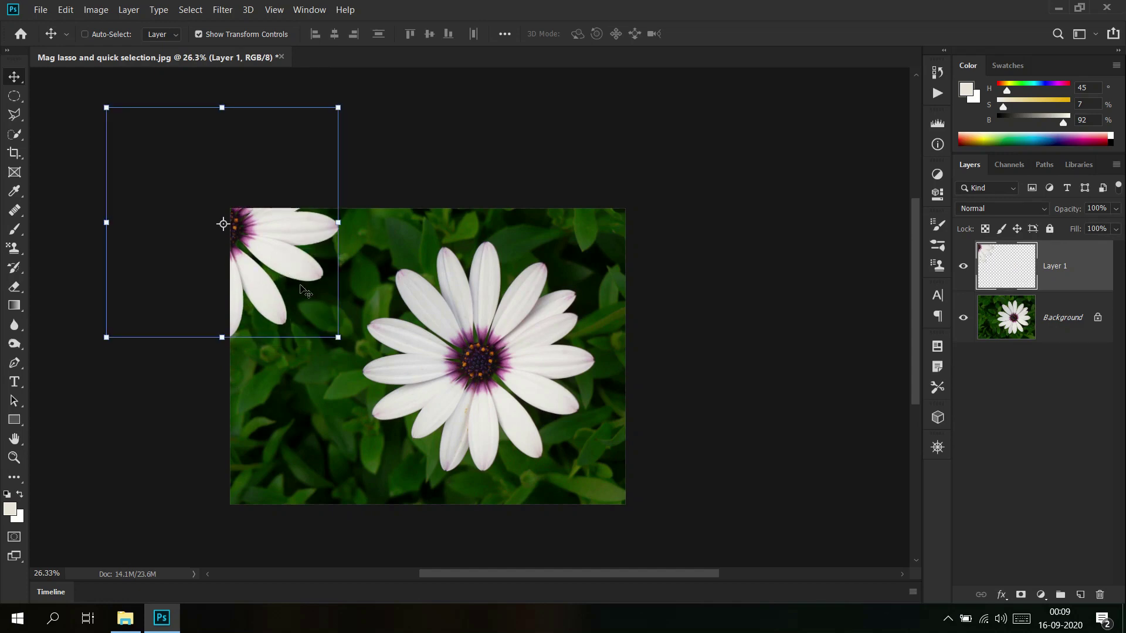
Duplicate the flower copy three times, placing the duplicates at the image's lower-left, upper-right and lower-right corners
alt+click(269, 343)
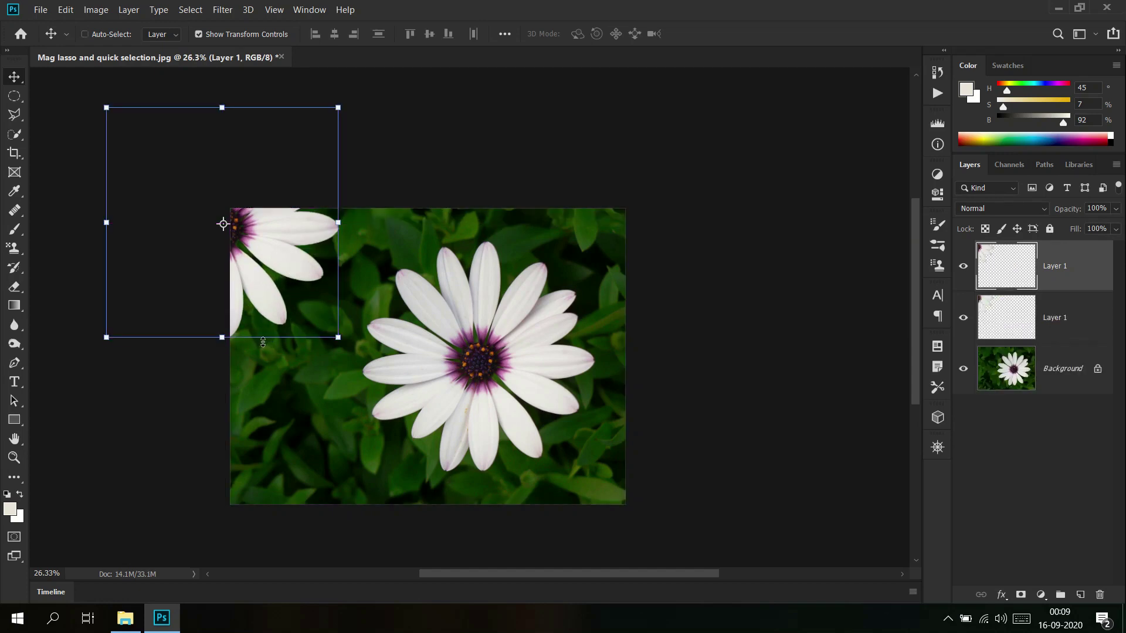
drag(288, 223, 724, 154)
key(ctrl+j)
drag(639, 202, 651, 218)
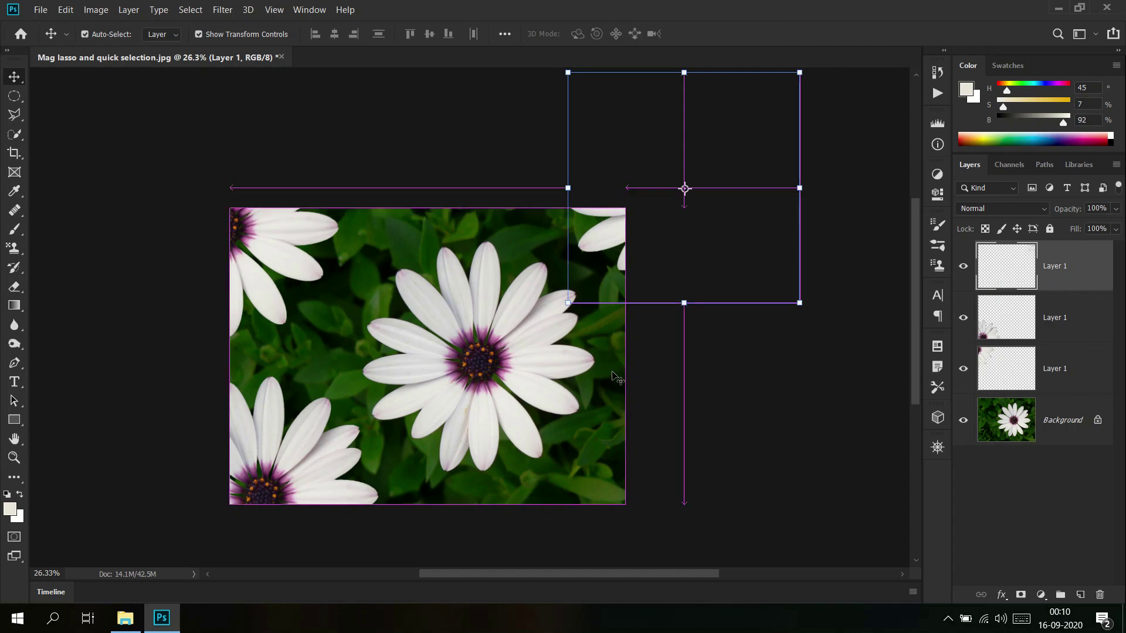
key(ctrl+j)
drag(673, 226, 591, 551)
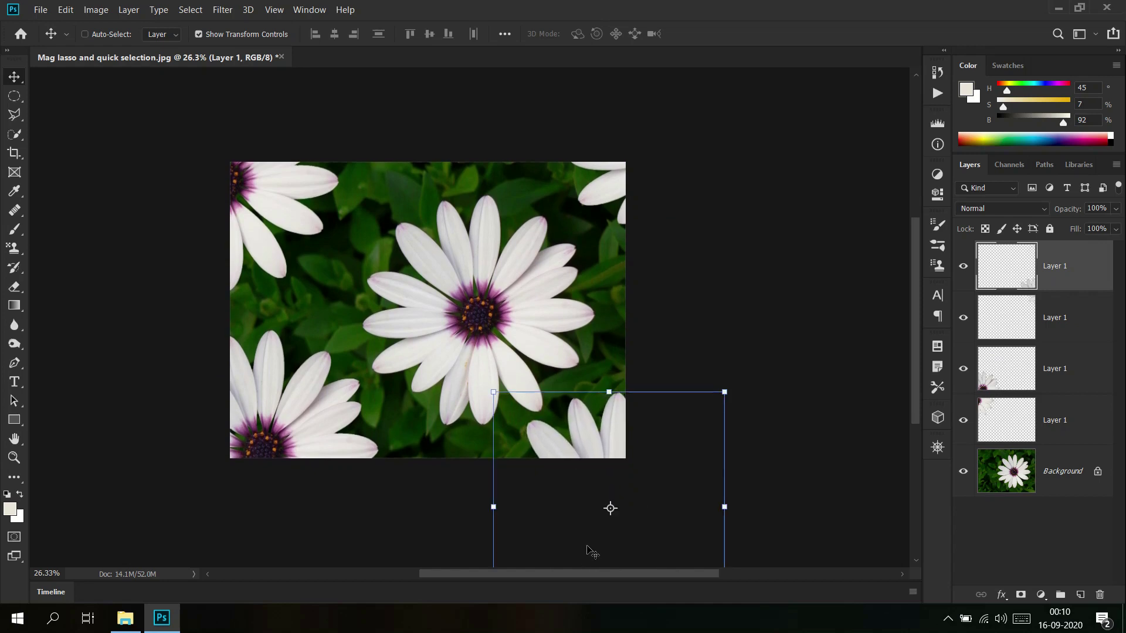
Set the marquee tool to rectangular and move the lower-right flower copy further up and left into the image
click(11, 101)
scroll(474, 309, down, 3)
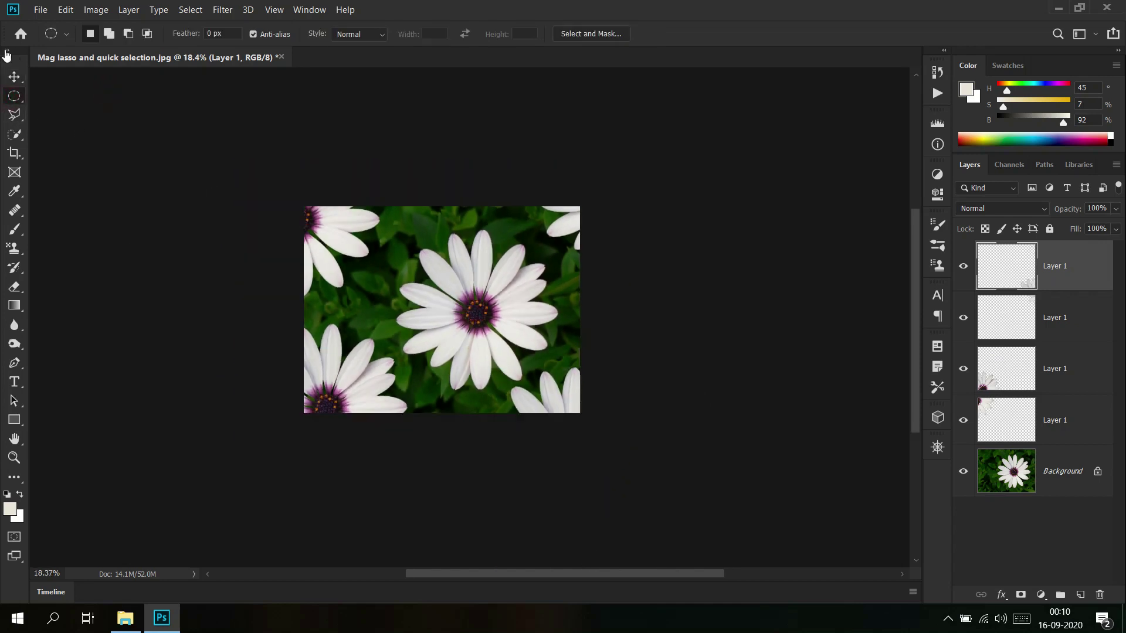
right_click(15, 96)
click(76, 94)
click(19, 80)
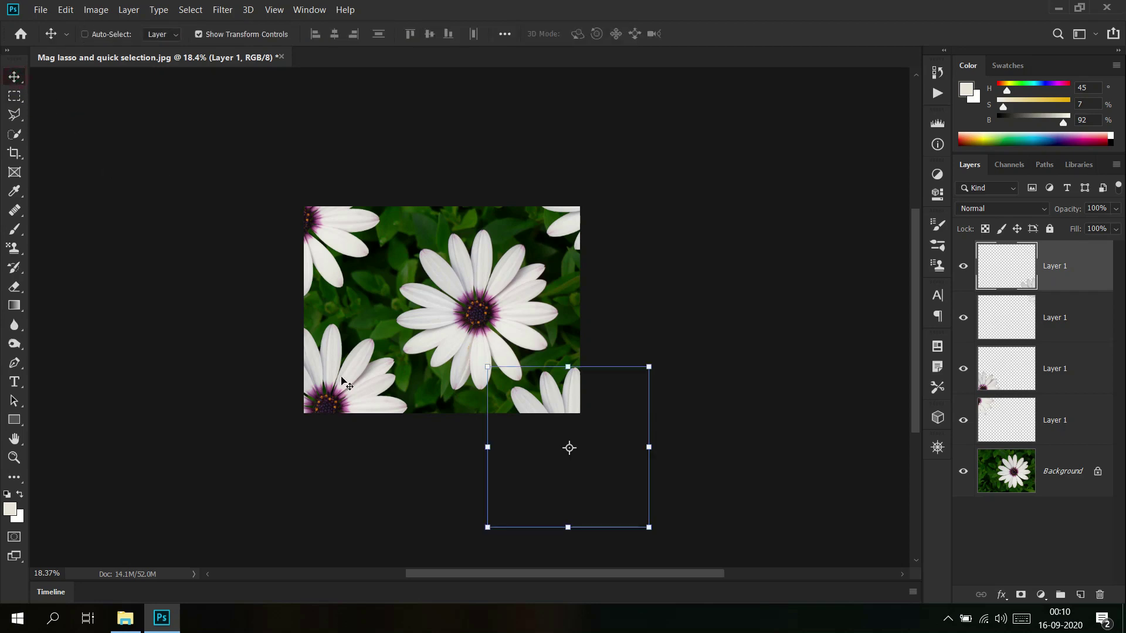
drag(572, 408, 552, 374)
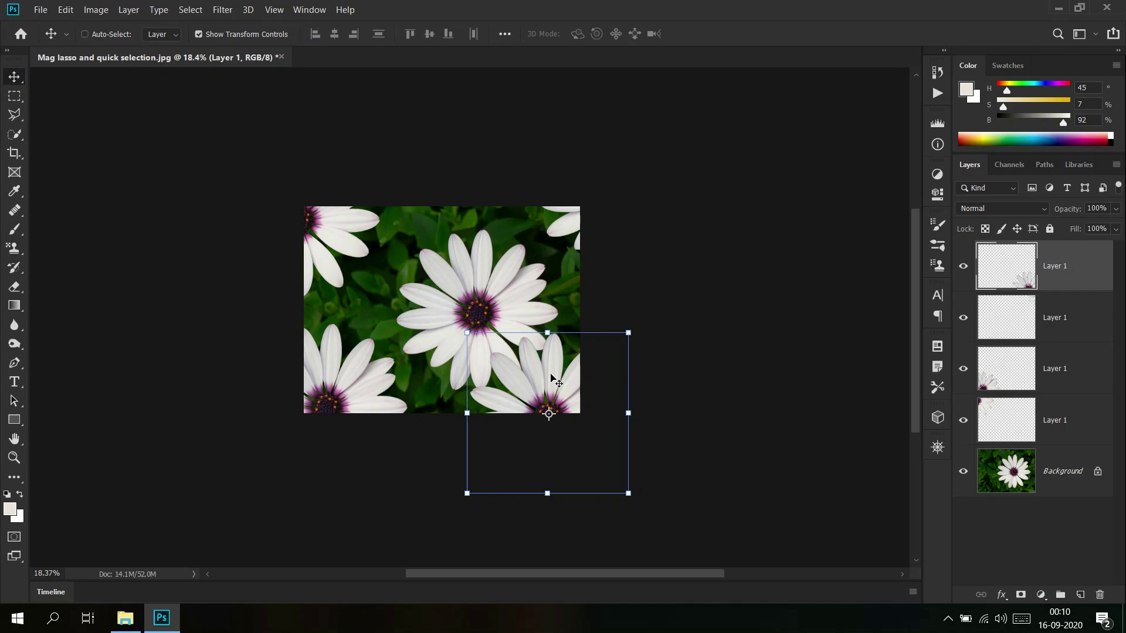
Switch to the Magic Wand tool and close the flower image without saving
click(20, 138)
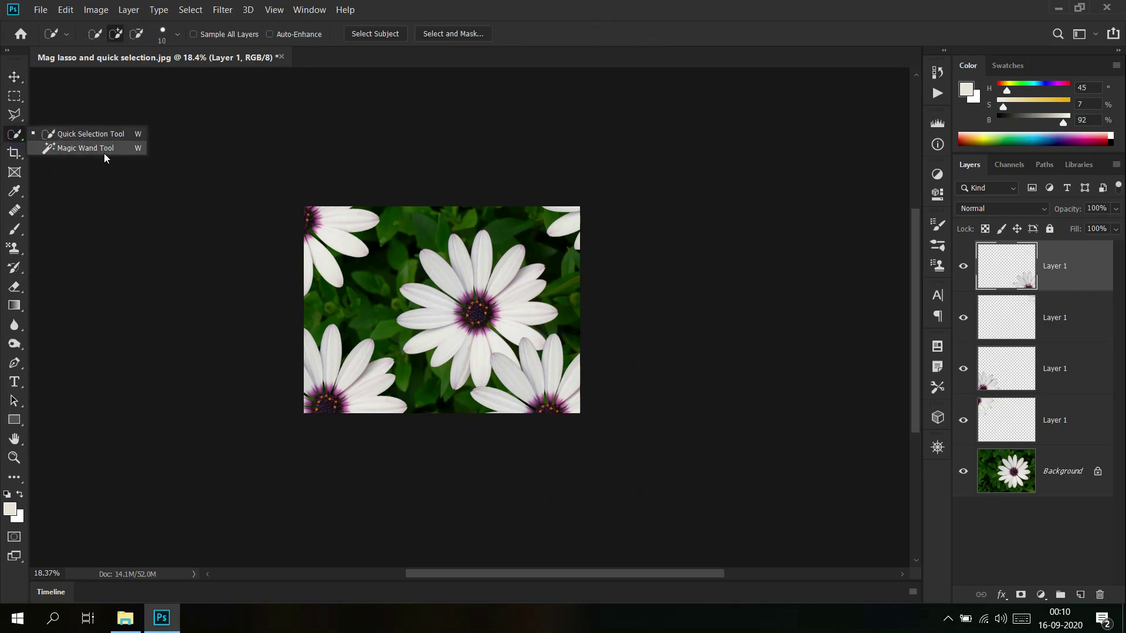
click(104, 153)
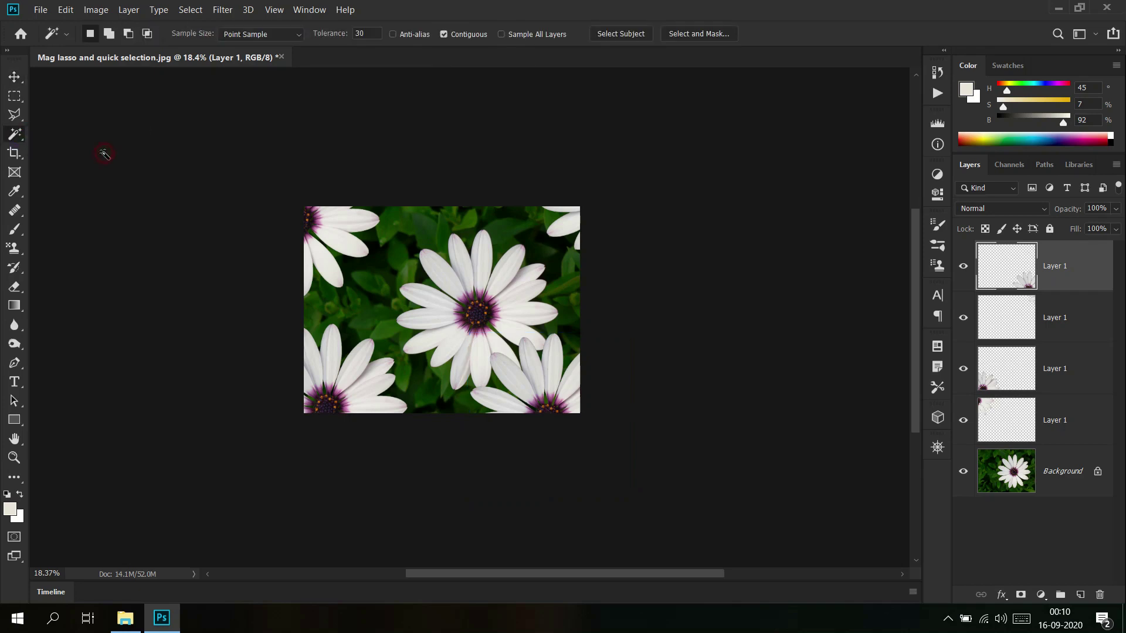
click(279, 58)
click(603, 245)
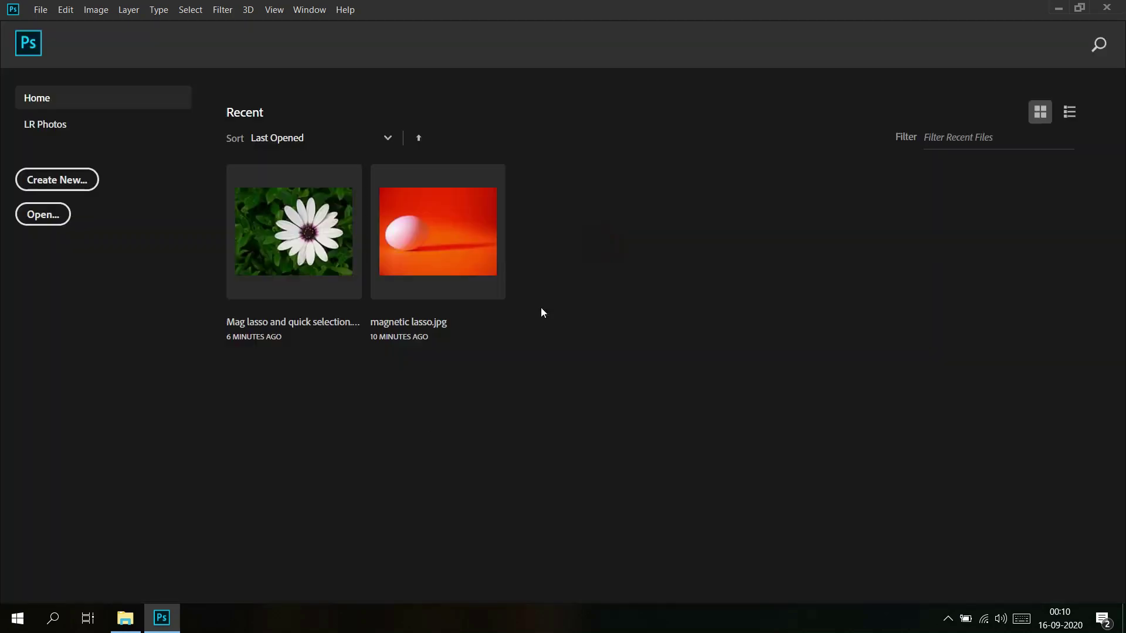
Open magic wand smh.psd from File Explorer and hide the Highlights, Midtones and Shadows text layers
click(125, 619)
click(125, 618)
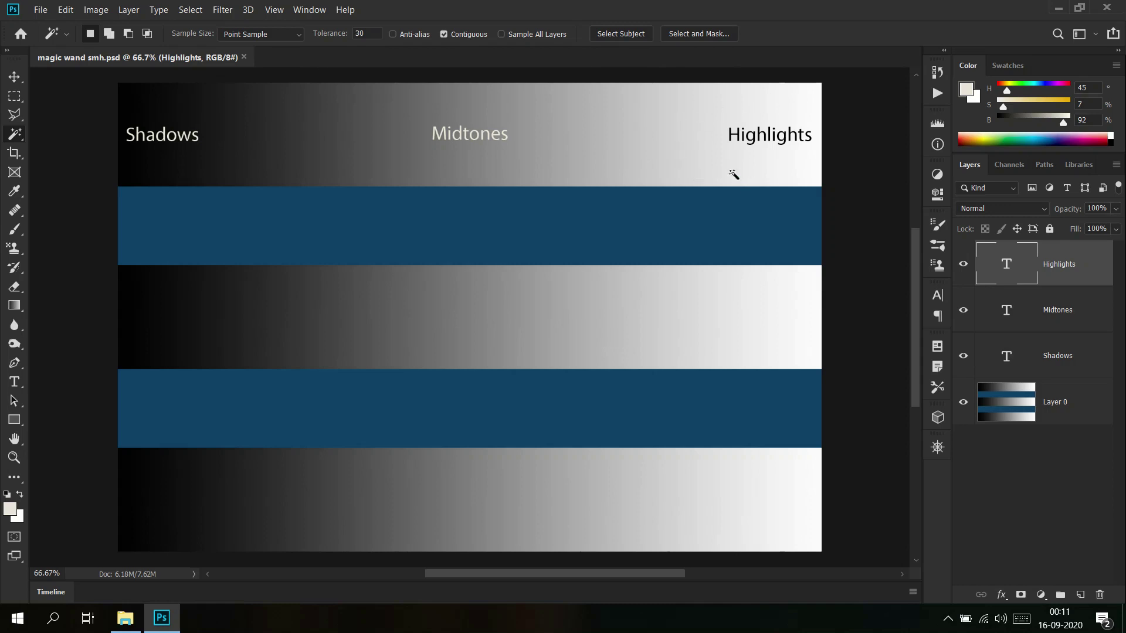
click(964, 264)
click(963, 309)
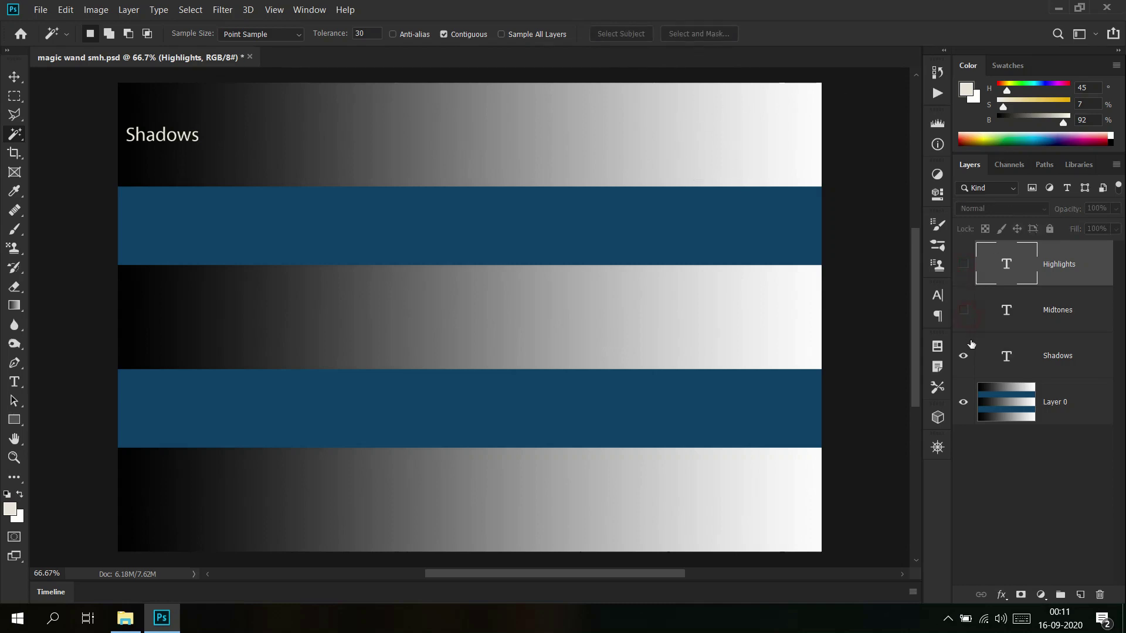
click(964, 356)
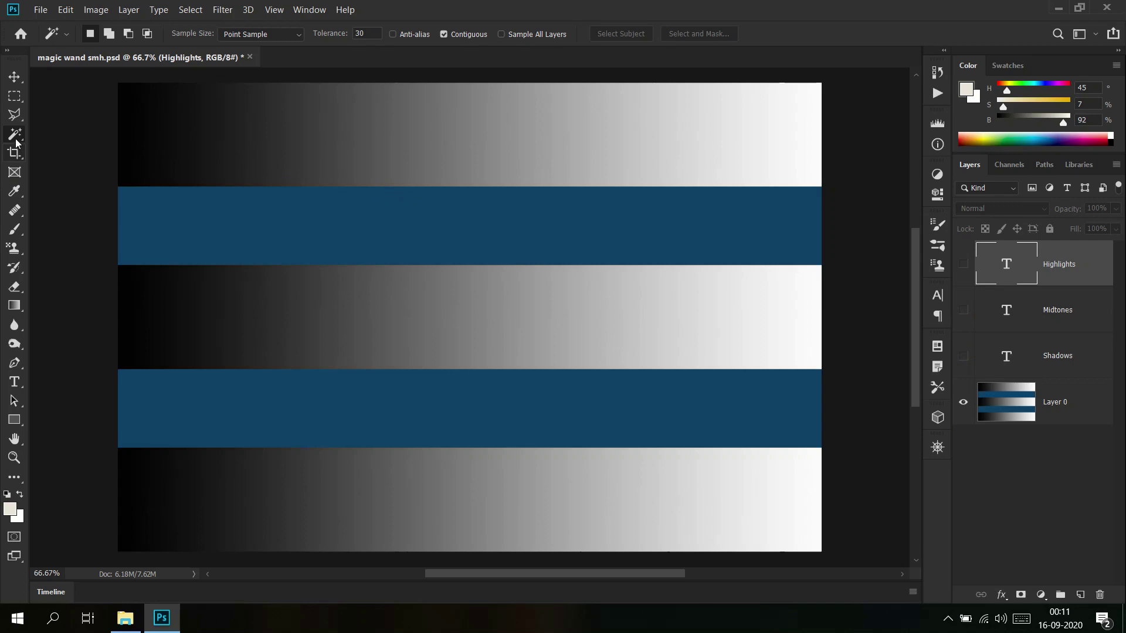
Reset the Magic Wand tool to its default settings and use it to select the midtones and darker greys of the top gradient
right_click(52, 34)
click(94, 36)
key(ctrl+z)
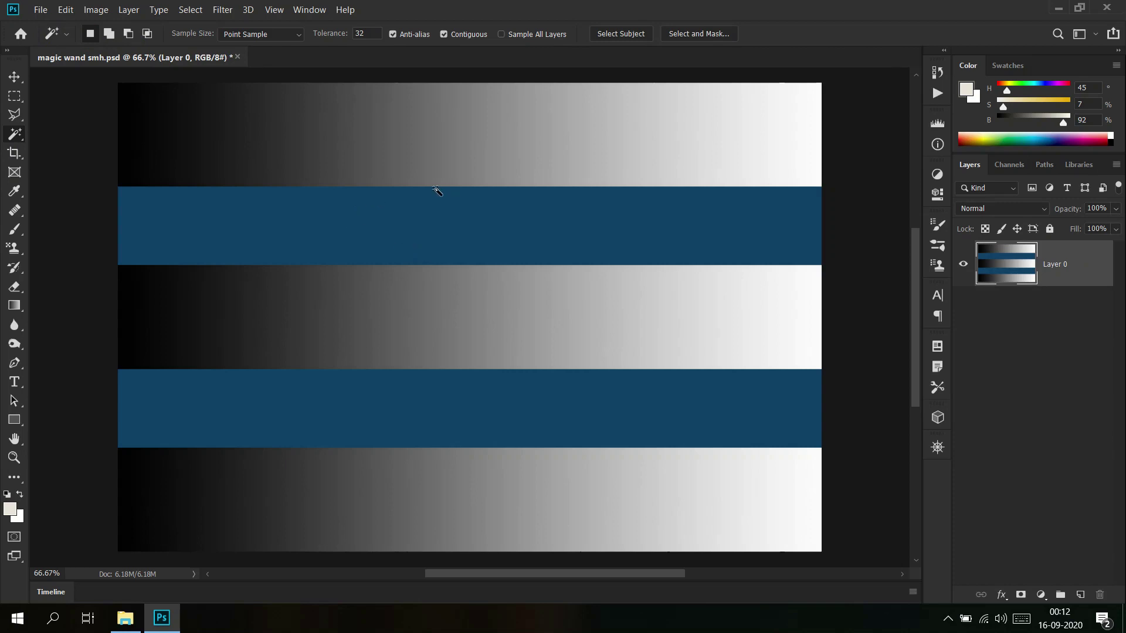
click(479, 142)
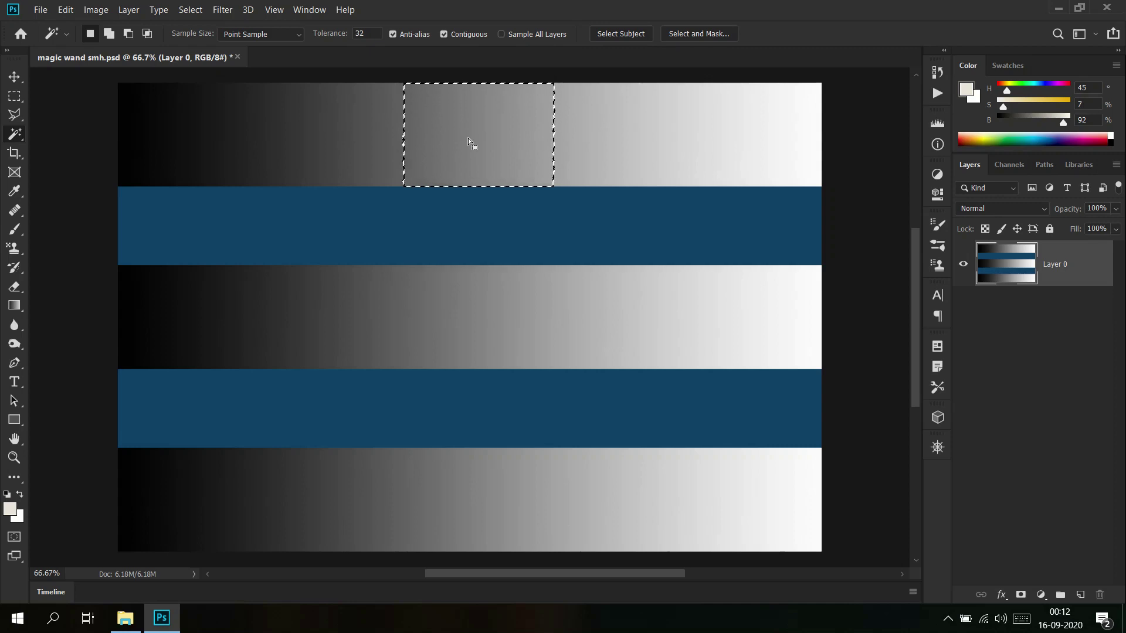
click(354, 141)
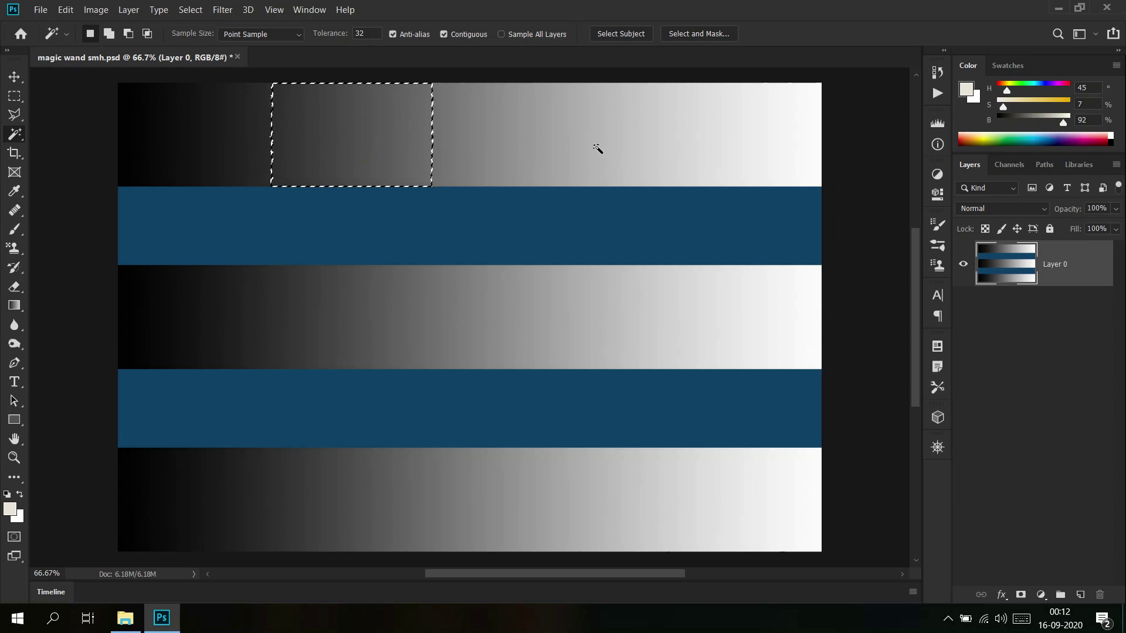
Set the Magic Wand tolerance to 1 and select the upper blue band
click(373, 27)
drag(370, 33, 332, 36)
text(1)
click(435, 226)
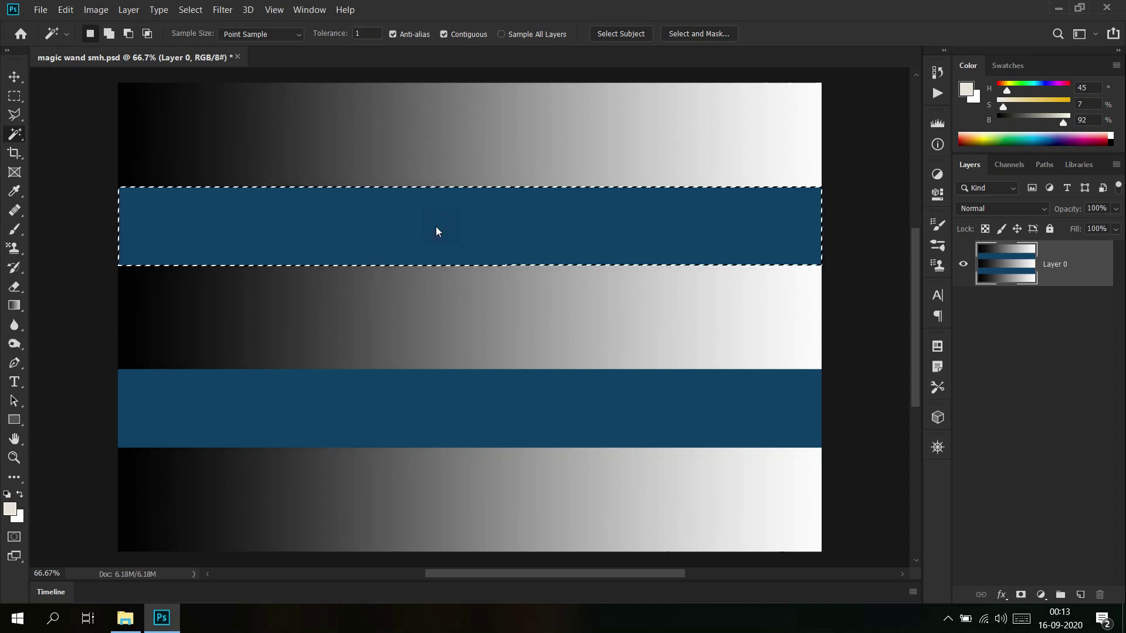
Set the Magic Wand tolerance to 0, clear the selection and select the lower blue band
click(368, 34)
text(0)
key(ctrl+d)
click(430, 386)
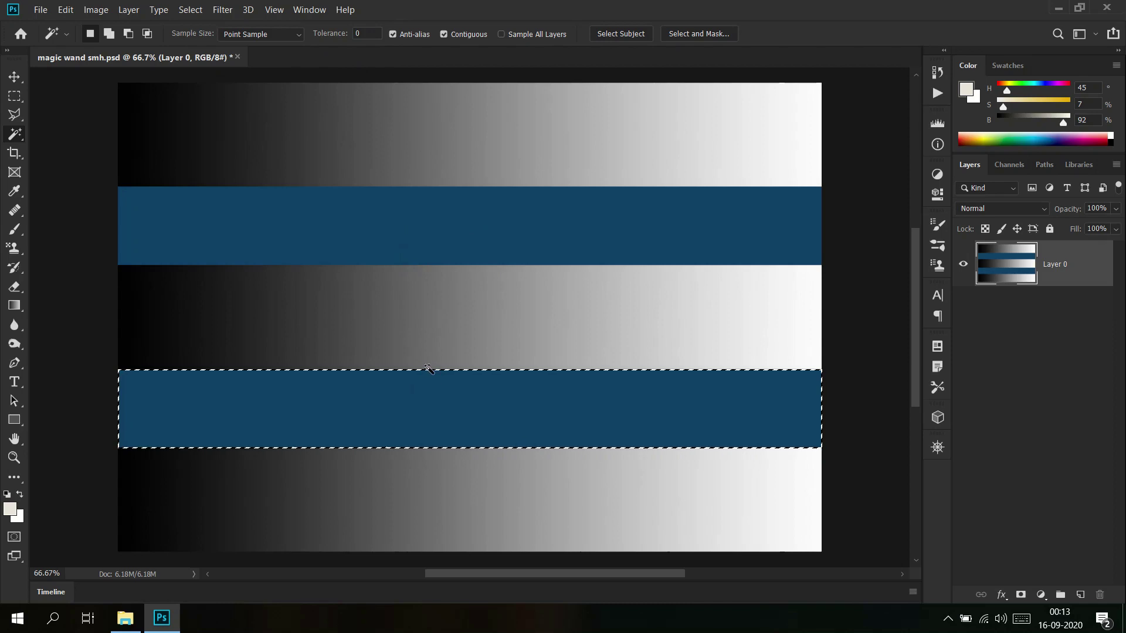
Set the Magic Wand tolerance to 1 and select narrow strips of dark grey in the top gradient
click(365, 33)
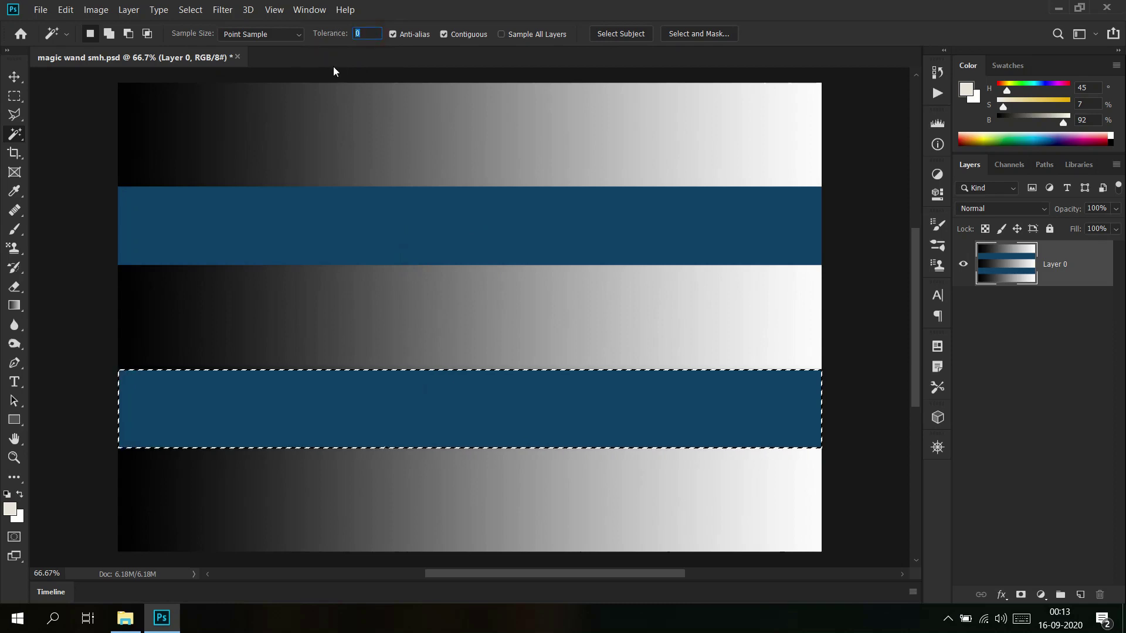
text(1)
click(353, 139)
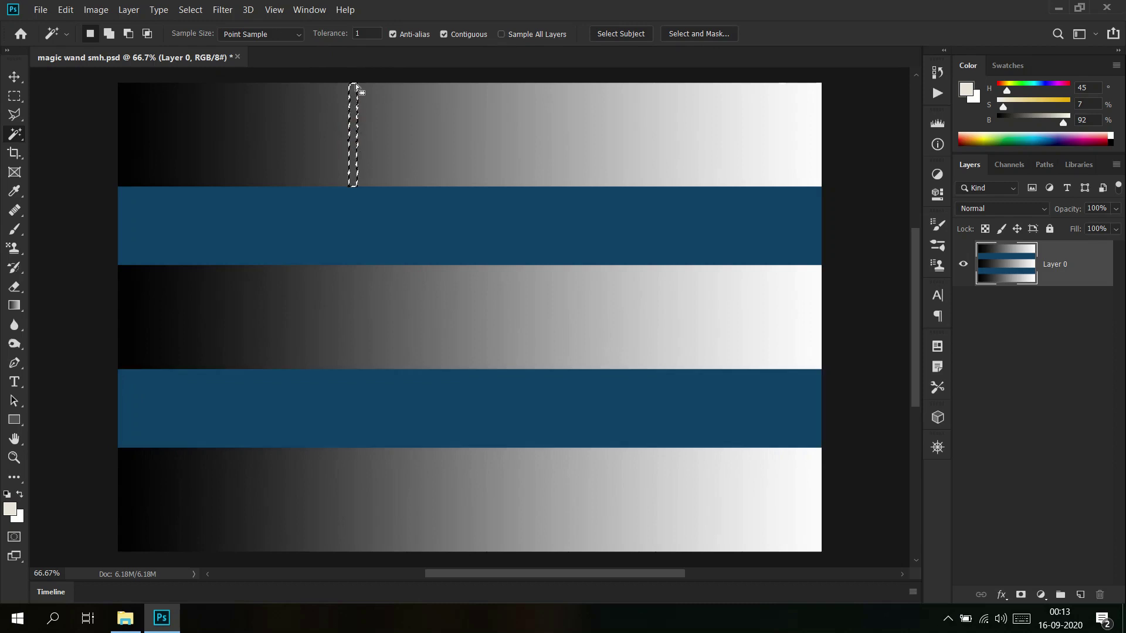
click(369, 204)
click(381, 141)
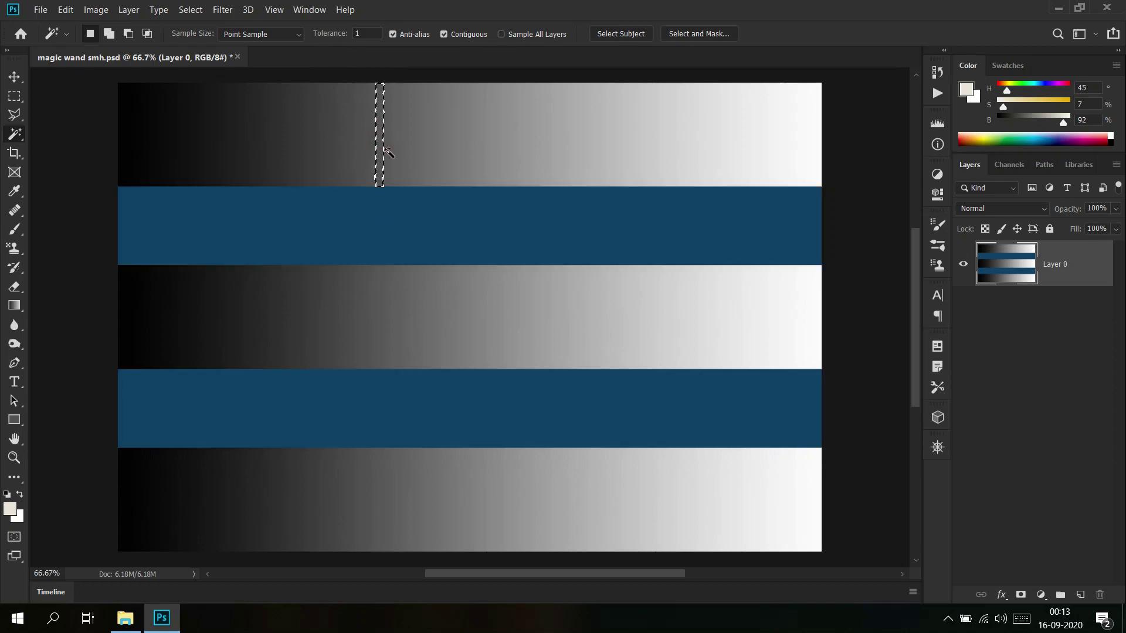
Set the tolerance to 50, select the top gradient's midtones, and with Contiguous turned off select the midtones of all three gradients
click(340, 36)
text(0)
click(471, 129)
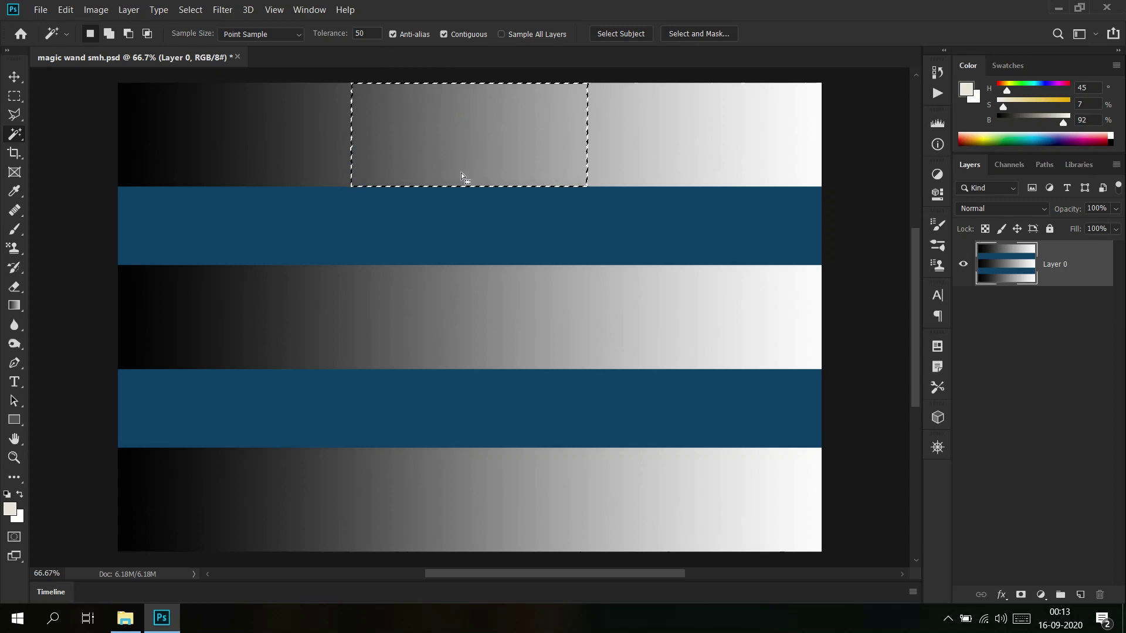
click(442, 35)
click(473, 317)
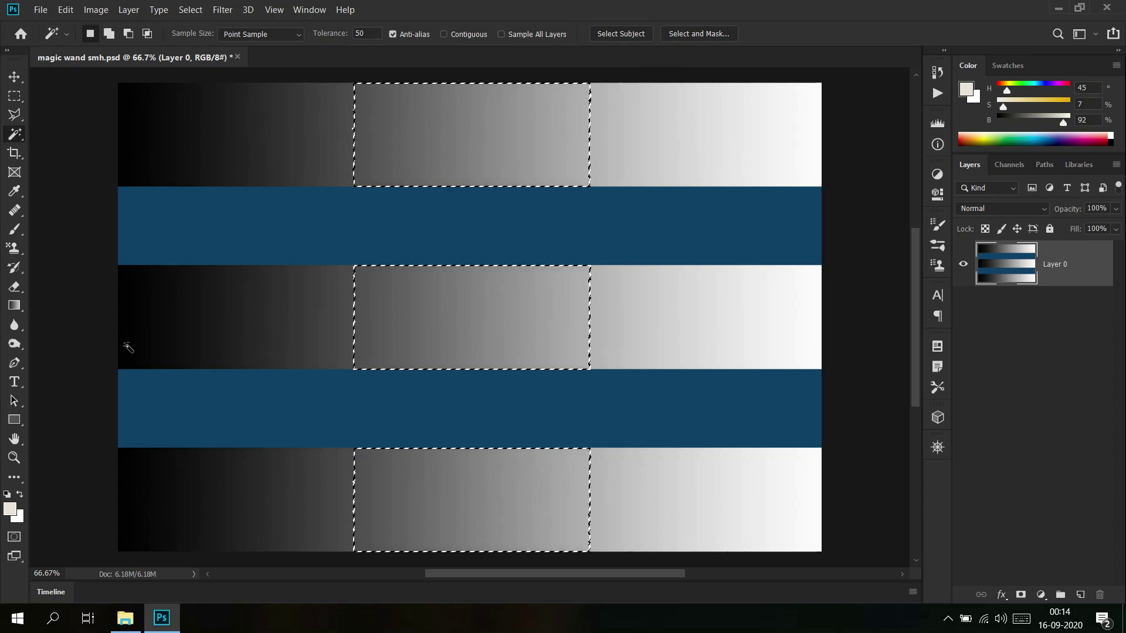
Close magic wand smh.psd without saving and open magic Wand example.jpg from File Explorer
click(237, 57)
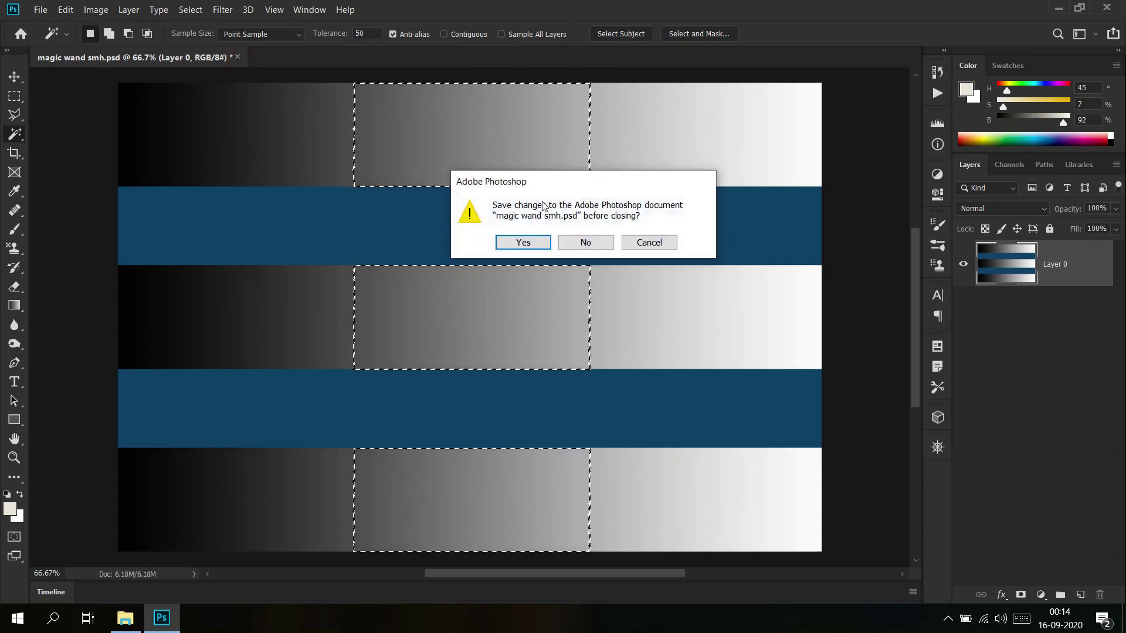
click(585, 242)
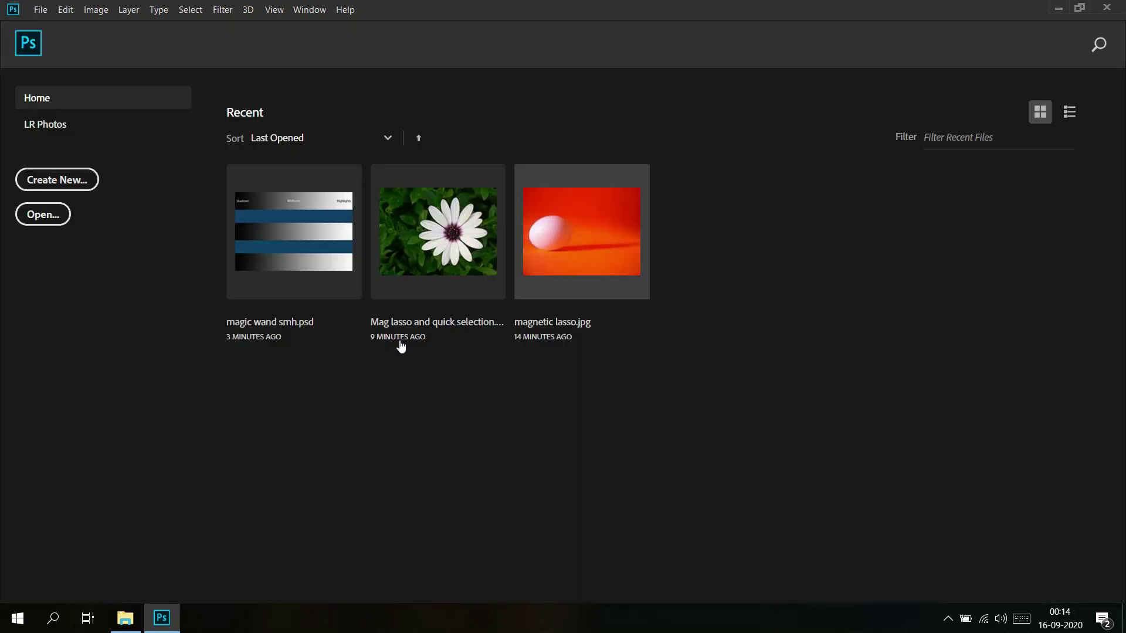
click(125, 618)
click(579, 111)
drag(591, 146, 110, 440)
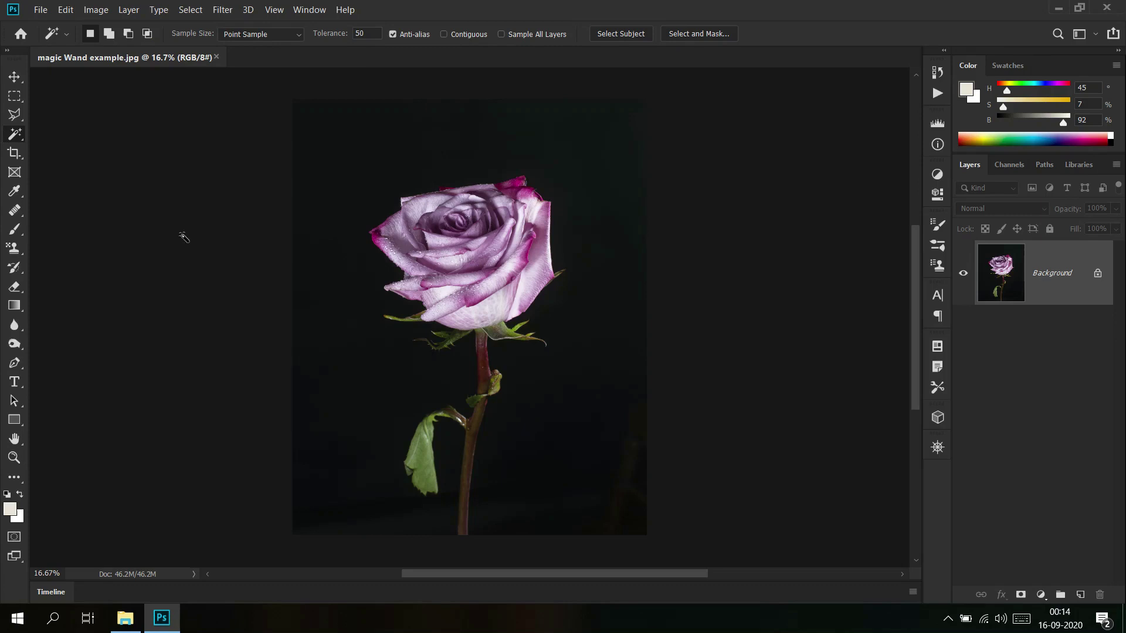
Select the dark background around the rose with the Magic Wand at tolerances of 32, 20 and 10
text(32)
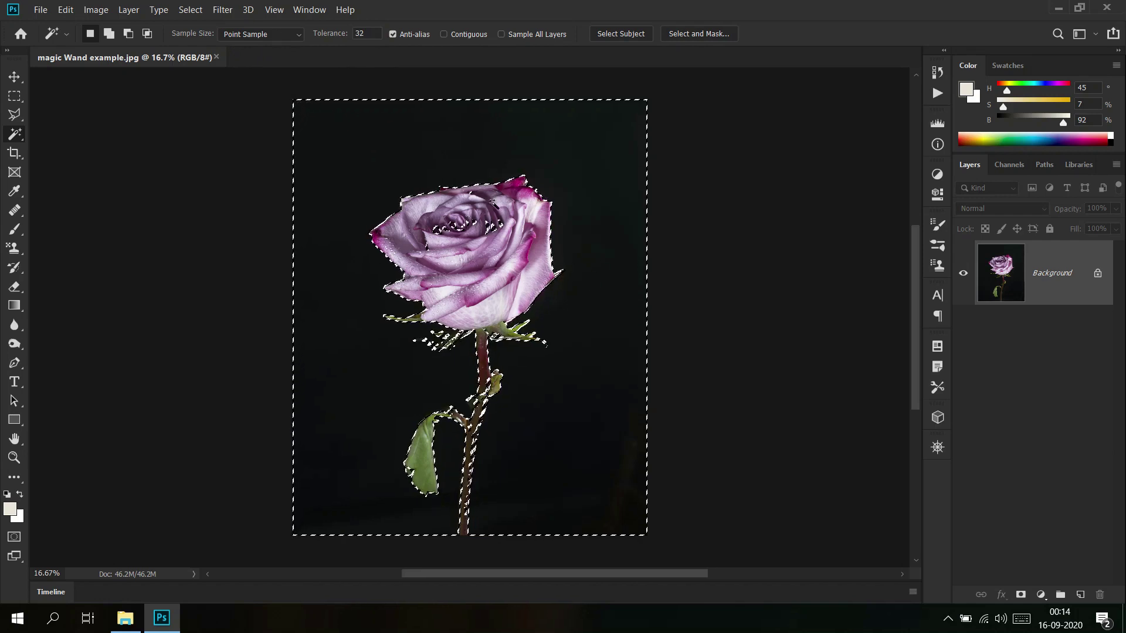
double_click(360, 34)
text(20)
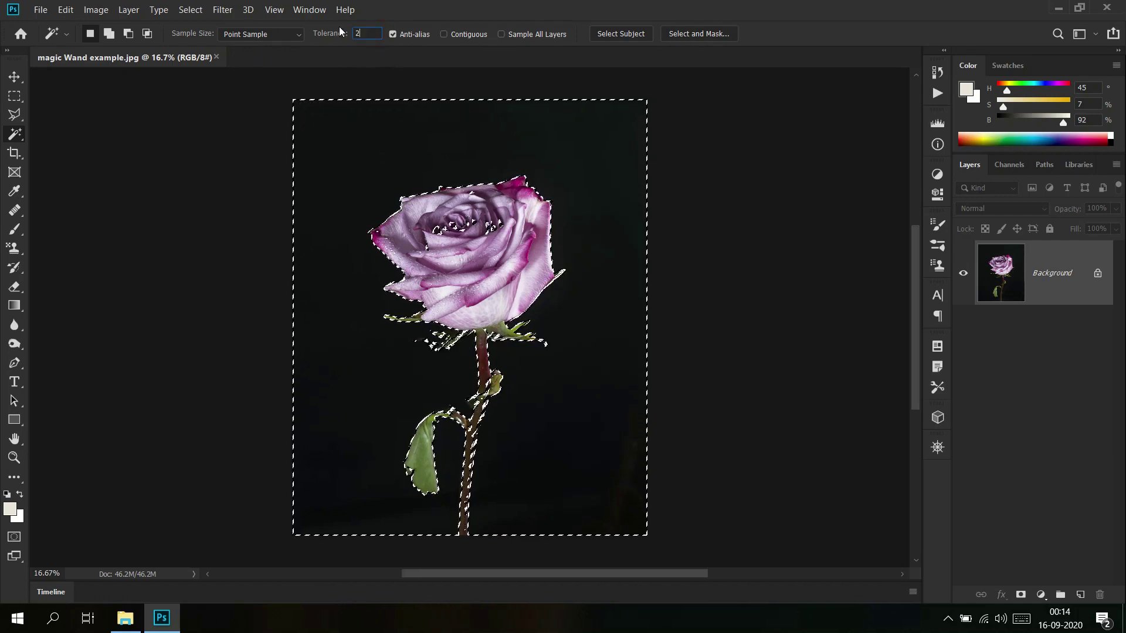
click(335, 264)
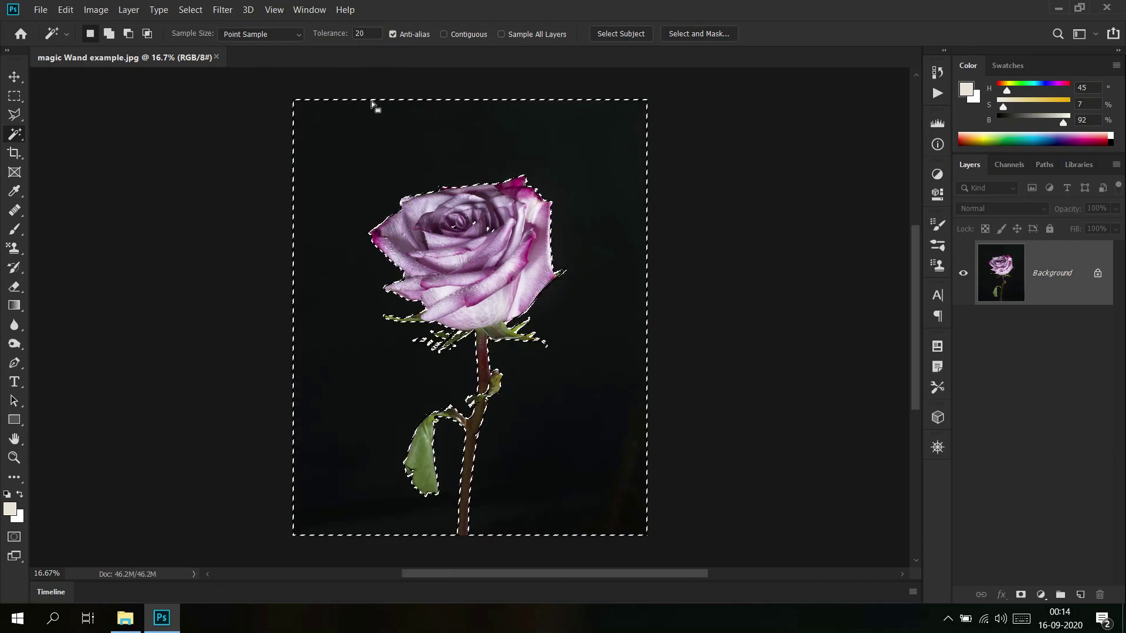
text(10)
click(344, 214)
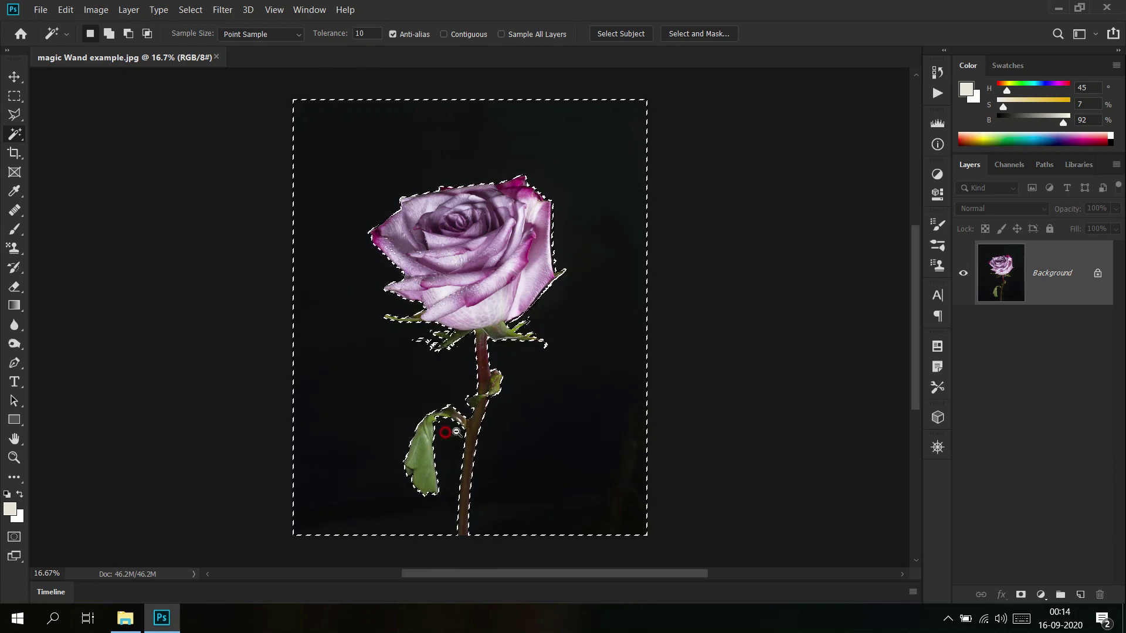
Try to subtract the dark spot at the stem's leaf joint from the selection with the Magic Wand, and undo it
scroll(484, 465, up, 3)
drag(484, 465, 437, 384)
scroll(528, 281, up, 3)
drag(499, 298, 460, 343)
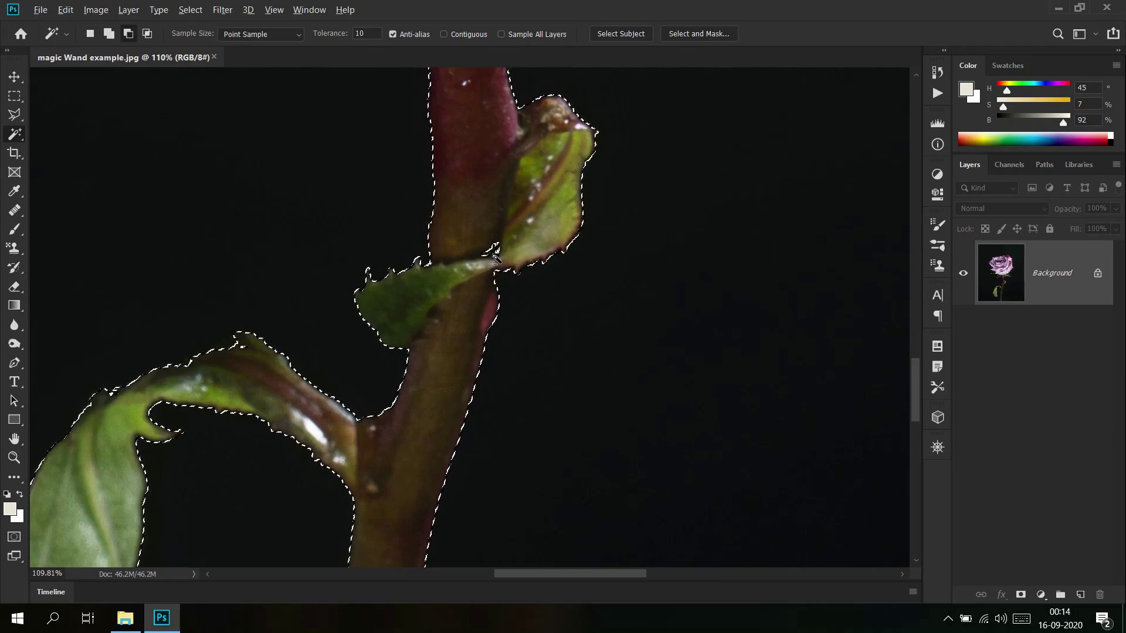
alt+click(499, 254)
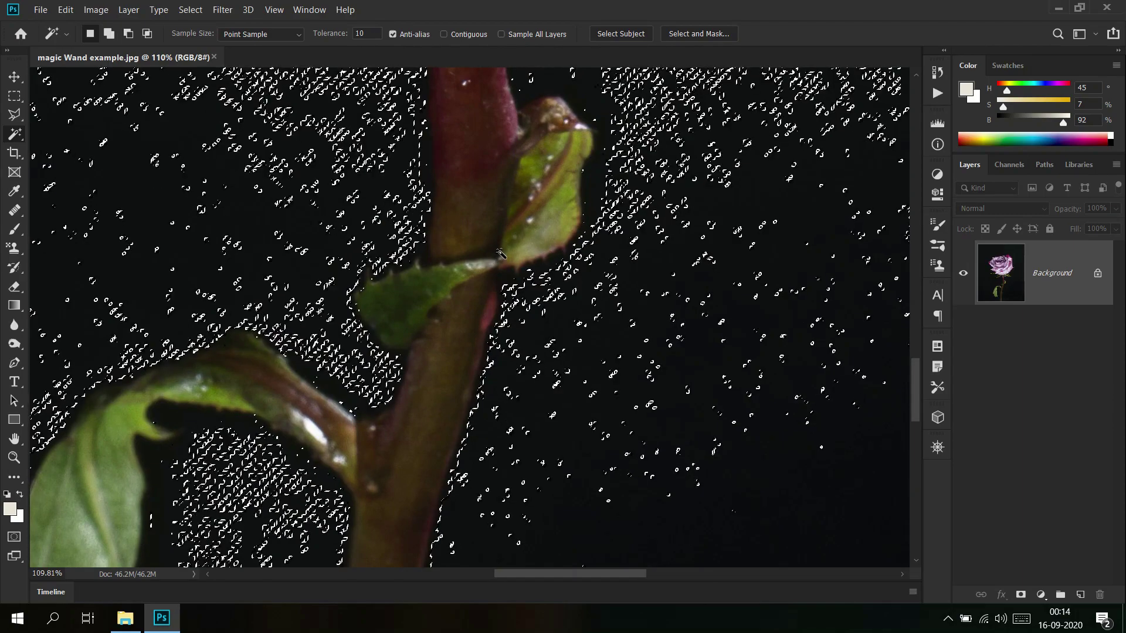
key(ctrl+z)
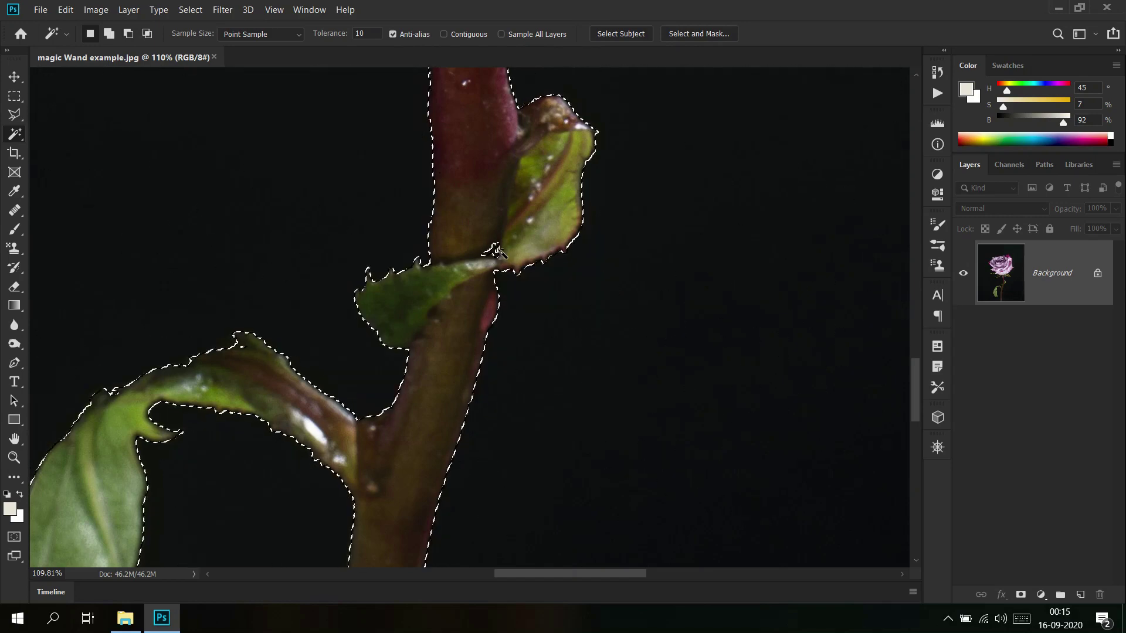
Subtract the stray selected patch at the stem's leaf joint from the selection with the Polygonal Lasso tool
click(15, 115)
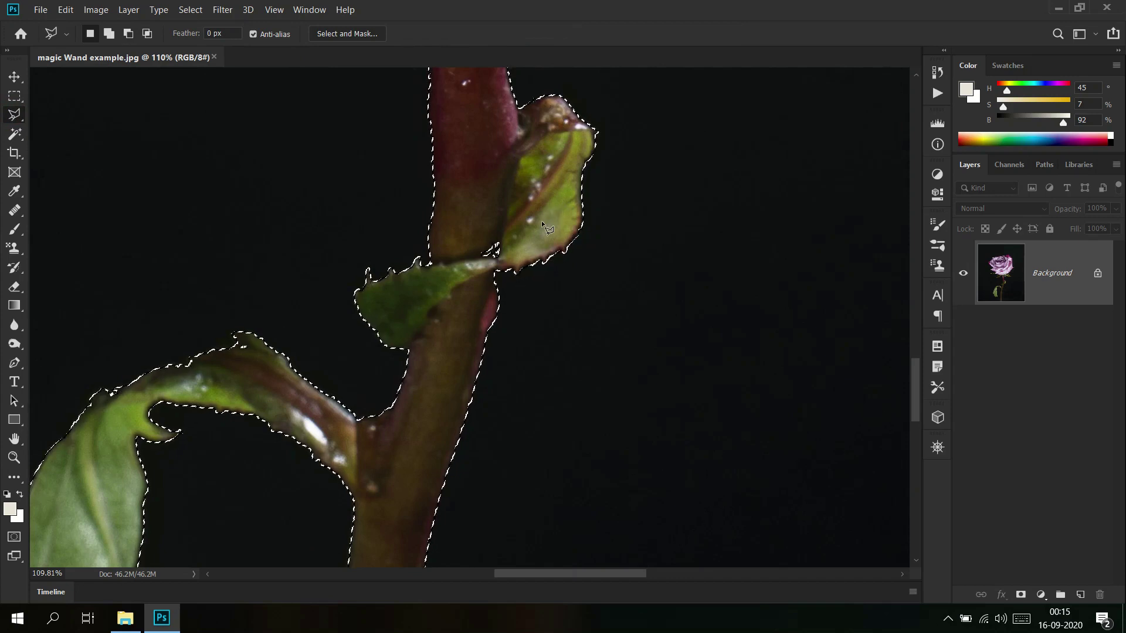
alt+click(520, 219)
click(460, 273)
Inspect the selection edge along the stem, the sepals and the outer petals of the rose for inaccuracies
drag(488, 157, 482, 409)
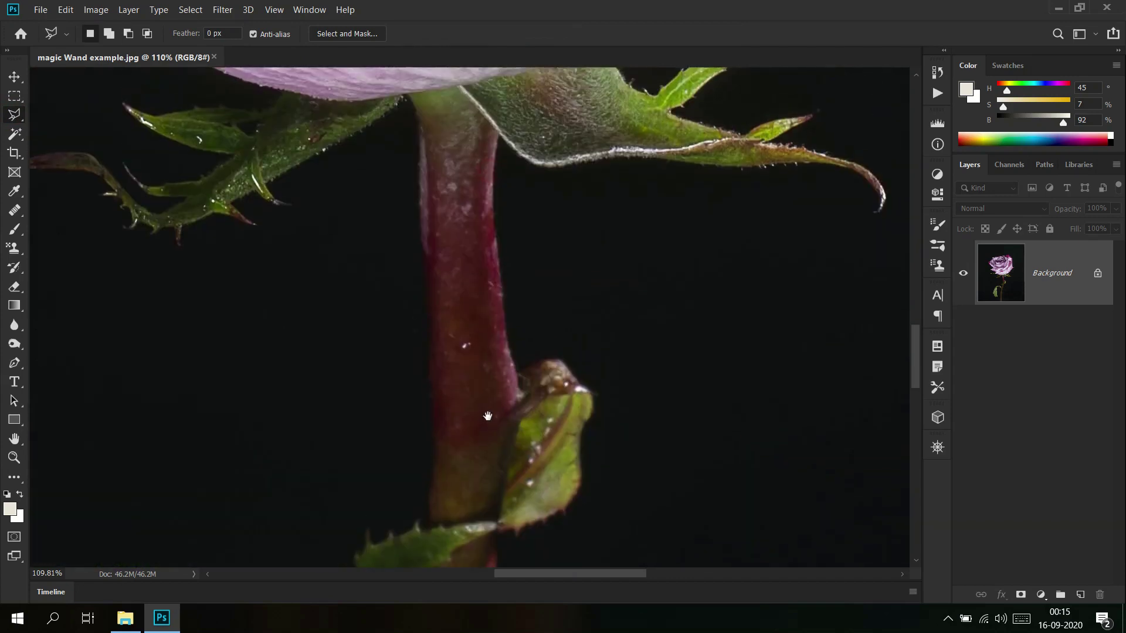
drag(485, 319, 495, 347)
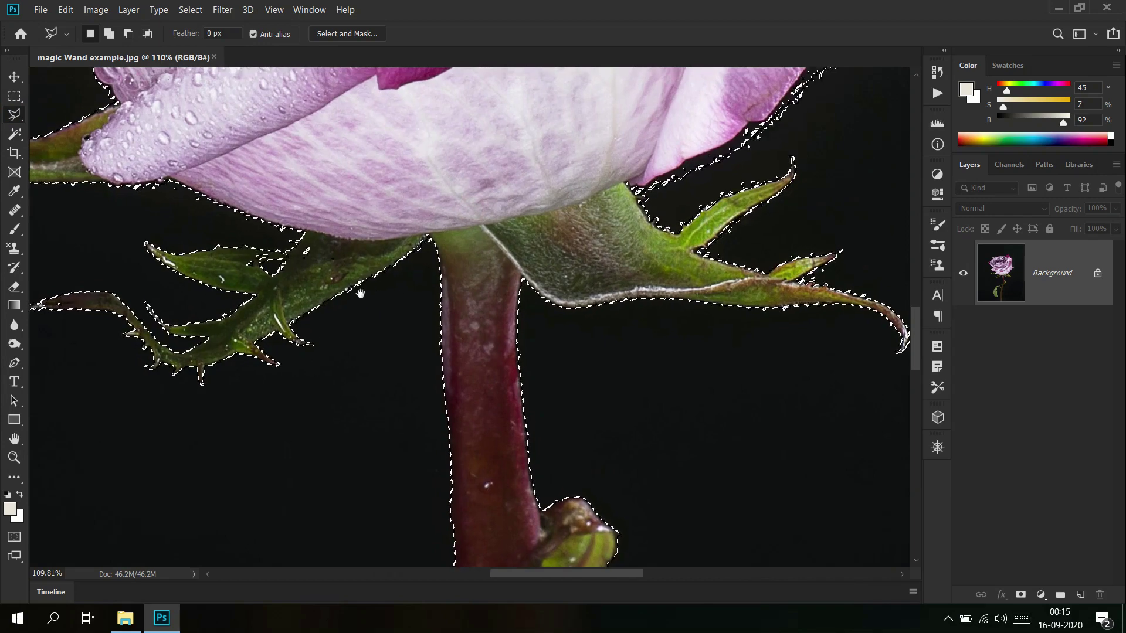
mouse_move(242, 271)
mouse_down()
mouse_move(285, 263)
mouse_move(241, 259)
mouse_move(229, 271)
mouse_up()
scroll(597, 271, down, 3)
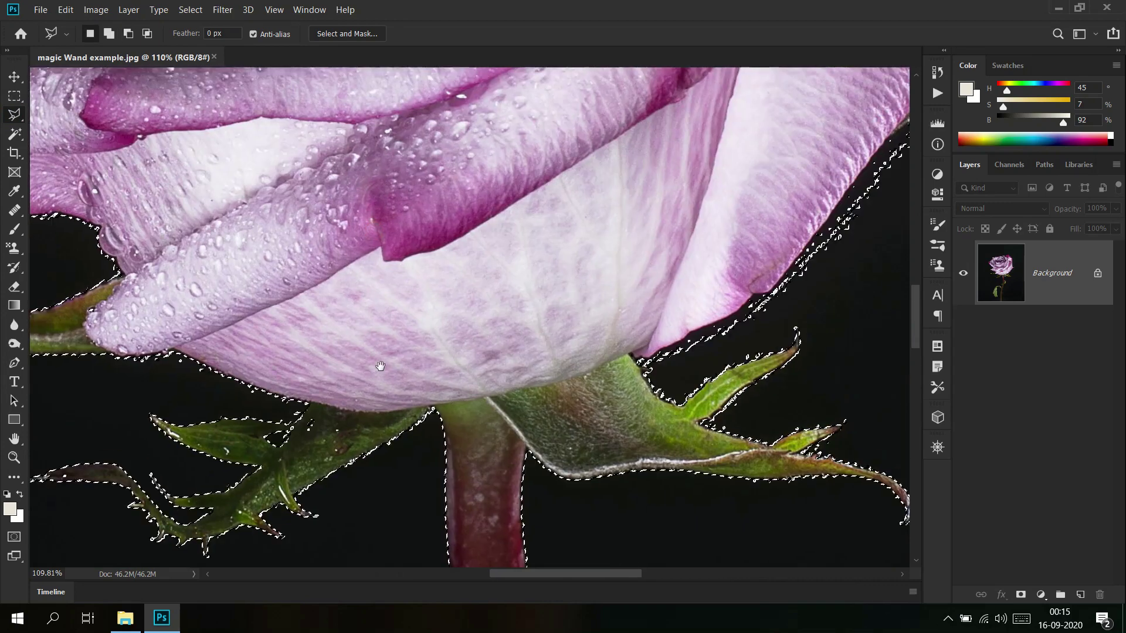
click(597, 272)
scroll(547, 283, down, 5)
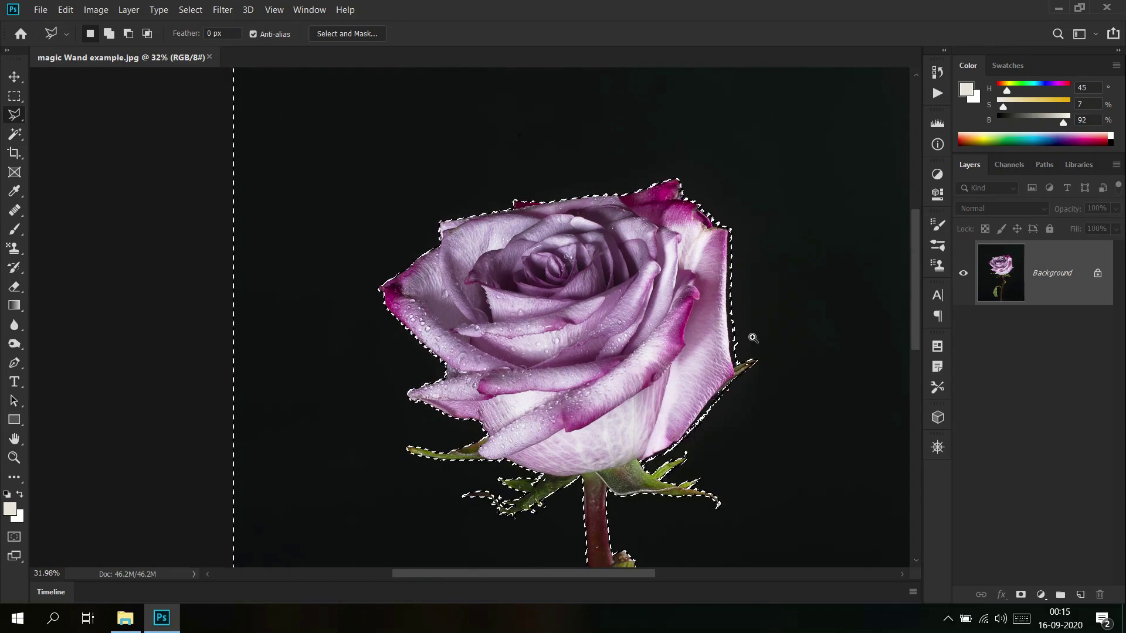
scroll(774, 339, up, 5)
click(706, 270)
drag(705, 271, 607, 281)
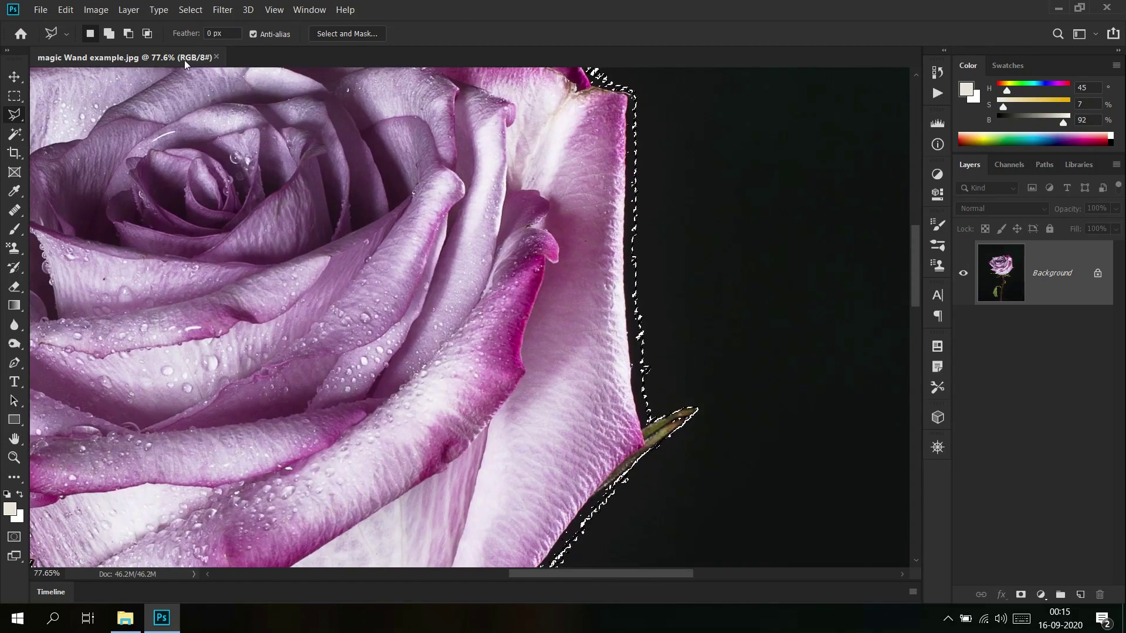
Add the missed dark strip beside the rose's right petal edge to the selection with the Magic Wand
click(14, 134)
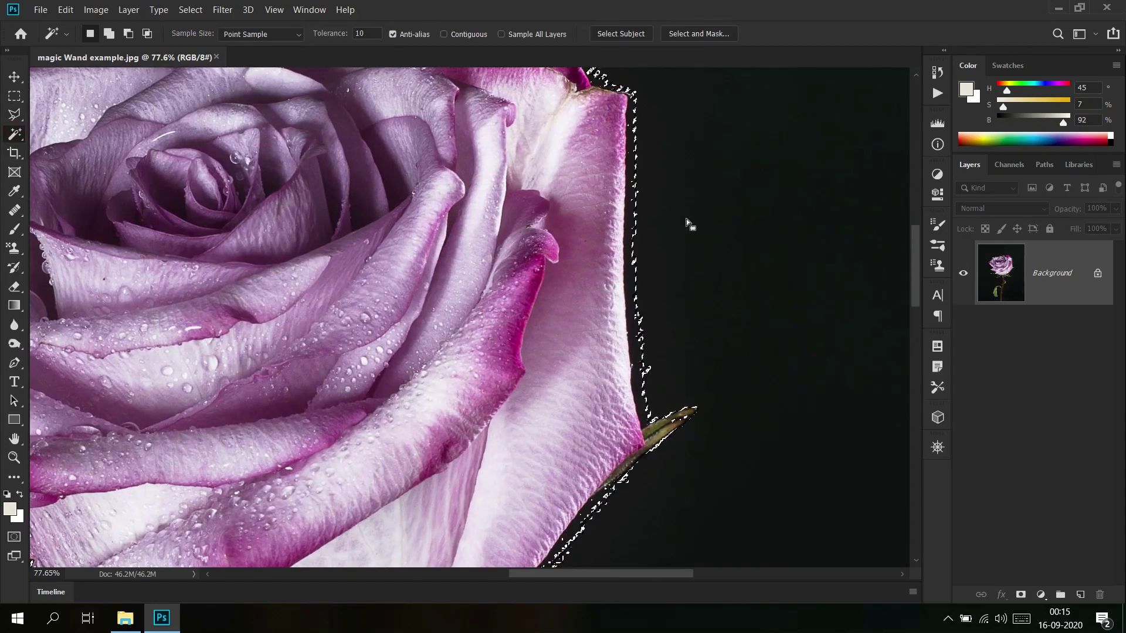
click(632, 277)
drag(596, 268, 338, 286)
drag(439, 296, 575, 311)
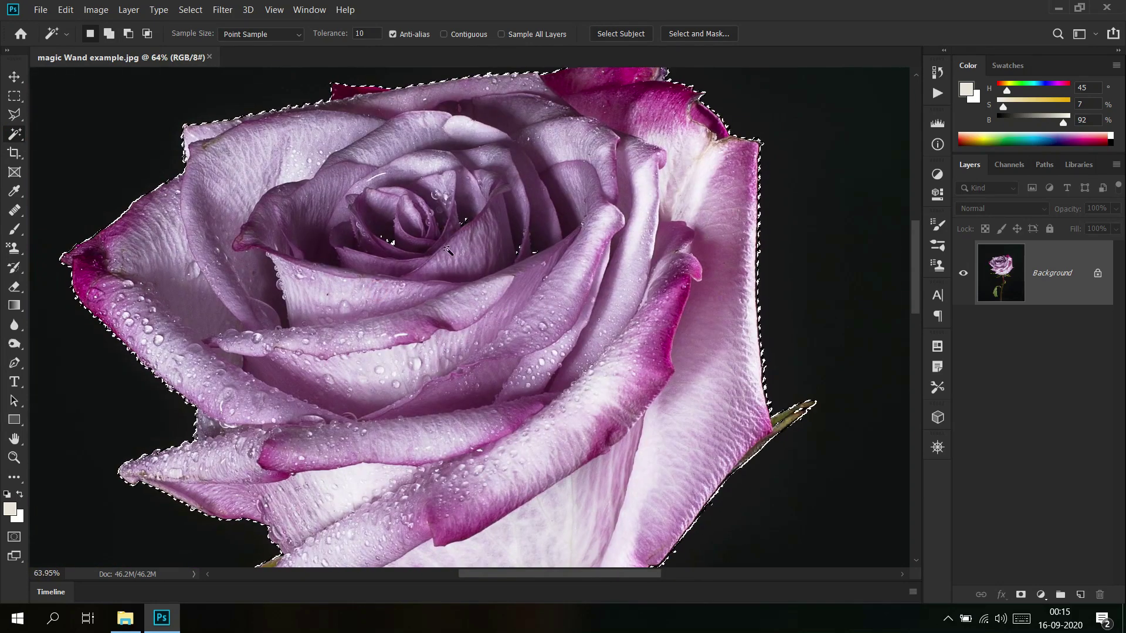
Subtract the stray selected spots inside the rose's centre petals using the Polygonal Lasso tool
click(12, 114)
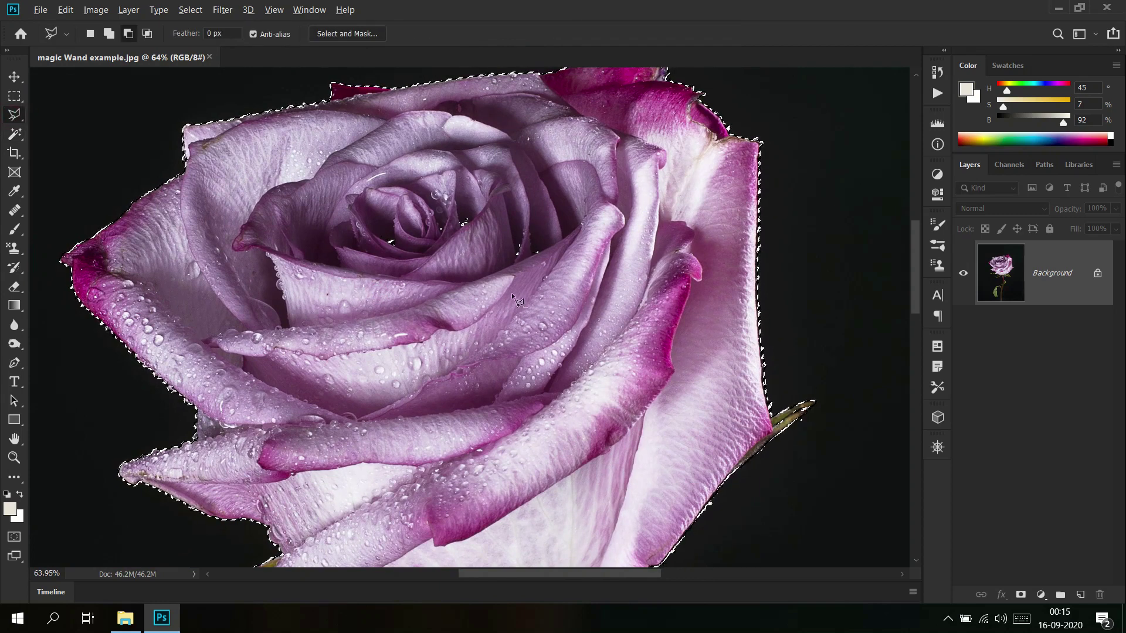
click(327, 175)
click(286, 292)
click(381, 396)
click(578, 393)
scroll(627, 486, down, 10)
mouse_move(610, 527)
mouse_down()
mouse_move(375, 298)
mouse_move(397, 335)
mouse_up()
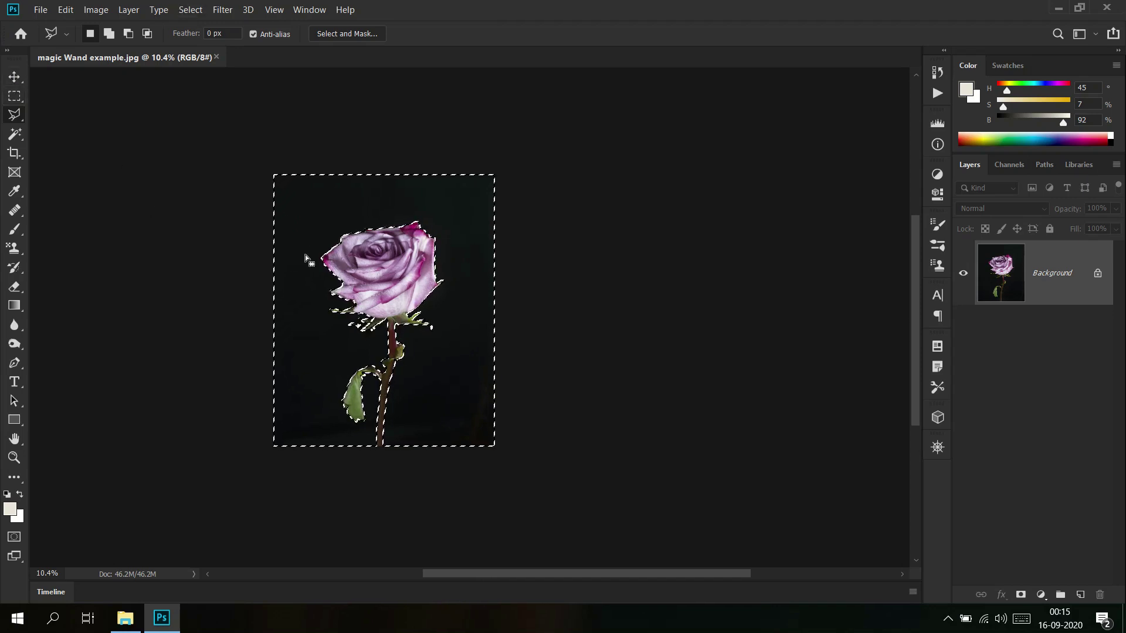
Invert the selection to target the rose, test moving the selected pixels slightly, and undo the move
click(191, 9)
click(235, 65)
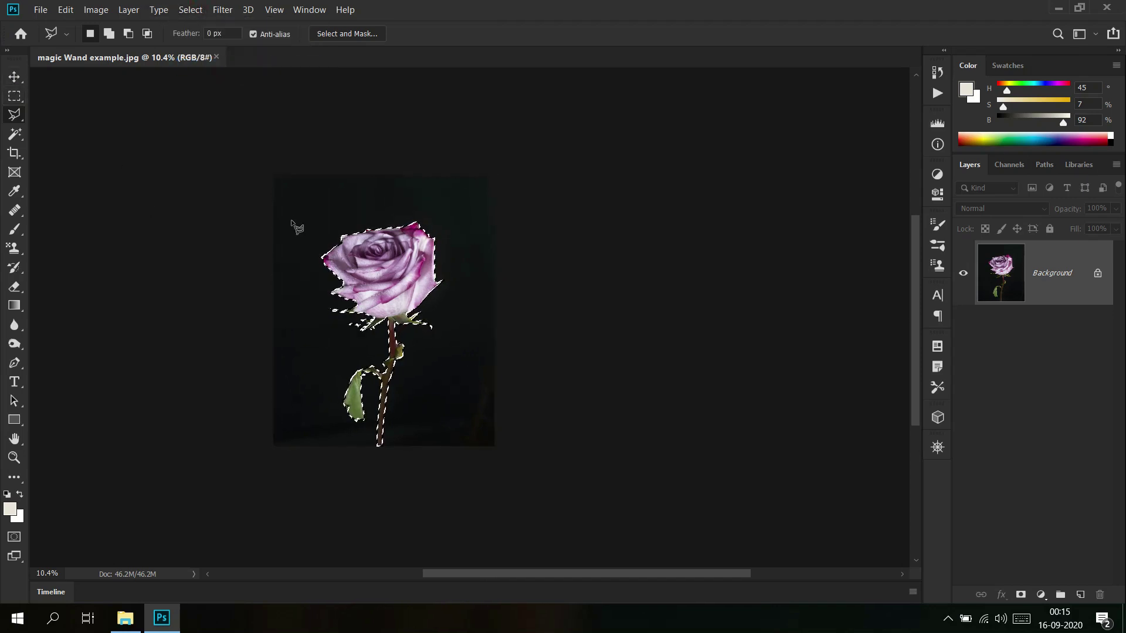
key(v)
mouse_move(390, 312)
mouse_down()
mouse_move(435, 293)
mouse_move(465, 363)
mouse_move(392, 312)
mouse_up()
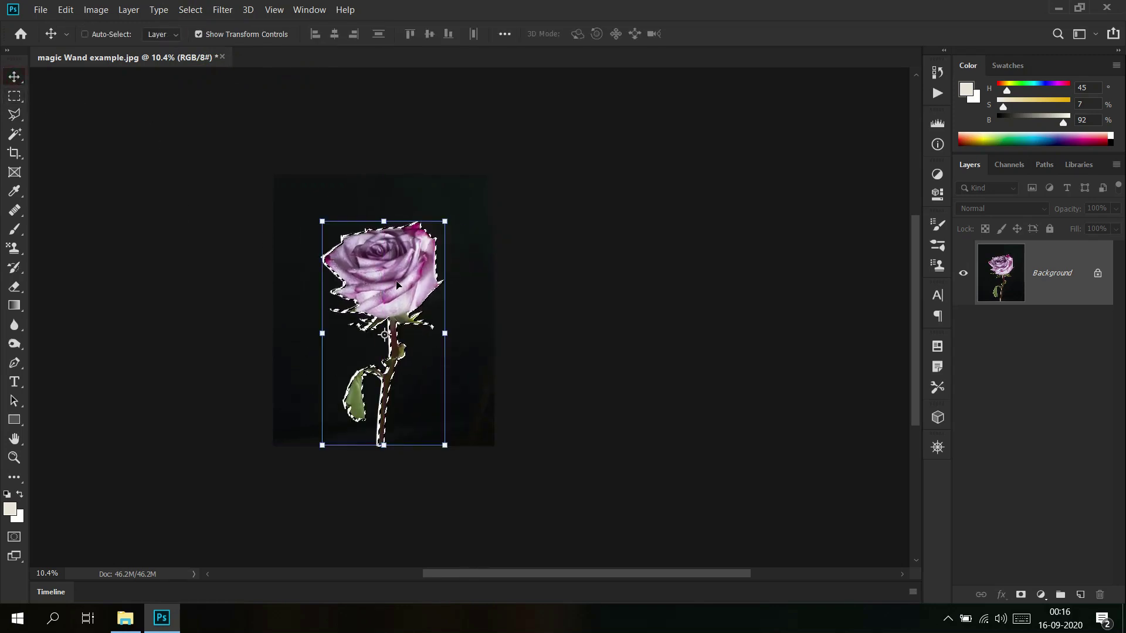
key(ctrl+z)
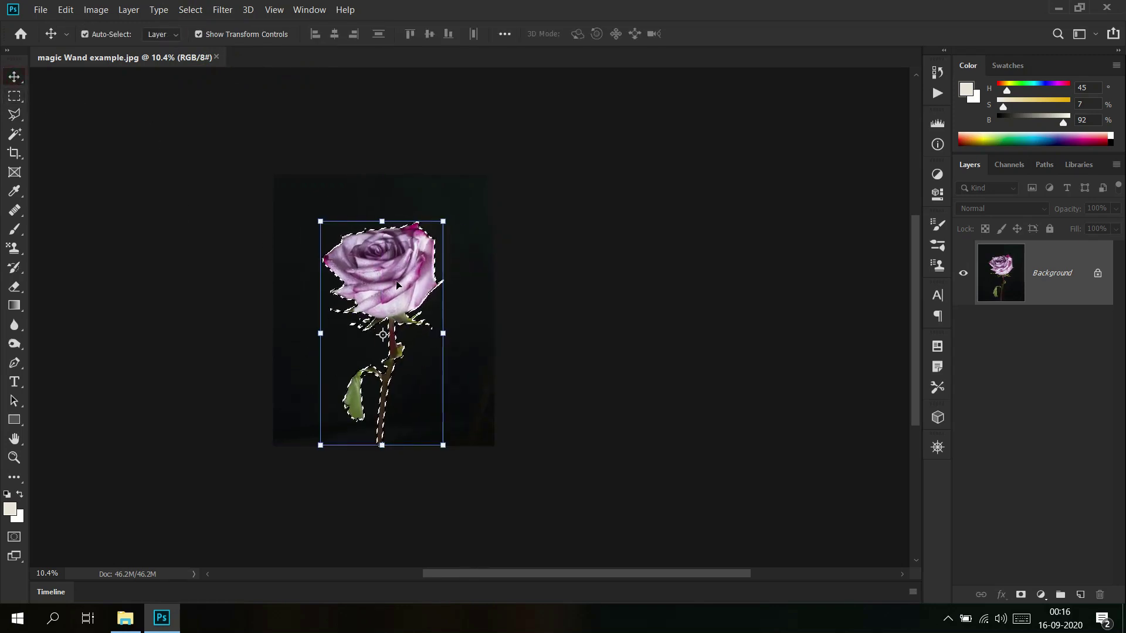
Copy the selected rose to a new layer, test moving the copy downward, and undo the move
key(ctrl+j)
drag(397, 285, 402, 315)
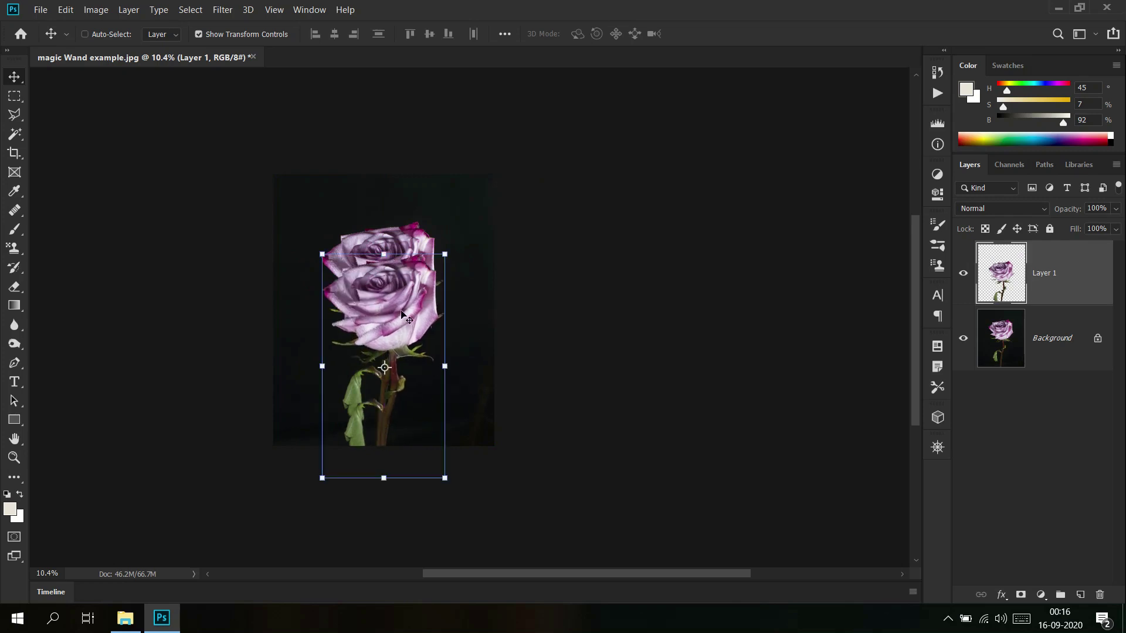
key(ctrl+z)
Switch to the Rectangular Marquee tool
click(14, 96)
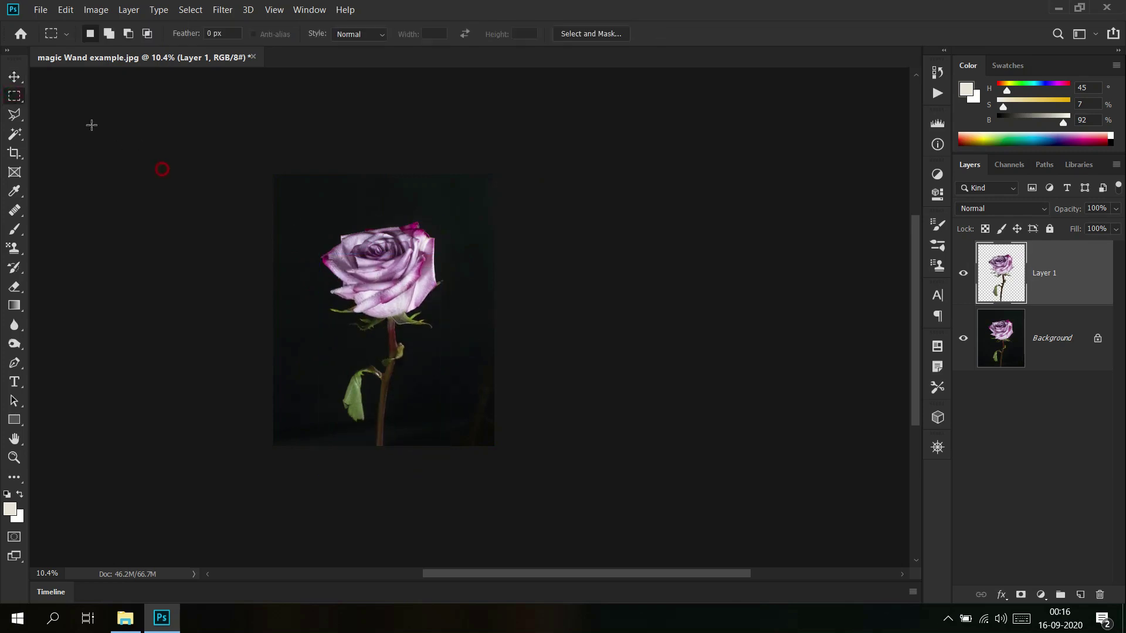